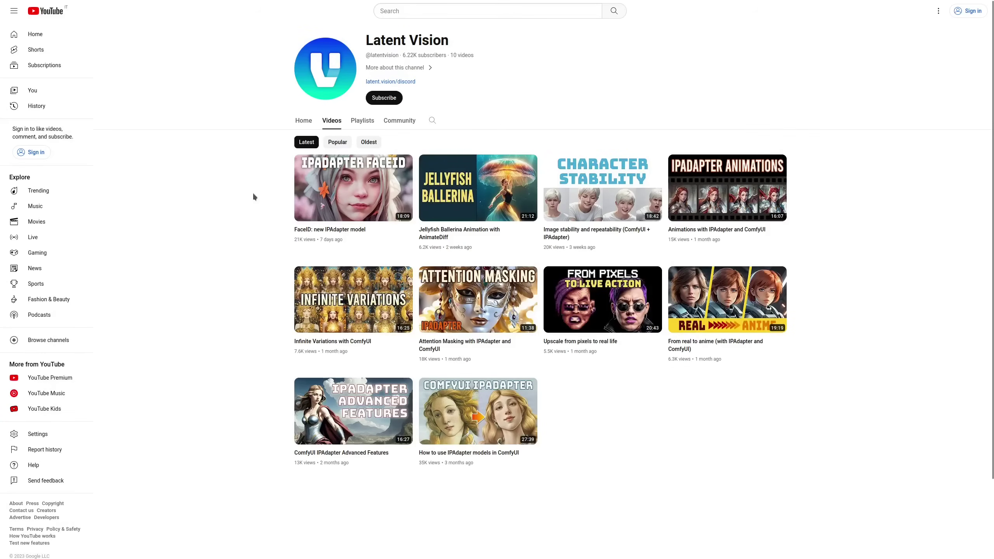
{"action": "mouse_move", "coordinate": [363, 189]}
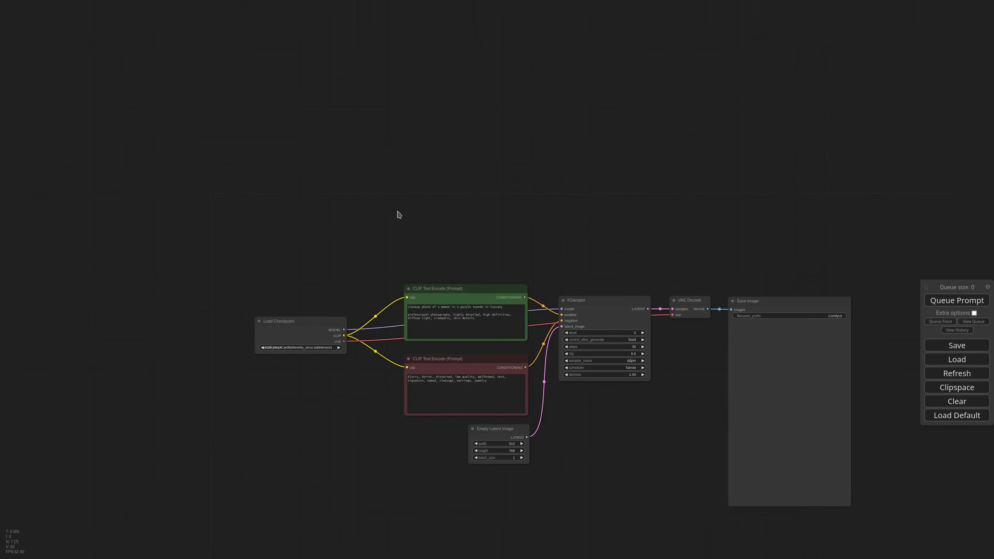
Add an IPAdapterApply node in the empty area above the positive prompt node
{"action": "double_click", "coordinate": [402, 185]}
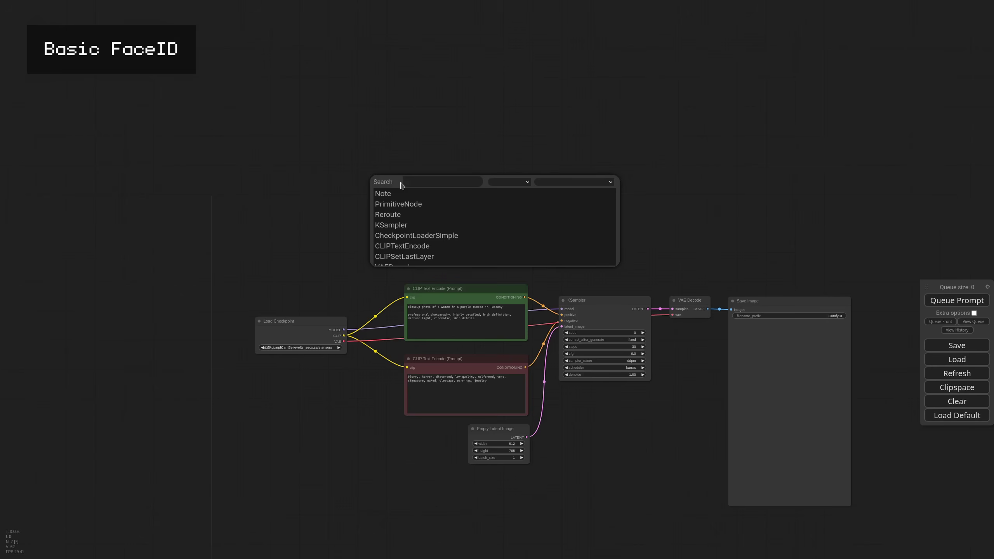
{"action": "type", "text": "ipada"}
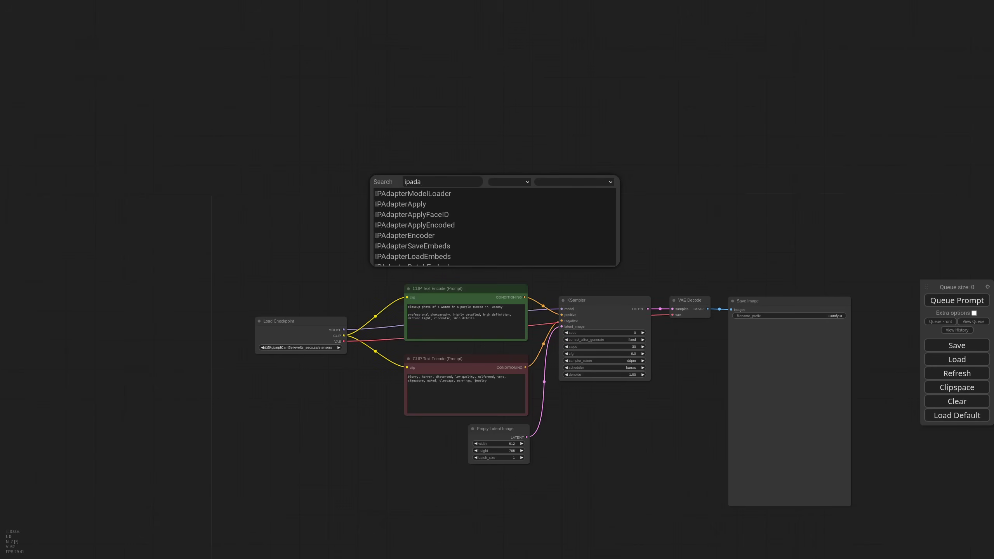
{"action": "key", "text": "Down"}
{"action": "key", "text": "Down"}
{"action": "key", "text": "Return"}
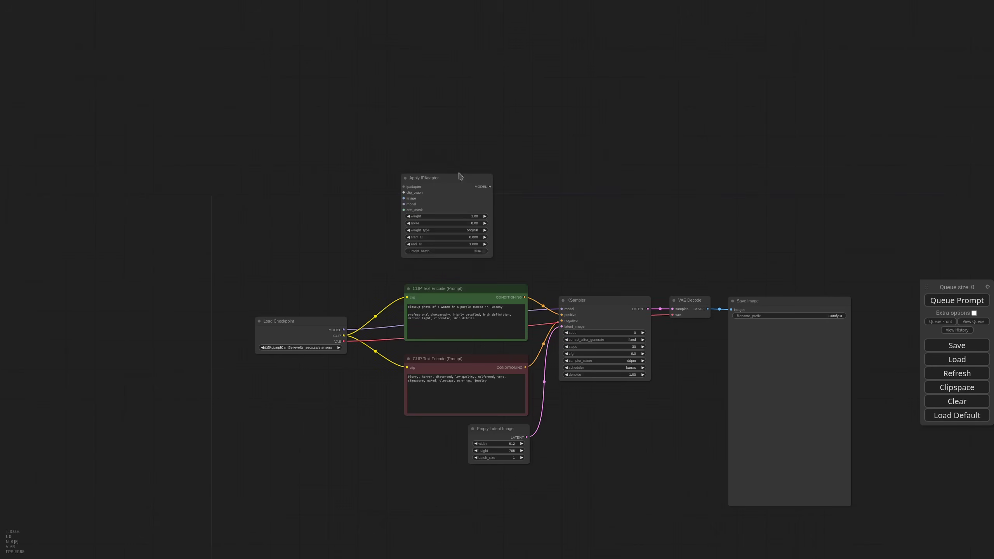
{"action": "left_click_drag", "start_coordinate": [458, 174], "coordinate": [409, 177]}
Add an IPAdapterApplyFaceID node beside the Apply IPAdapter node
{"action": "double_click", "coordinate": [477, 183]}
{"action": "type", "text": "ipa"}
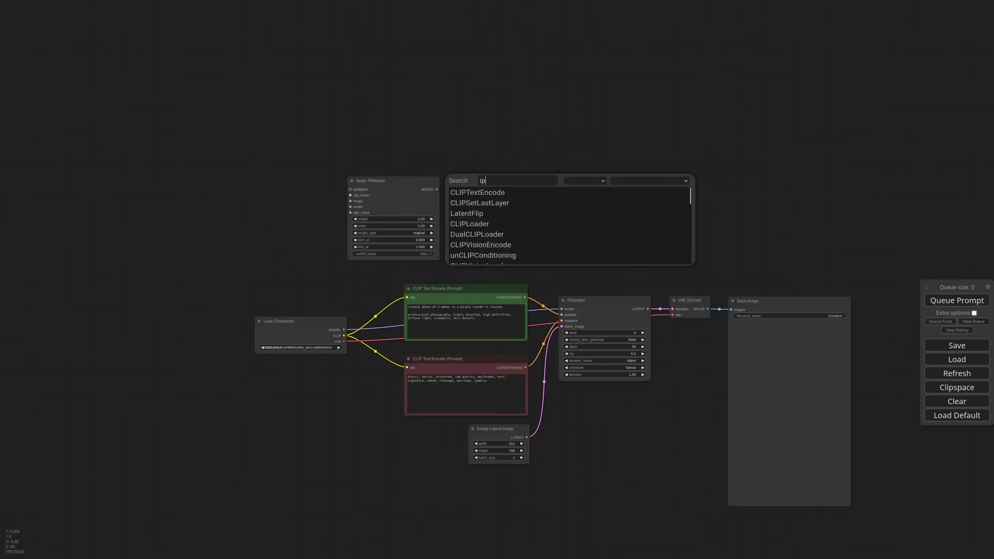
{"action": "key", "text": "Down"}
{"action": "key", "text": "Down"}
{"action": "key", "text": "Down"}
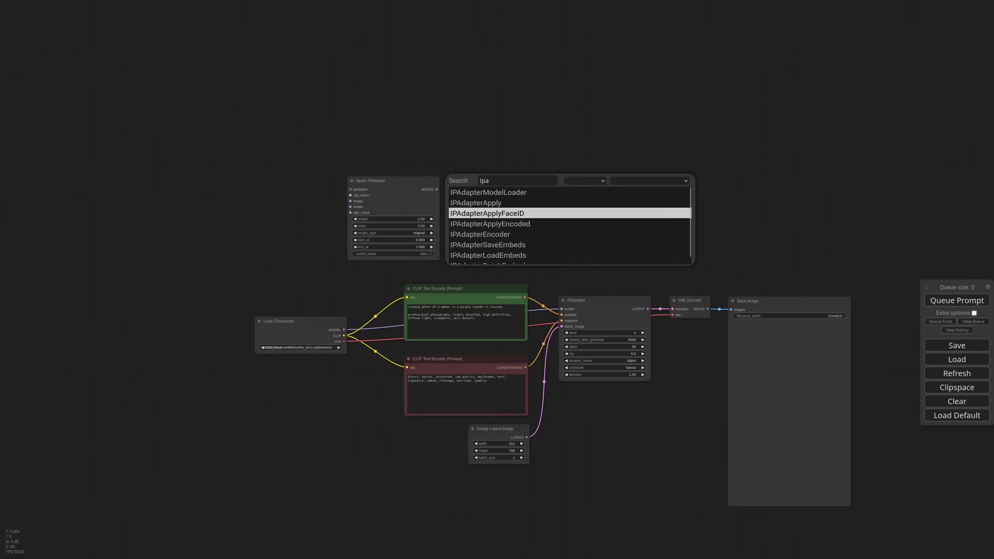
{"action": "key", "text": "Return"}
{"action": "scroll", "coordinate": [461, 199], "scroll_direction": "up", "scroll_amount": 4}
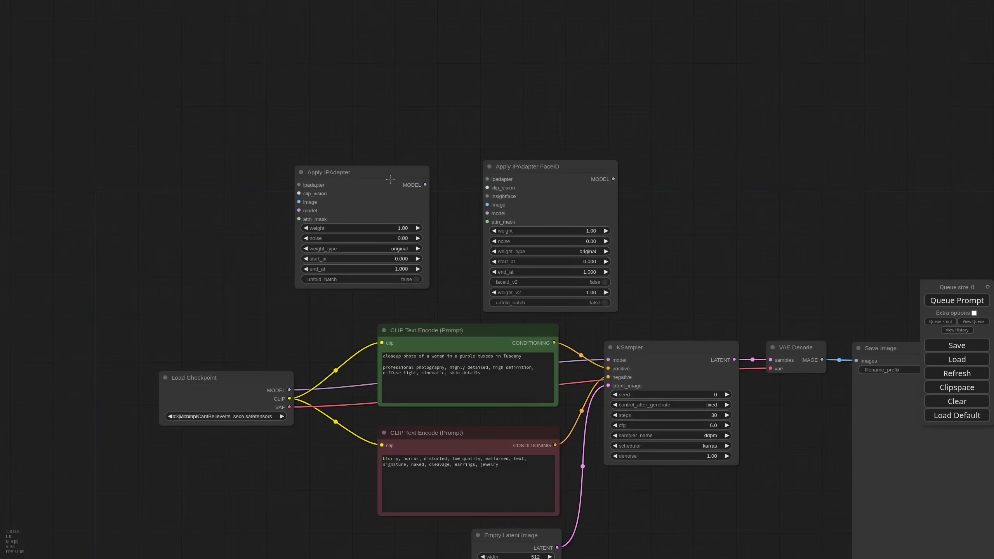
Space the Apply IPAdapter and Apply IPAdapter FaceID nodes apart and compare their inputs and parameters up close
{"action": "left_click_drag", "start_coordinate": [375, 172], "coordinate": [379, 163]}
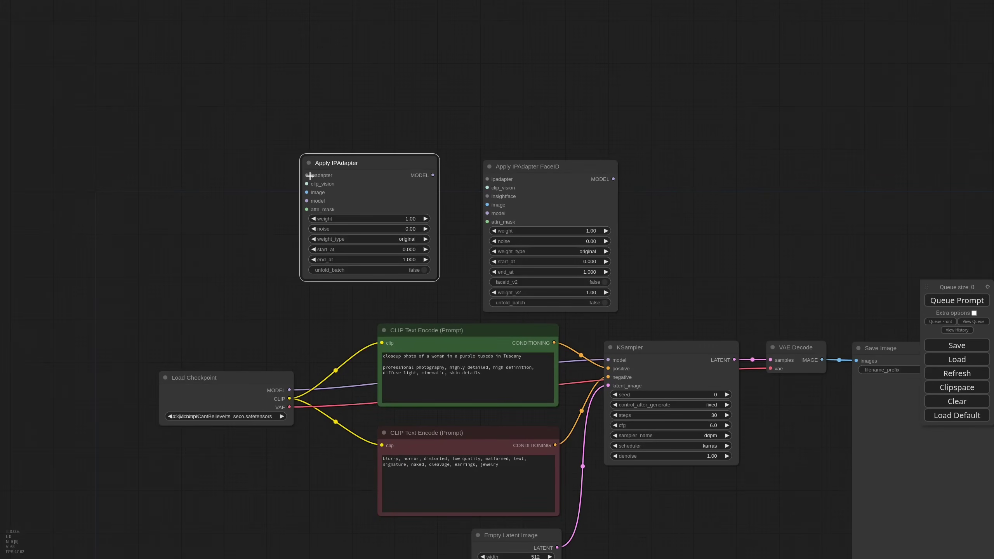
{"action": "left_click_drag", "start_coordinate": [310, 175], "coordinate": [253, 166]}
{"action": "left_click_drag", "start_coordinate": [558, 168], "coordinate": [518, 142]}
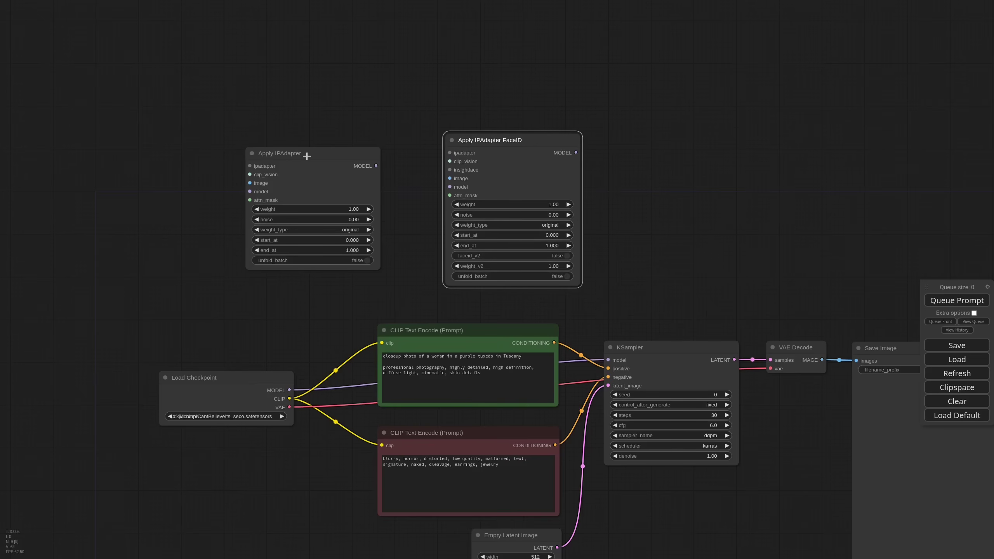
{"action": "scroll", "coordinate": [438, 174], "scroll_direction": "up", "scroll_amount": 7}
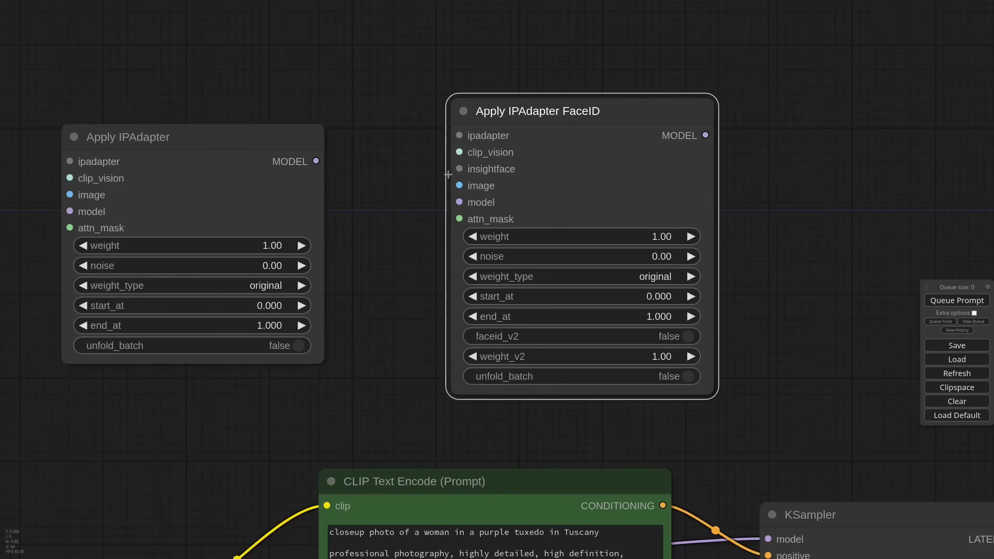
{"action": "scroll", "coordinate": [406, 173], "scroll_direction": "down", "scroll_amount": 7}
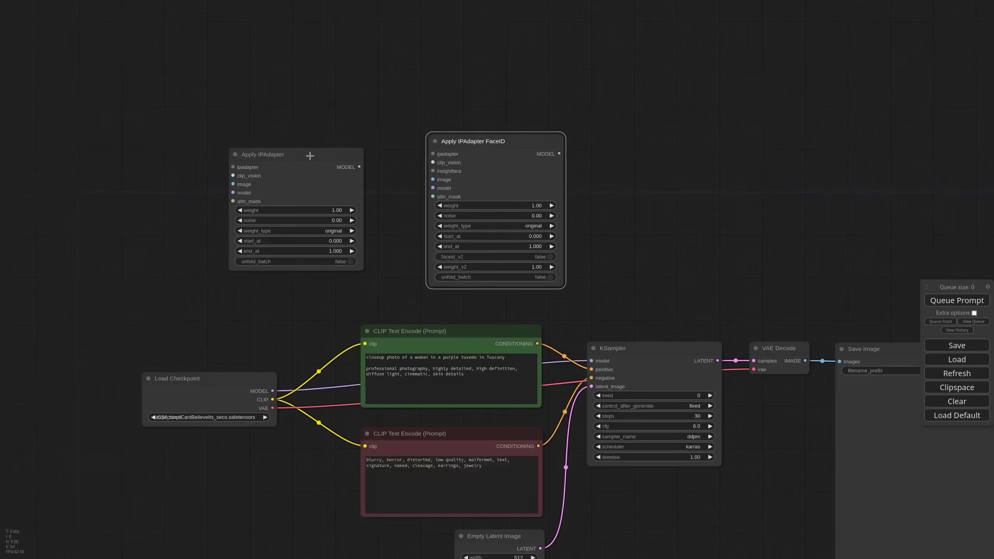
Delete the plain Apply IPAdapter node and move Load Checkpoint farther away from the text prompts
{"action": "left_click", "coordinate": [309, 155]}
{"action": "key", "text": "Delete"}
{"action": "left_click_drag", "start_coordinate": [252, 373], "coordinate": [189, 370]}
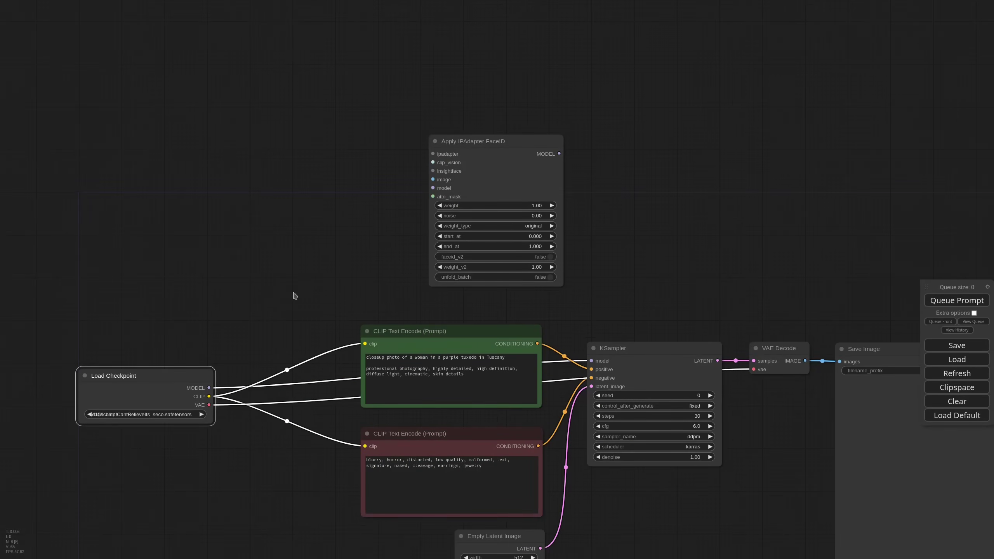
Add a LoraLoaderModelOnly node above Load Checkpoint and set its lora_name to ip-adapter-faceid_sd15_lora.safetensors
{"action": "double_click", "coordinate": [294, 296]}
{"action": "type", "text": "lora"}
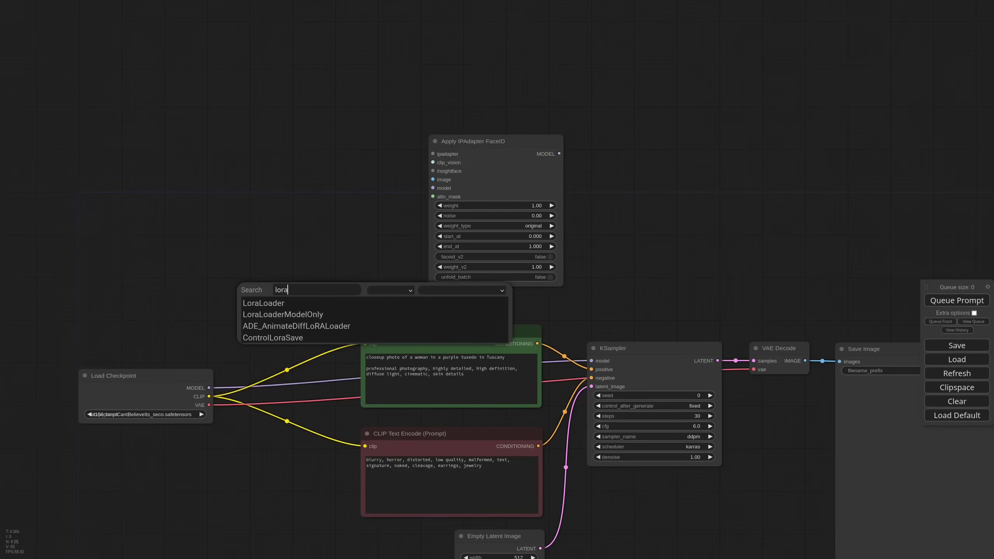
{"action": "left_click", "coordinate": [310, 314]}
{"action": "left_click_drag", "start_coordinate": [352, 291], "coordinate": [312, 274]}
{"action": "scroll", "coordinate": [296, 282], "scroll_direction": "up", "scroll_amount": 5}
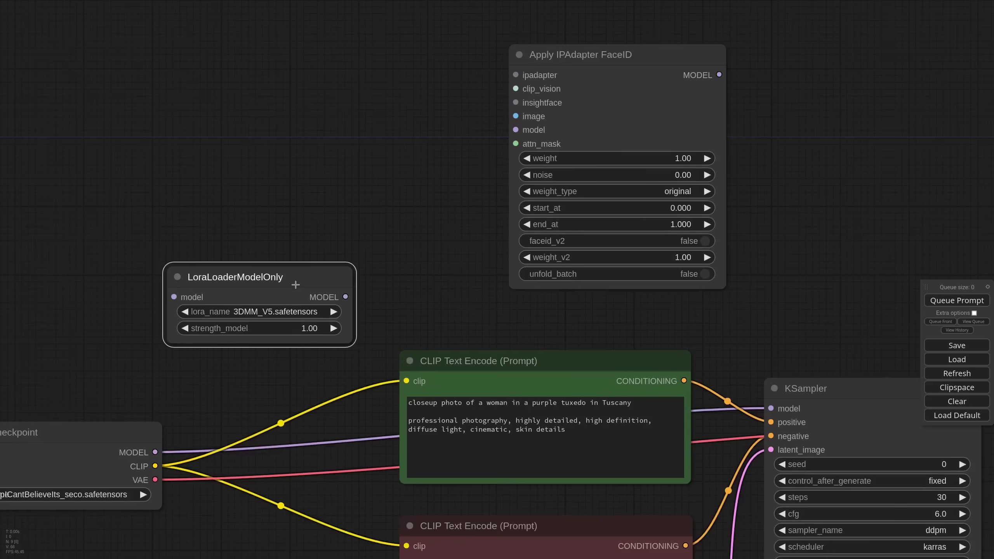
{"action": "left_click", "coordinate": [277, 312]}
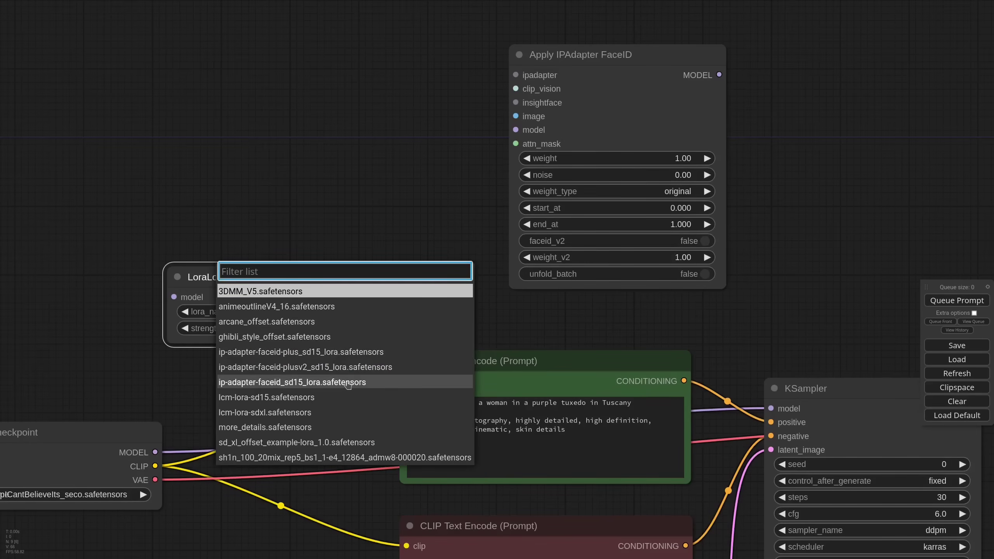
{"action": "left_click", "coordinate": [326, 384]}
{"action": "scroll", "coordinate": [321, 377], "scroll_direction": "down", "scroll_amount": 3}
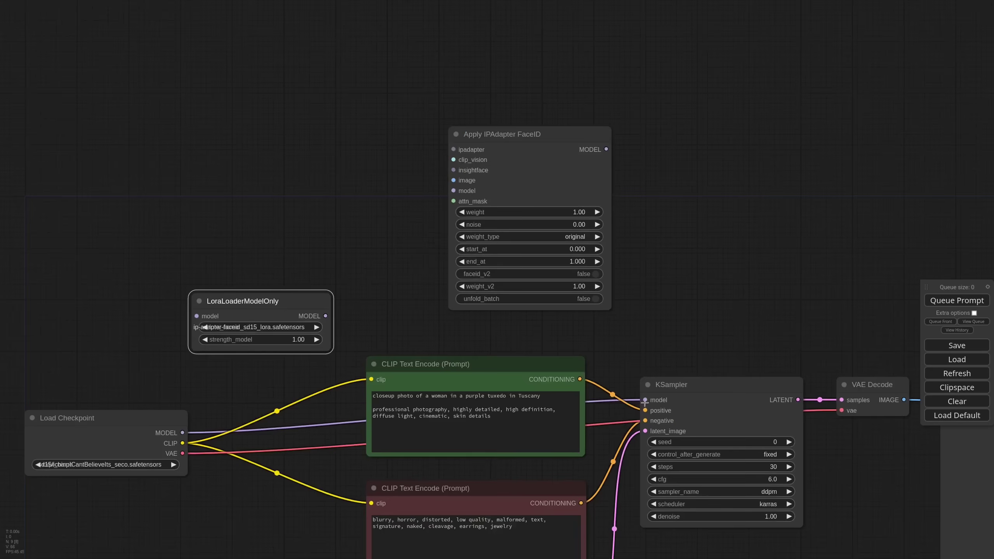
Route the checkpoint model through the LoRA loader into Apply IPAdapter FaceID, and connect a Load IPAdapter Model node set to ip-adapter-faceid_sd15.bin
{"action": "left_click_drag", "start_coordinate": [183, 432], "coordinate": [370, 114]}
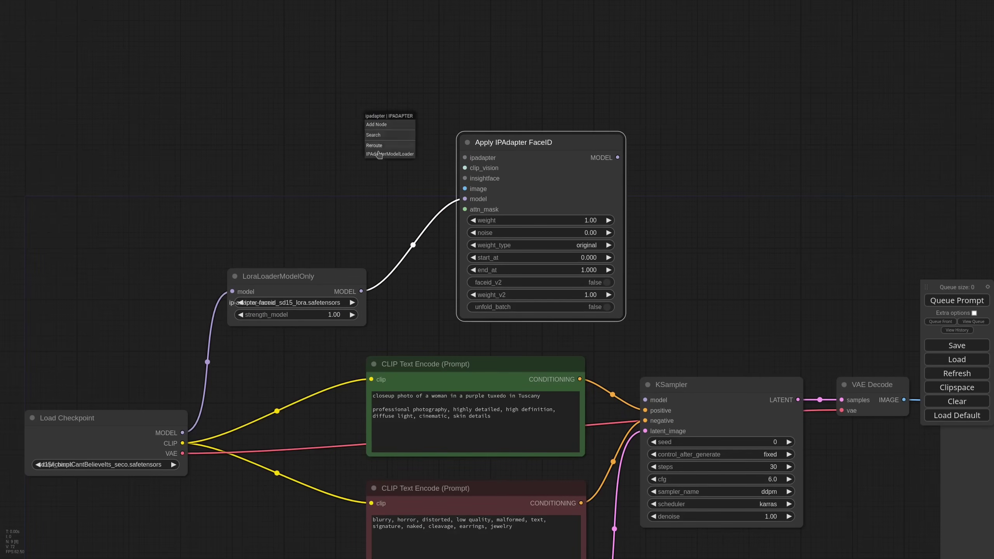
{"action": "left_click", "coordinate": [387, 155]}
{"action": "left_click", "coordinate": [339, 144]}
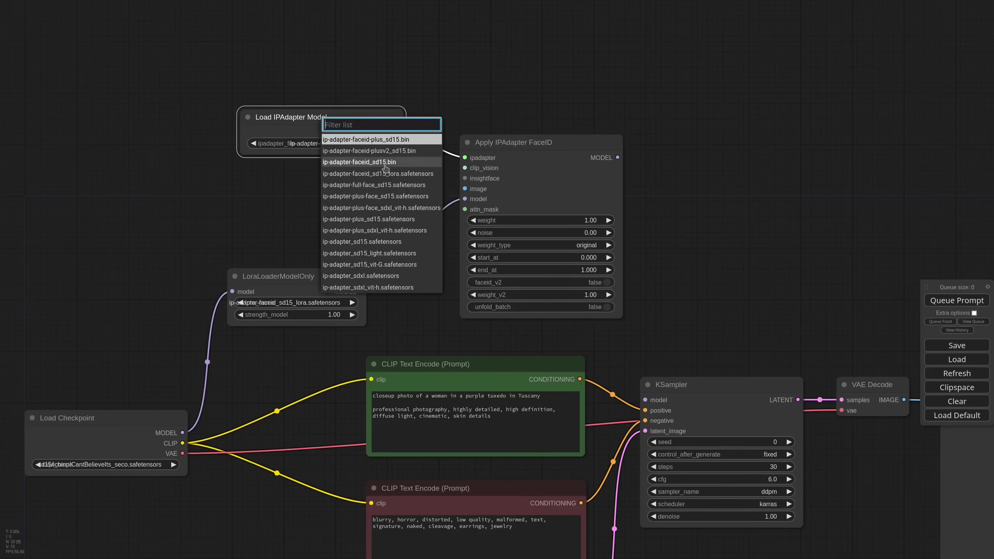
{"action": "left_click", "coordinate": [364, 166]}
{"action": "left_click_drag", "start_coordinate": [311, 281], "coordinate": [299, 305]}
{"action": "left_click_drag", "start_coordinate": [366, 120], "coordinate": [367, 87]}
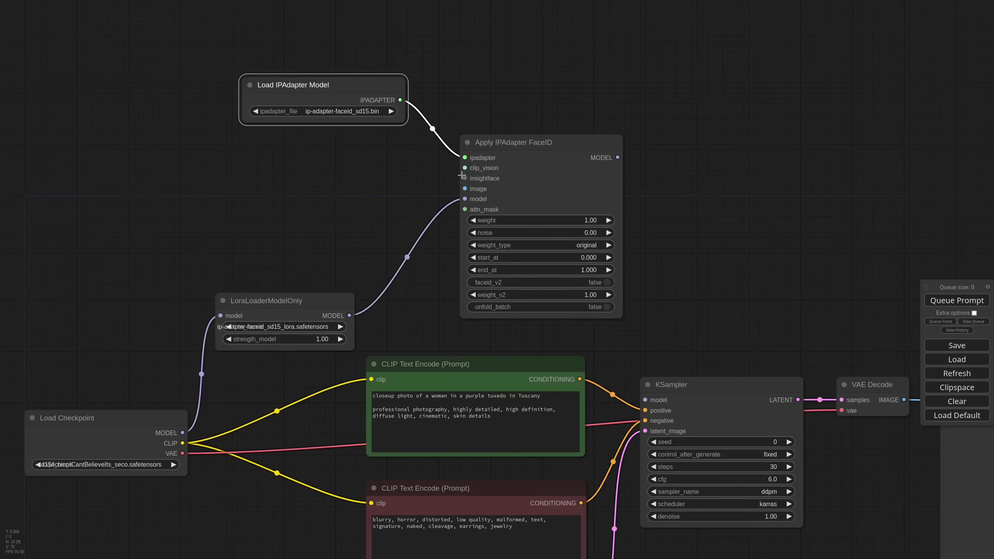
Add Load CLIP Vision and Load InsightFace nodes connected to the clip_vision and insightface inputs of Apply IPAdapter FaceID
{"action": "left_click_drag", "start_coordinate": [465, 168], "coordinate": [378, 148]}
{"action": "left_click", "coordinate": [397, 187]}
{"action": "left_click_drag", "start_coordinate": [445, 153], "coordinate": [300, 141]}
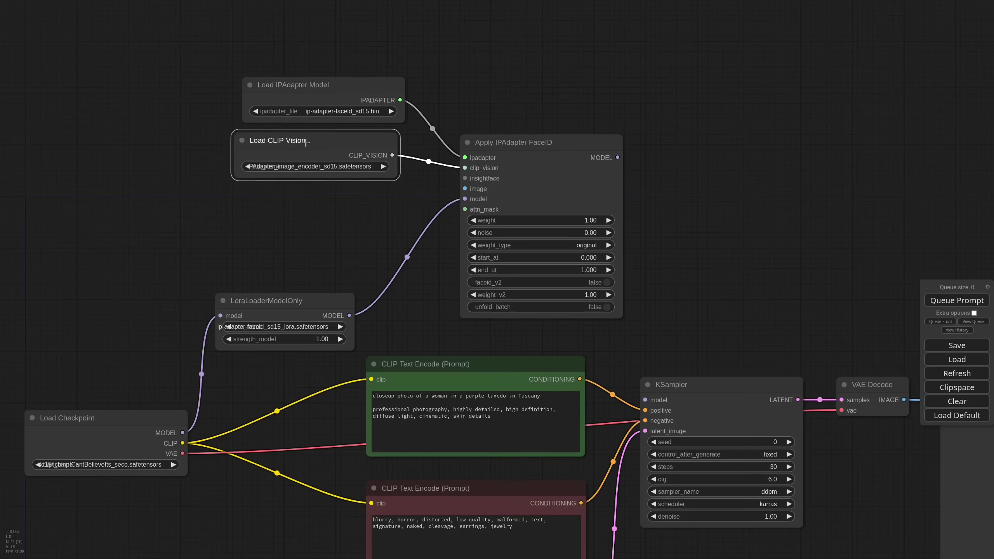
{"action": "left_click_drag", "start_coordinate": [465, 179], "coordinate": [346, 211]}
{"action": "left_click", "coordinate": [366, 238]}
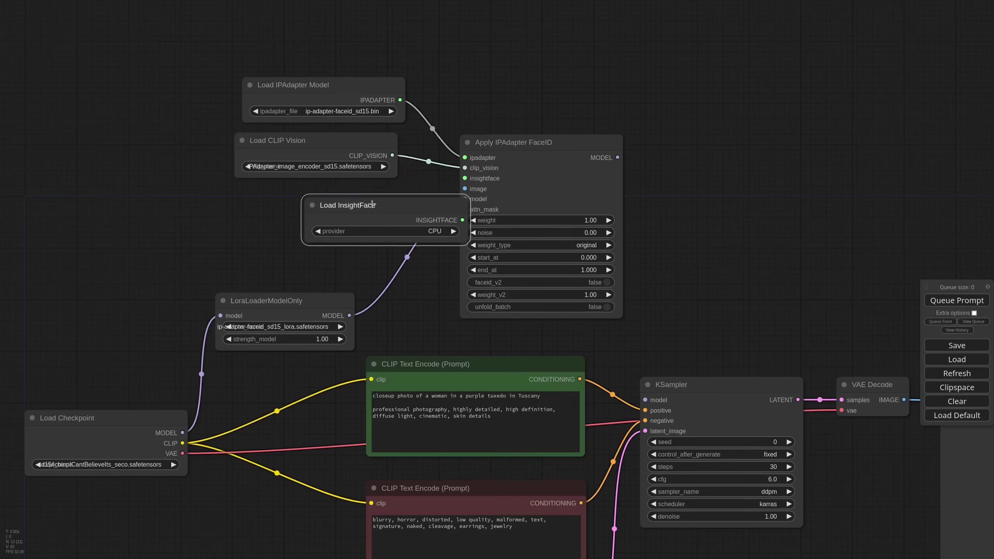
{"action": "left_click_drag", "start_coordinate": [419, 207], "coordinate": [338, 195]}
Add a Load Image node connected to the image input of Apply IPAdapter FaceID and choose face4.jpg as its image
{"action": "left_click_drag", "start_coordinate": [465, 188], "coordinate": [137, 191]}
{"action": "left_click", "coordinate": [150, 241]}
{"action": "left_click_drag", "start_coordinate": [224, 183], "coordinate": [86, 151]}
{"action": "left_click", "coordinate": [79, 197]}
{"action": "type", "text": "face"}
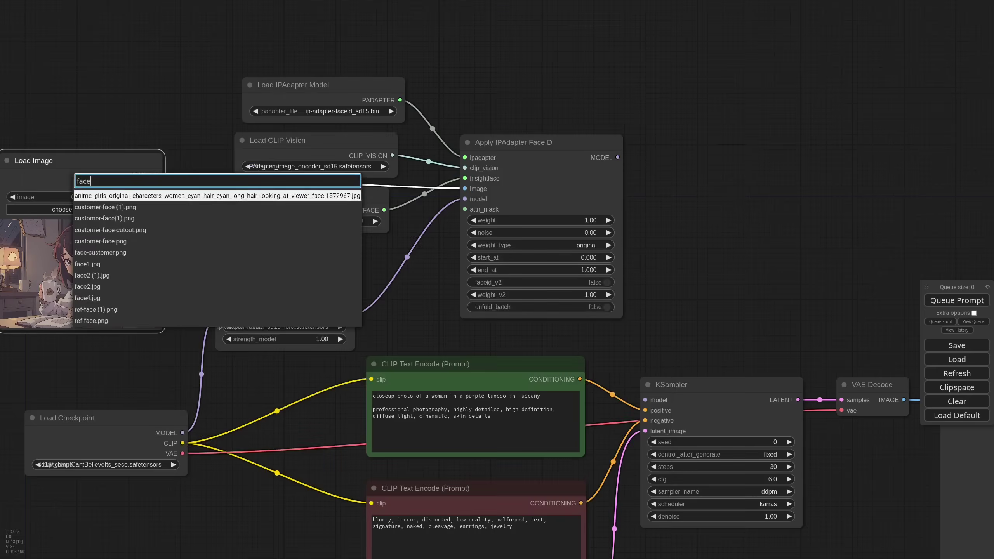
{"action": "left_click", "coordinate": [84, 296]}
Arrange the Load IPAdapter Model, Load CLIP Vision and Load InsightFace nodes in an evenly spaced stack beside Apply IPAdapter FaceID
{"action": "scroll", "coordinate": [190, 223], "scroll_direction": "down", "scroll_amount": 6}
{"action": "left_click_drag", "start_coordinate": [297, 144], "coordinate": [282, 110]}
{"action": "left_click_drag", "start_coordinate": [277, 187], "coordinate": [279, 175]}
{"action": "left_click_drag", "start_coordinate": [271, 110], "coordinate": [291, 104]}
{"action": "left_click_drag", "start_coordinate": [282, 147], "coordinate": [293, 140]}
{"action": "left_click_drag", "start_coordinate": [281, 178], "coordinate": [286, 175]}
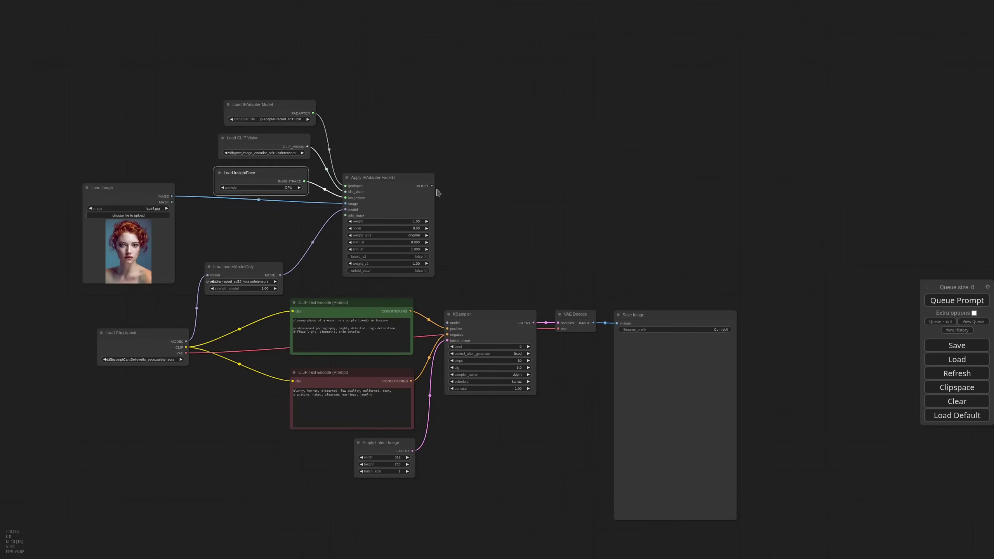
Connect the MODEL output of Apply IPAdapter FaceID to the KSampler's model input and tidy the node positions
{"action": "left_click_drag", "start_coordinate": [431, 186], "coordinate": [465, 324]}
{"action": "left_click_drag", "start_coordinate": [393, 178], "coordinate": [380, 183]}
{"action": "scroll", "coordinate": [89, 227], "scroll_direction": "up", "scroll_amount": 5}
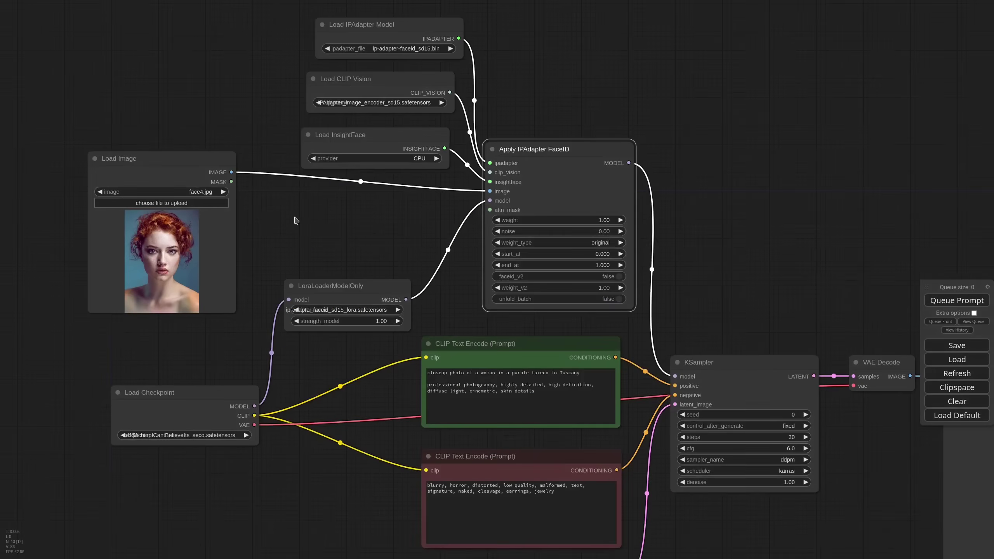
{"action": "left_click_drag", "start_coordinate": [297, 220], "coordinate": [402, 262]}
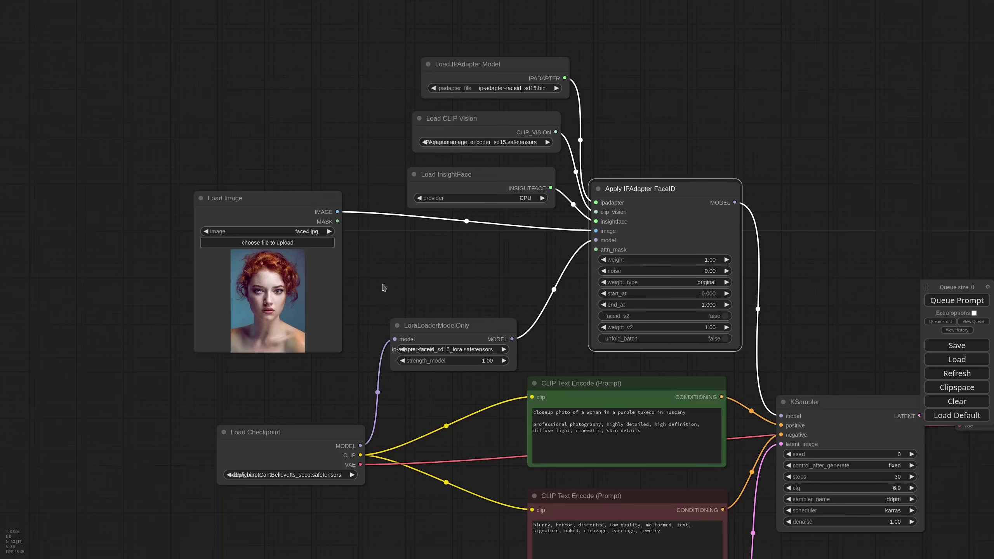
{"action": "left_click_drag", "start_coordinate": [290, 199], "coordinate": [292, 194]}
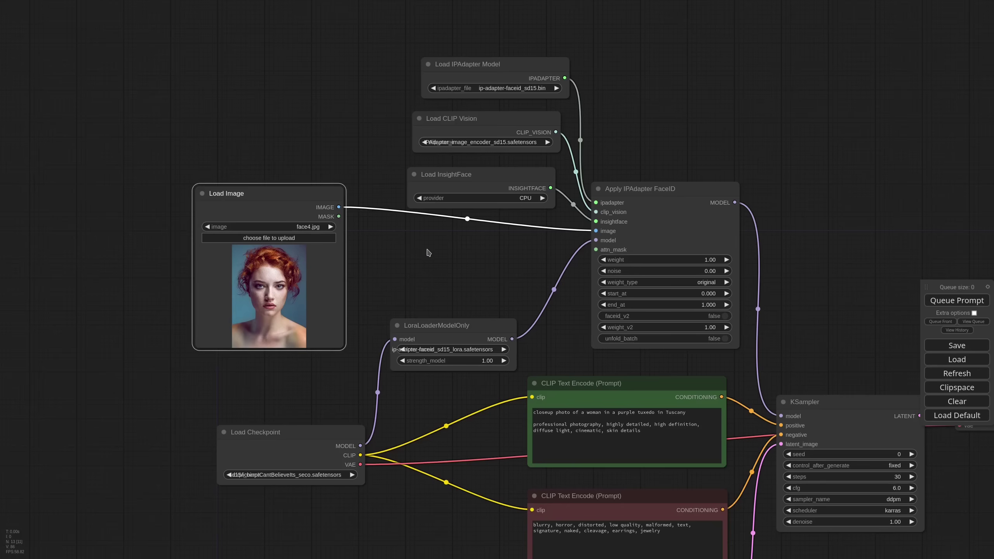
Add an Image Crop node near Load Image and set its width and height to 624
{"action": "double_click", "coordinate": [427, 251]}
{"action": "type", "text": "crop"}
{"action": "left_click", "coordinate": [409, 295]}
{"action": "left_click_drag", "start_coordinate": [491, 244], "coordinate": [441, 221]}
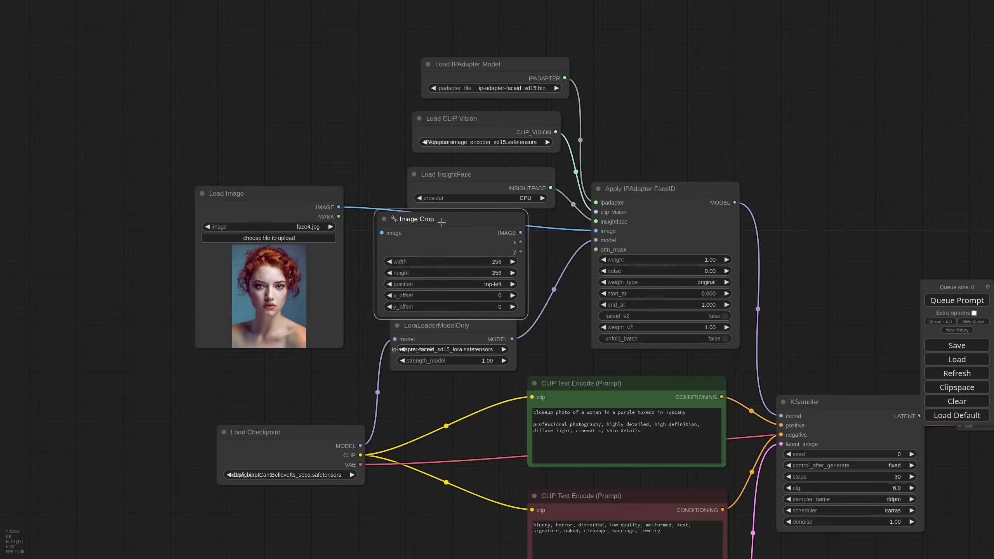
{"action": "left_click", "coordinate": [496, 261]}
{"action": "type", "text": "624"}
{"action": "key", "text": "Return"}
{"action": "left_click", "coordinate": [501, 272]}
{"action": "type", "text": "624"}
{"action": "key", "text": "Return"}
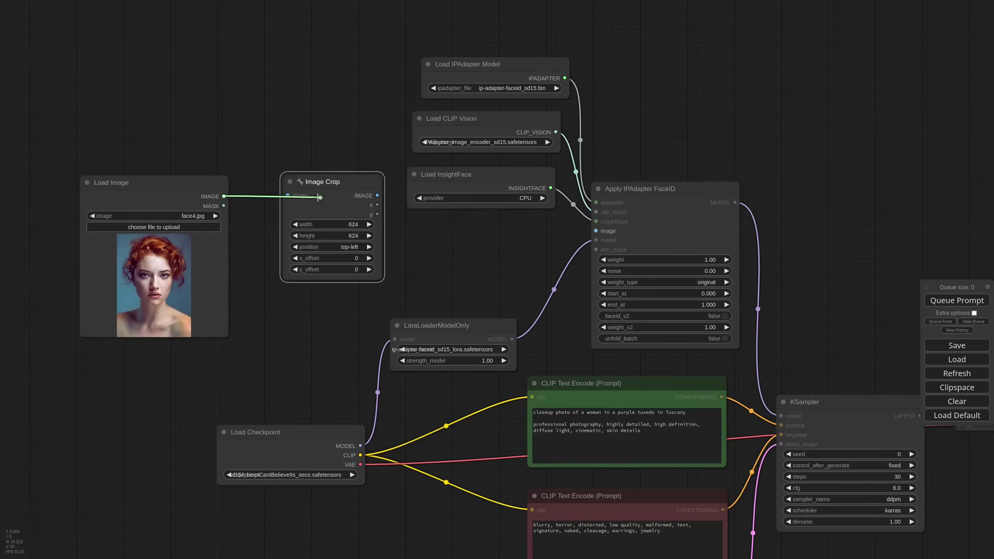
Wire Load Image through the Image Crop node into the image input of Apply IPAdapter FaceID
{"action": "scroll", "coordinate": [497, 274], "scroll_direction": "down", "scroll_amount": 5}
{"action": "scroll", "coordinate": [510, 274], "scroll_direction": "up", "scroll_amount": 6}
{"action": "scroll", "coordinate": [434, 234], "scroll_direction": "down", "scroll_amount": 4}
{"action": "left_click_drag", "start_coordinate": [358, 177], "coordinate": [556, 208]}
Delete the Preview Image node showing the cropped face and move the Image Crop node slightly lower
{"action": "left_click", "coordinate": [457, 207]}
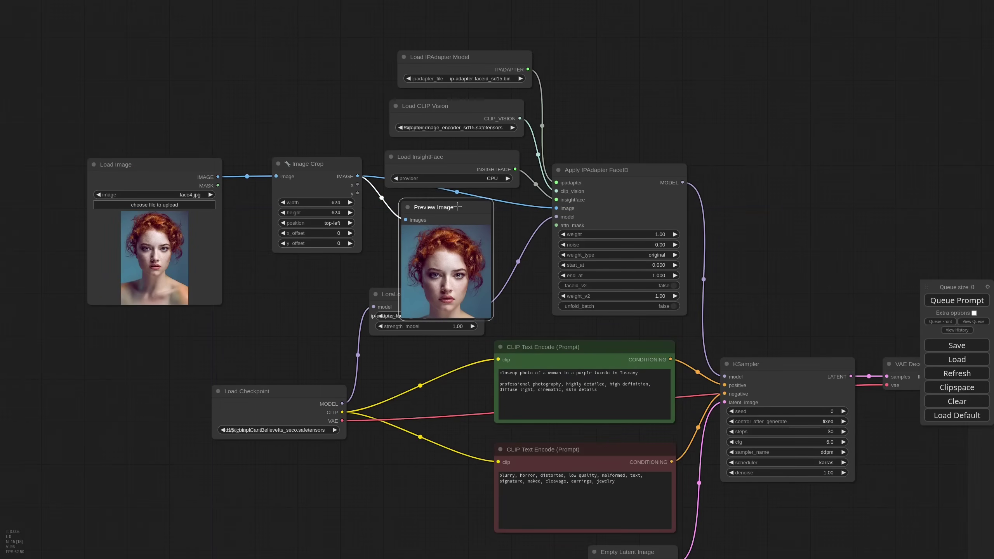
{"action": "key", "text": "Delete"}
{"action": "left_click_drag", "start_coordinate": [343, 166], "coordinate": [341, 211]}
Unmute the Save Image node and queue the prompt to generate the portrait
{"action": "left_click_drag", "start_coordinate": [709, 238], "coordinate": [462, 176]}
{"action": "left_click", "coordinate": [797, 311]}
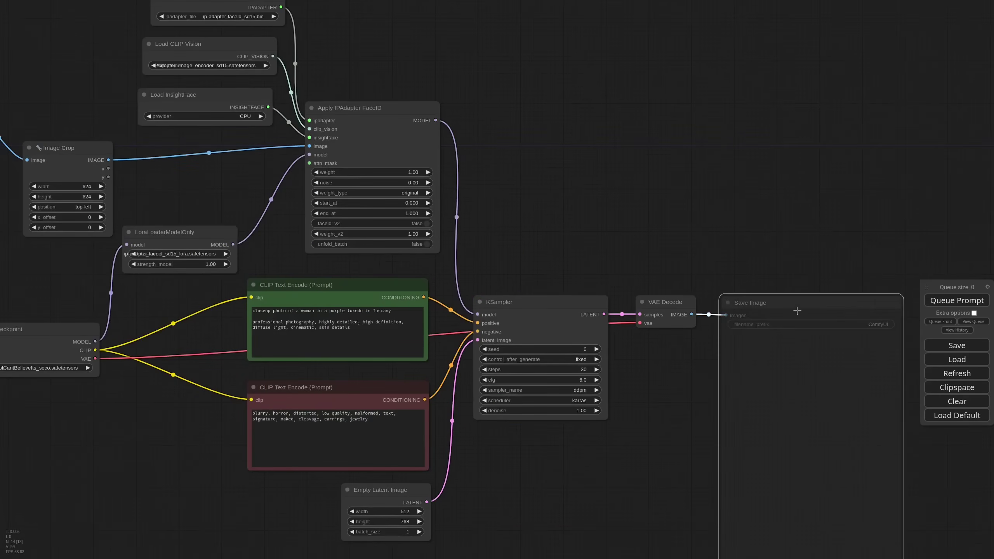
{"action": "key", "text": "ctrl+m"}
{"action": "scroll", "coordinate": [215, 342], "scroll_direction": "up", "scroll_amount": 7}
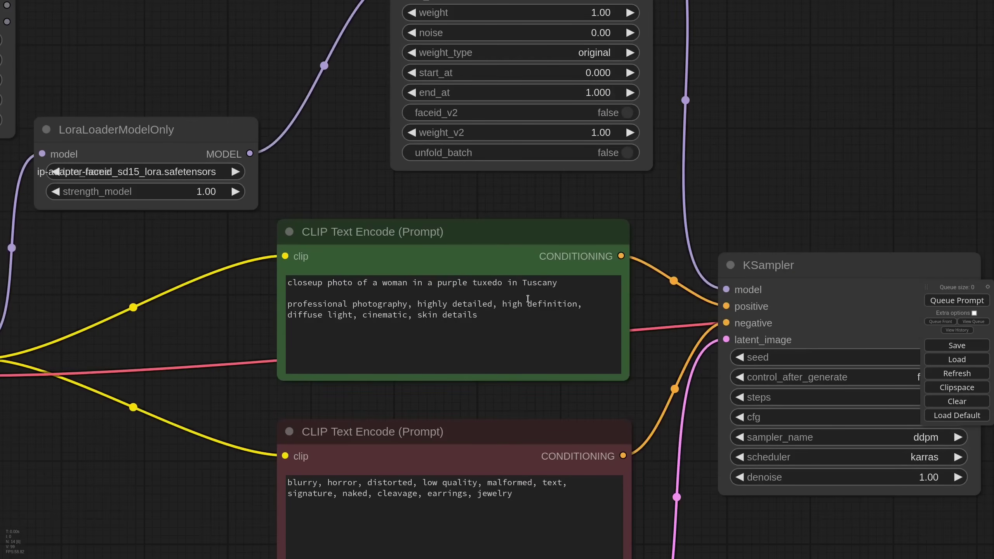
{"action": "scroll", "coordinate": [430, 244], "scroll_direction": "down", "scroll_amount": 12}
{"action": "left_click", "coordinate": [956, 300]}
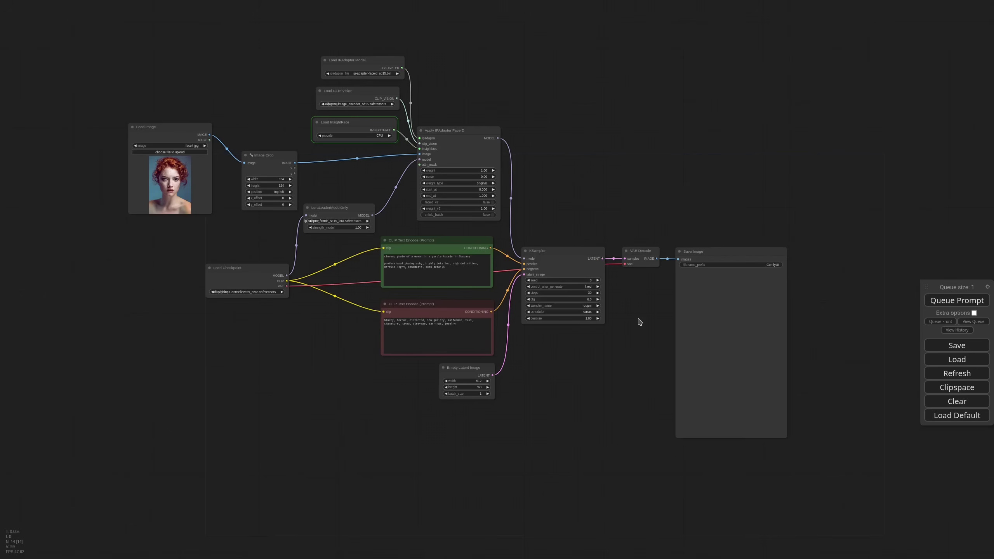
Place the Load Image node right beside Save Image and enlarge it to compare the reference face with the generated portrait
{"action": "left_click_drag", "start_coordinate": [719, 252], "coordinate": [751, 253]}
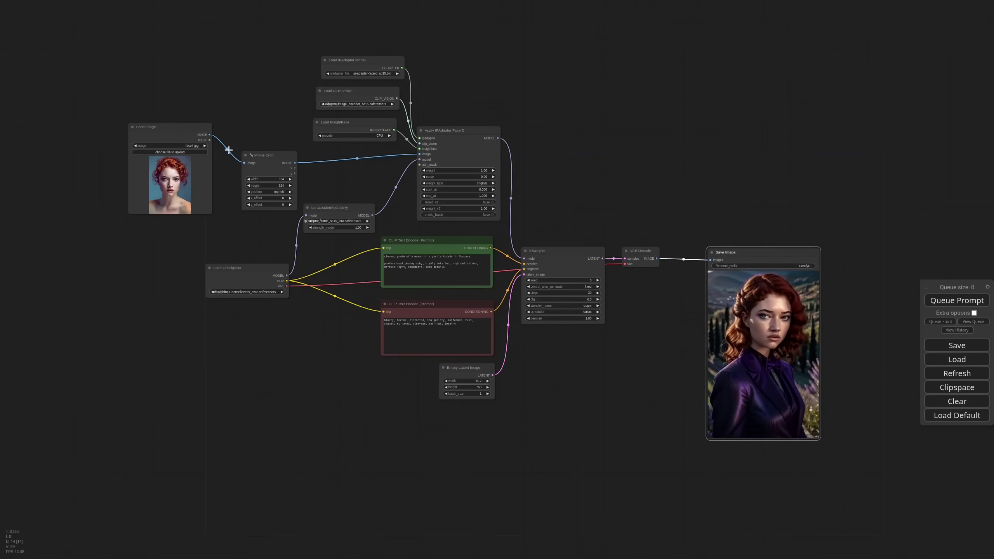
{"action": "left_click_drag", "start_coordinate": [181, 131], "coordinate": [662, 274]}
{"action": "left_click_drag", "start_coordinate": [694, 358], "coordinate": [702, 432]}
{"action": "scroll", "coordinate": [768, 363], "scroll_direction": "up", "scroll_amount": 8}
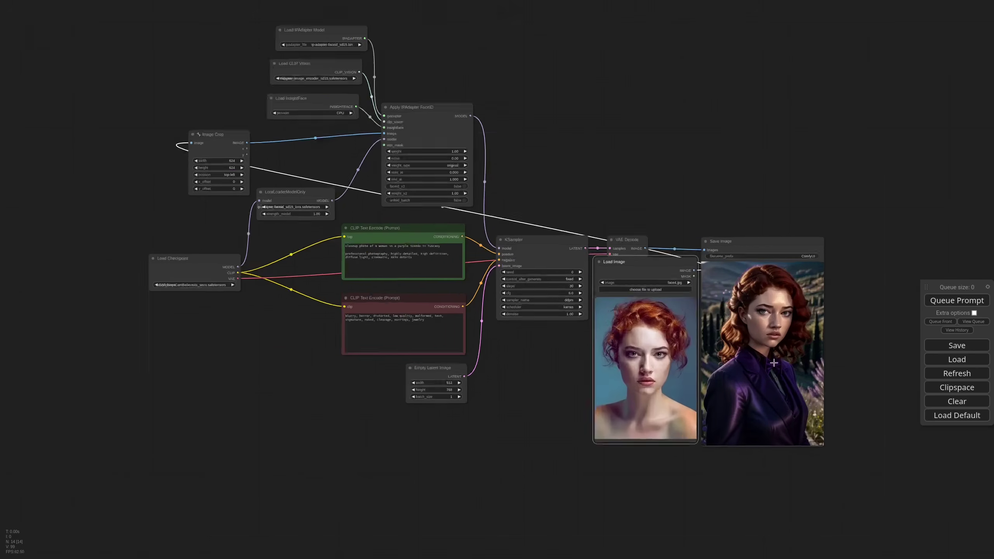
{"action": "left_click_drag", "start_coordinate": [366, 376], "coordinate": [349, 326]}
{"action": "scroll", "coordinate": [349, 326], "scroll_direction": "down", "scroll_amount": 5}
{"action": "scroll", "coordinate": [157, 297], "scroll_direction": "up", "scroll_amount": 5}
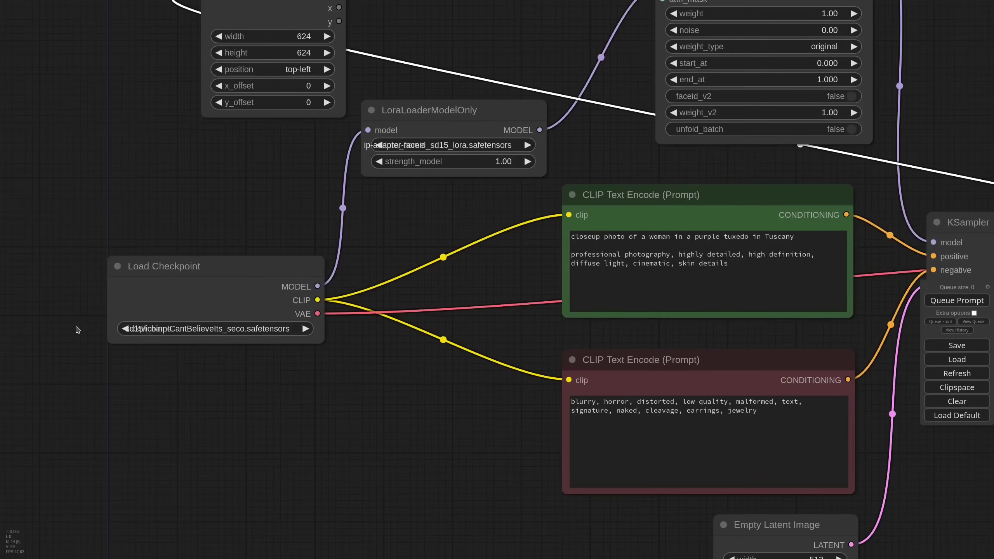
Set the LoraLoaderModelOnly strength_model to 0.6 and queue the prompt to regenerate the portrait
{"action": "scroll", "coordinate": [77, 329], "scroll_direction": "down", "scroll_amount": 5}
{"action": "left_click_drag", "start_coordinate": [610, 427], "coordinate": [498, 382]}
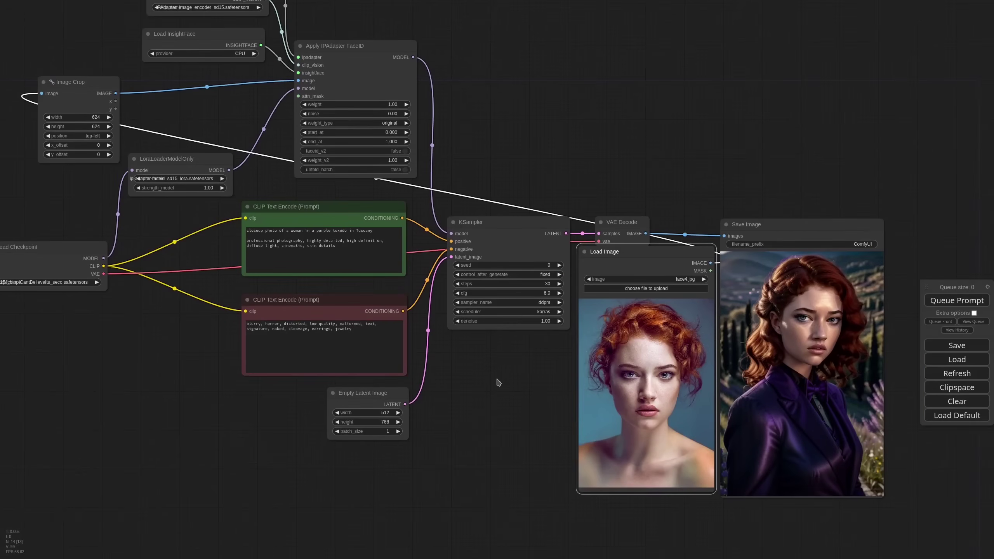
{"action": "left_click", "coordinate": [205, 188]}
{"action": "type", "text": "0.6"}
{"action": "key", "text": "Return"}
{"action": "left_click", "coordinate": [972, 298]}
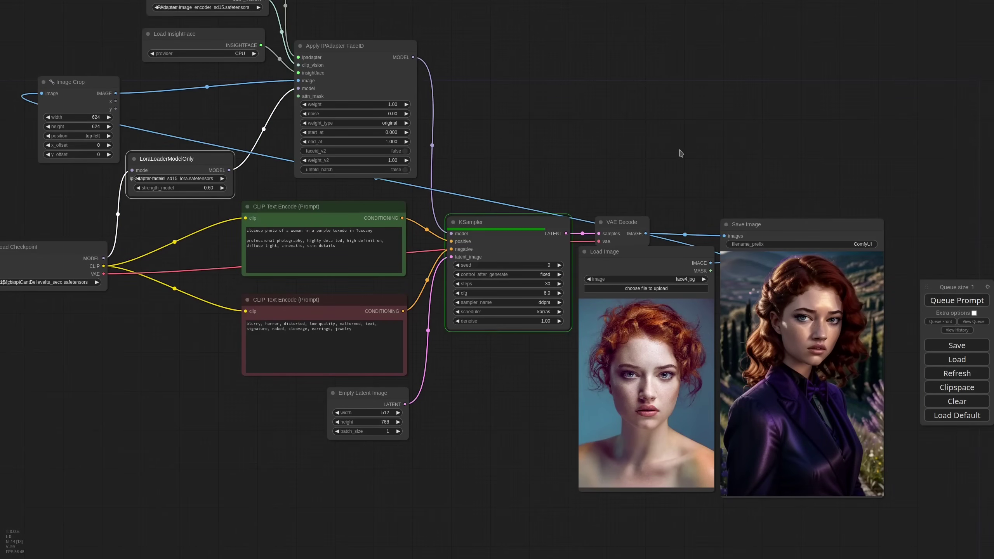
{"action": "left_click_drag", "start_coordinate": [630, 173], "coordinate": [599, 147]}
{"action": "scroll", "coordinate": [626, 250], "scroll_direction": "up", "scroll_amount": 2}
{"action": "scroll", "coordinate": [629, 249], "scroll_direction": "down", "scroll_amount": 1}
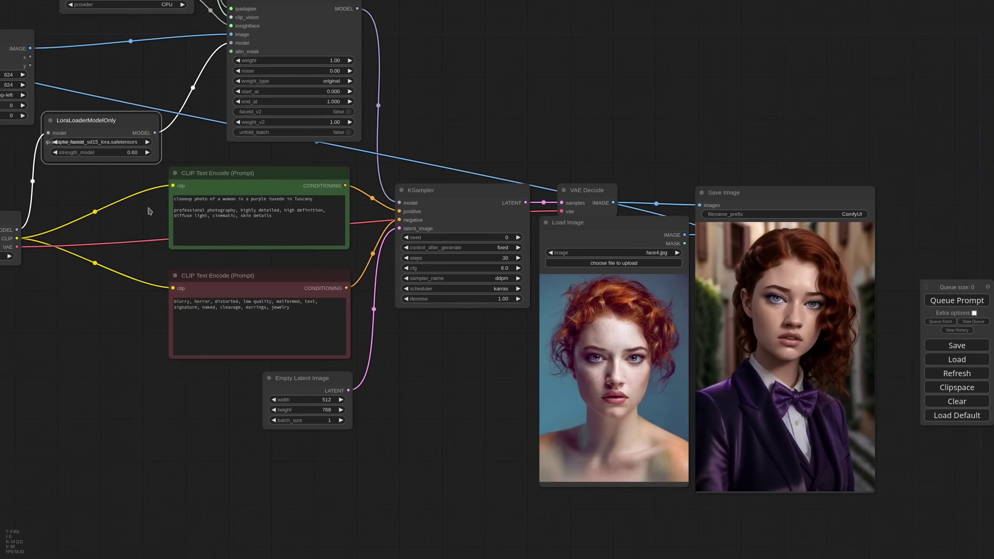
Add "35yo" before "woman" in the positive prompt and regenerate the portrait
{"action": "scroll", "coordinate": [148, 211], "scroll_direction": "up", "scroll_amount": 5}
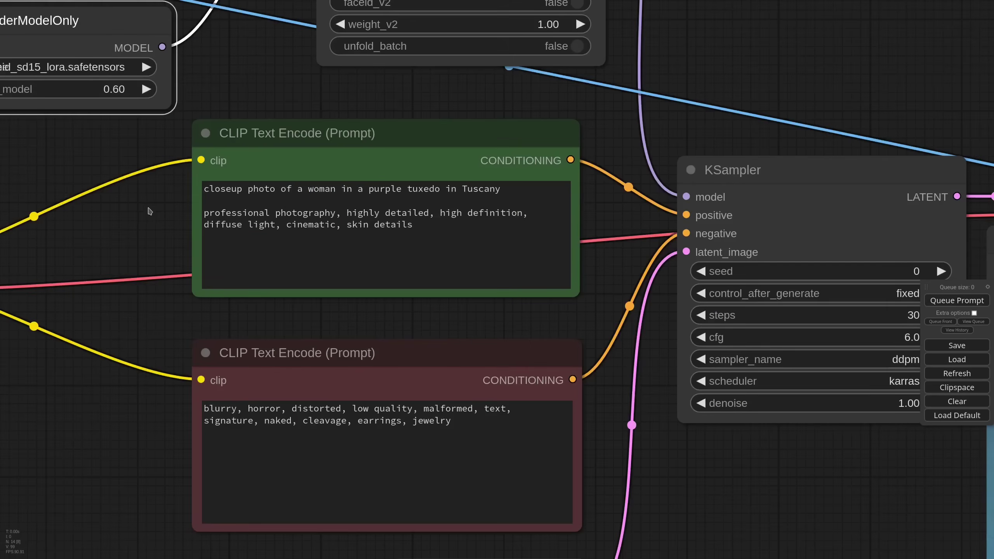
{"action": "left_click", "coordinate": [308, 190]}
{"action": "type", "text": "35yo"}
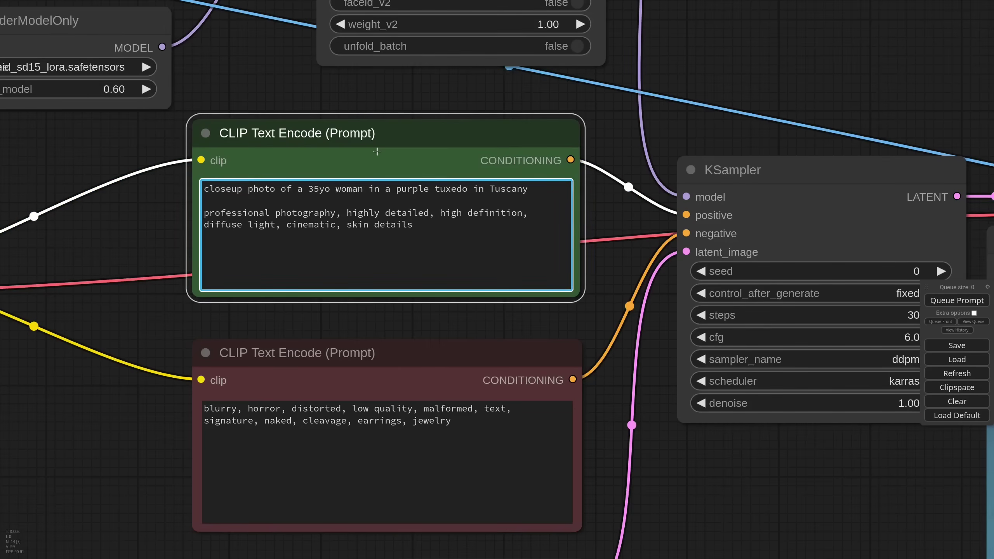
{"action": "scroll", "coordinate": [406, 201], "scroll_direction": "down", "scroll_amount": 10}
{"action": "left_click_drag", "start_coordinate": [787, 96], "coordinate": [701, 90]}
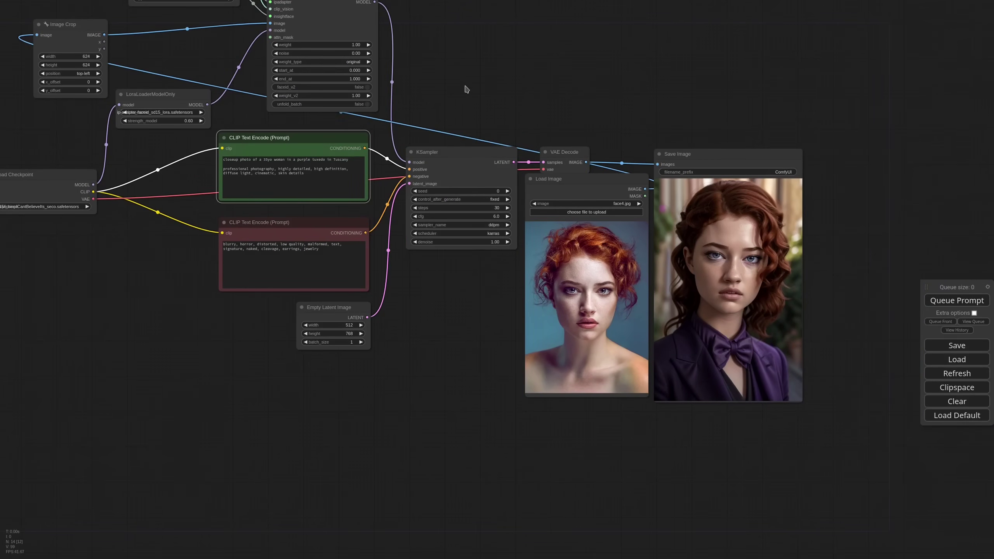
Search for "ipa", add an Apply IPAdapter node, and place it in the empty area above and beyond the Save Image node
{"action": "left_click_drag", "start_coordinate": [453, 97], "coordinate": [500, 158]}
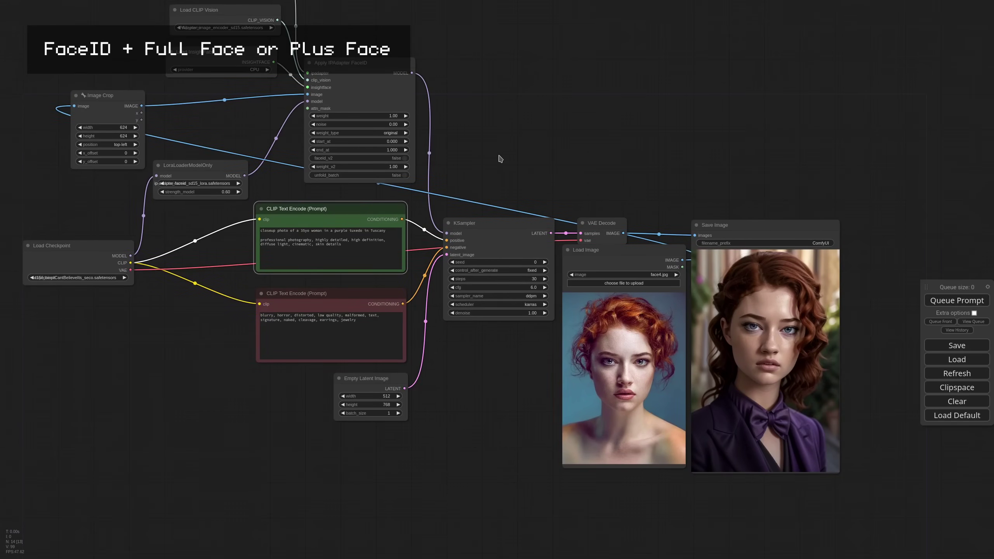
{"action": "scroll", "coordinate": [499, 156], "scroll_direction": "down", "scroll_amount": 1}
{"action": "left_click_drag", "start_coordinate": [463, 111], "coordinate": [494, 193]}
{"action": "scroll", "coordinate": [380, 85], "scroll_direction": "up", "scroll_amount": 9}
{"action": "scroll", "coordinate": [382, 87], "scroll_direction": "down", "scroll_amount": 8}
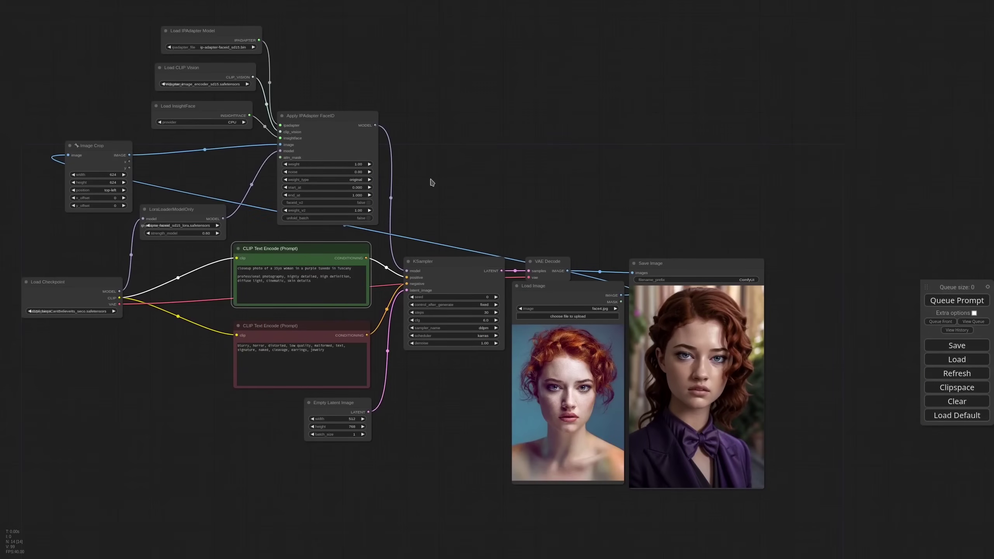
{"action": "left_click", "coordinate": [492, 141]}
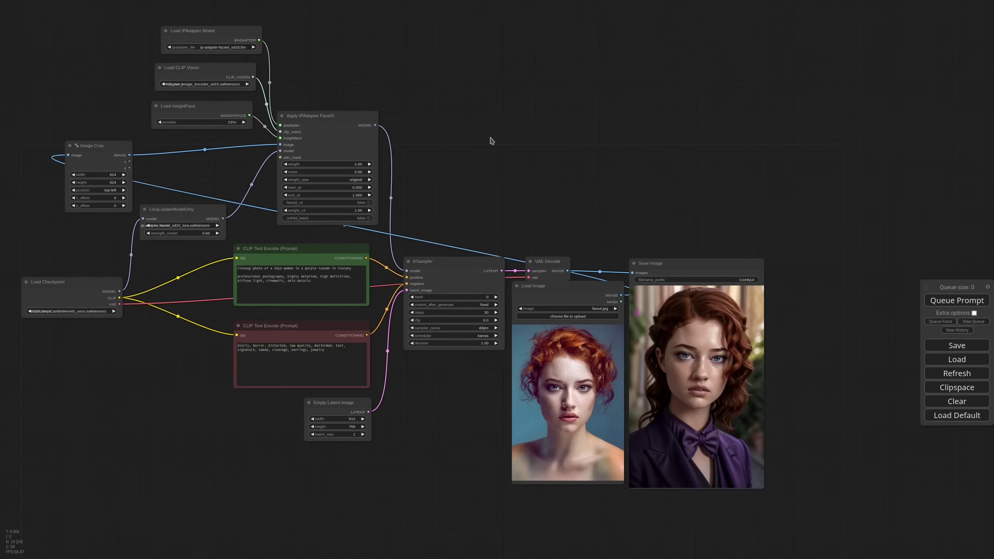
{"action": "double_click", "coordinate": [492, 141]}
{"action": "type", "text": "ipa"}
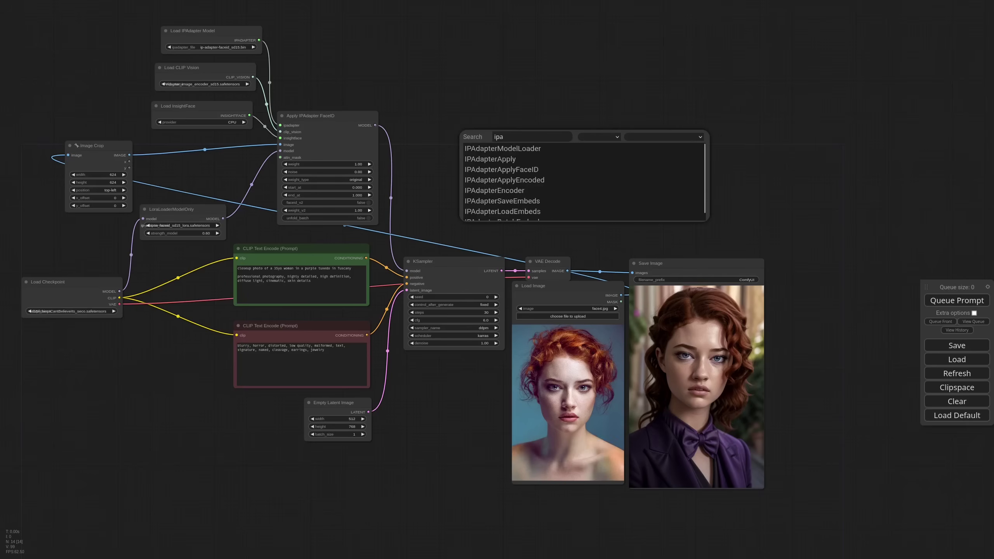
{"action": "key", "text": "Return"}
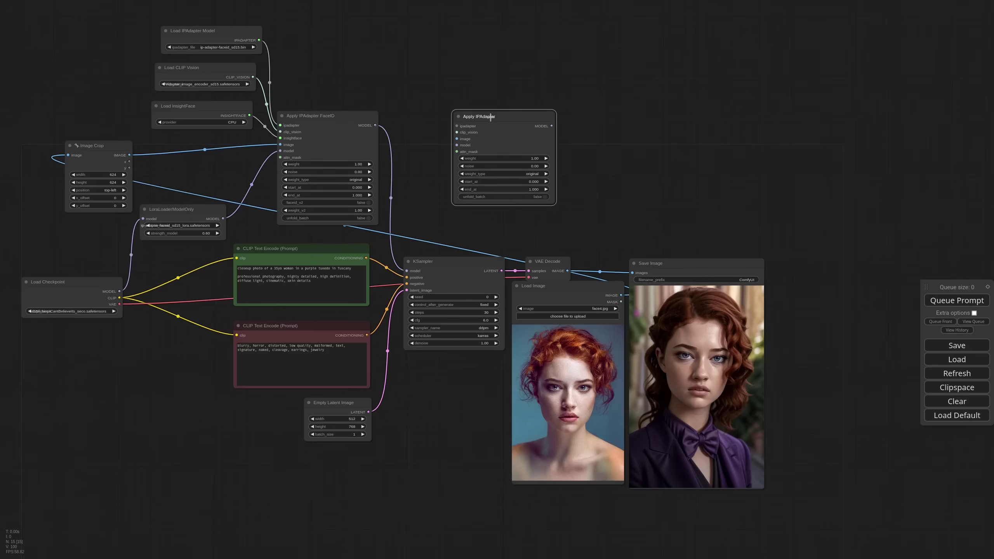
{"action": "left_click_drag", "start_coordinate": [490, 118], "coordinate": [757, 132]}
Duplicate Apply IPAdapter FaceID and KSampler with their incoming connections and place the copies above the originals
{"action": "left_click", "coordinate": [331, 117]}
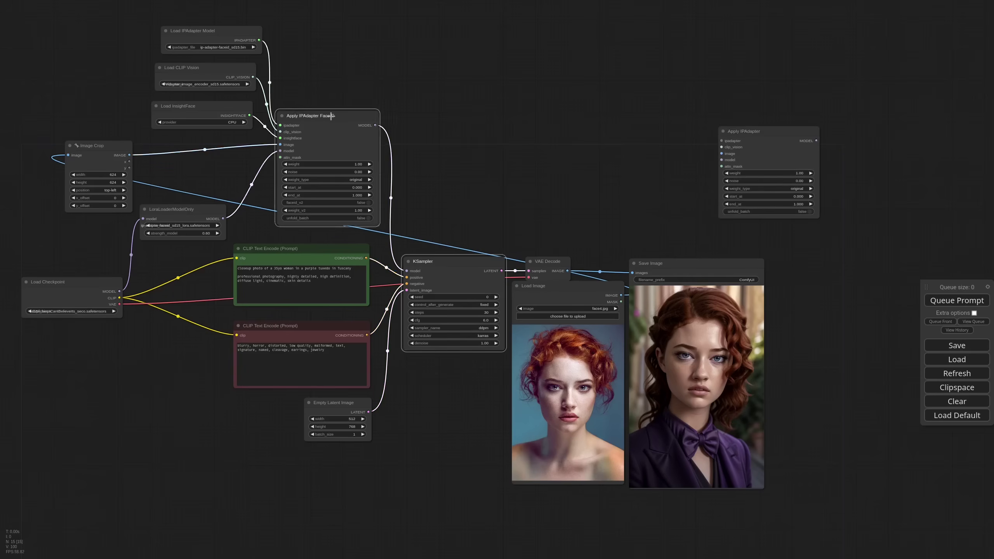
{"action": "left_click", "coordinate": [523, 98]}
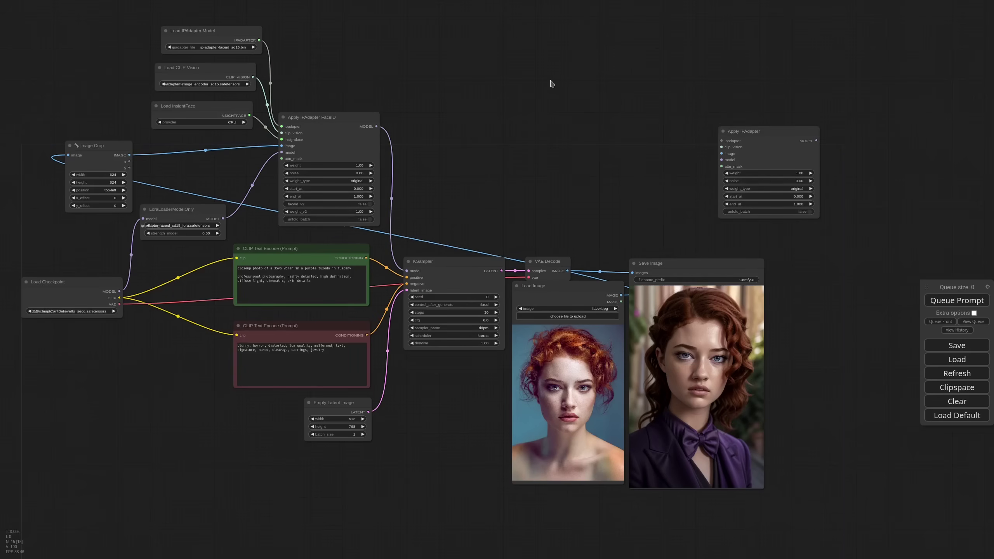
{"action": "key", "text": "ctrl+shift+v"}
{"action": "left_click_drag", "start_coordinate": [605, 92], "coordinate": [514, 33]}
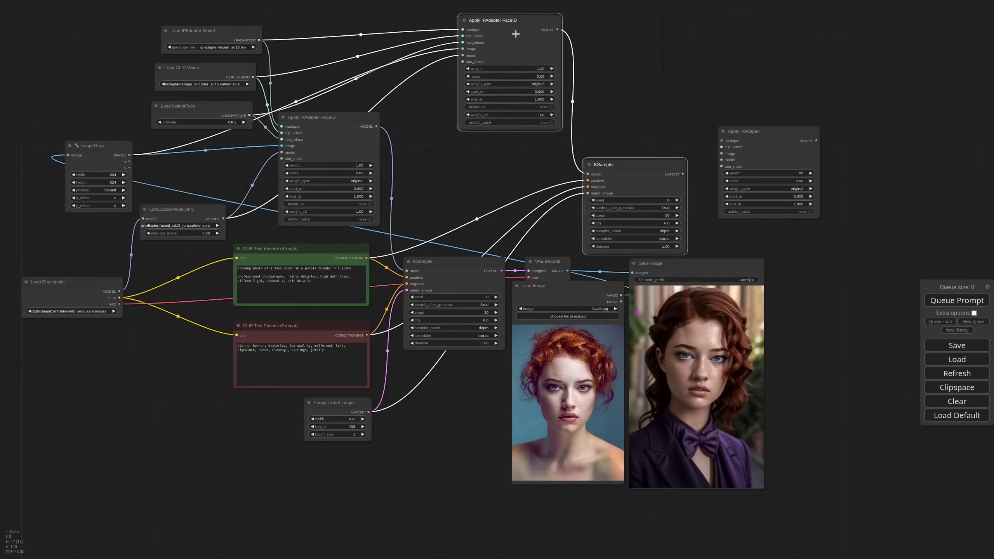
{"action": "left_click_drag", "start_coordinate": [621, 172], "coordinate": [628, 106]}
Add a Load IPAdapter Model node feeding Apply IPAdapter and choose ip-adapter-full-face_sd15.safetensors
{"action": "left_click_drag", "start_coordinate": [716, 92], "coordinate": [675, 184]}
{"action": "left_click_drag", "start_coordinate": [721, 222], "coordinate": [636, 129]}
{"action": "left_click", "coordinate": [677, 161]}
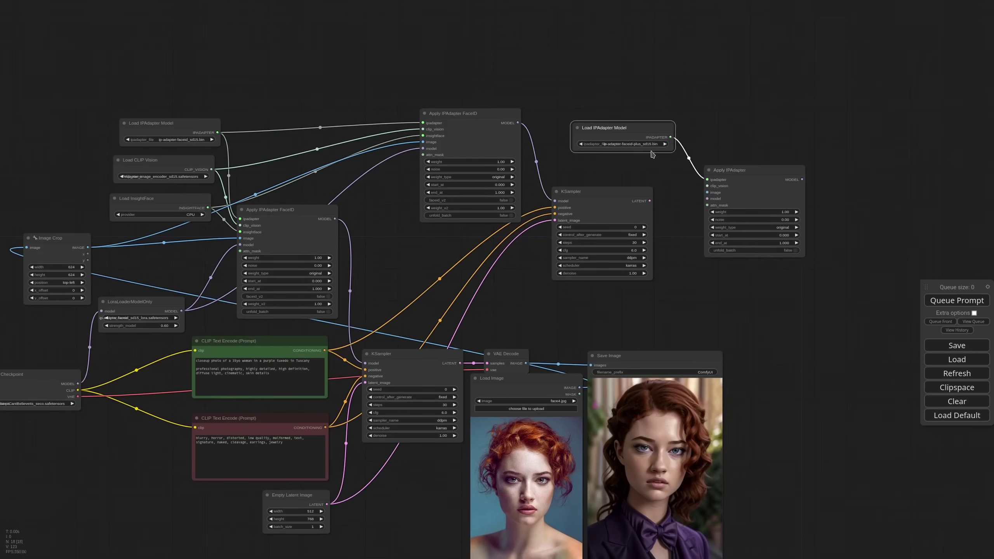
{"action": "scroll", "coordinate": [652, 154], "scroll_direction": "up", "scroll_amount": 7}
{"action": "left_click", "coordinate": [599, 134]}
{"action": "left_click", "coordinate": [642, 171]}
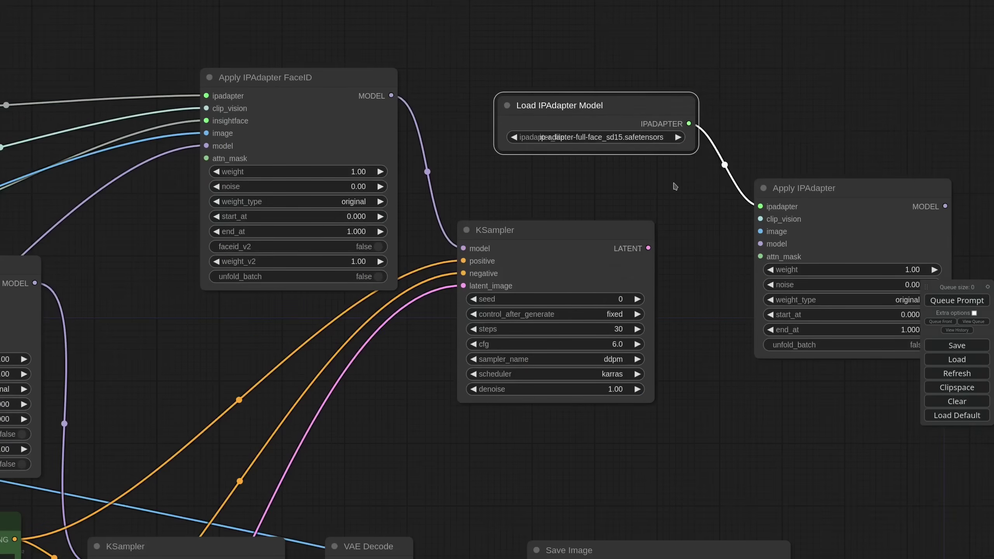
Connect Load CLIP Vision and the Image Crop output to the clip_vision and image inputs of Apply IPAdapter
{"action": "scroll", "coordinate": [675, 187], "scroll_direction": "down", "scroll_amount": 5}
{"action": "scroll", "coordinate": [552, 191], "scroll_direction": "down", "scroll_amount": 2}
{"action": "left_click_drag", "start_coordinate": [194, 184], "coordinate": [742, 199]}
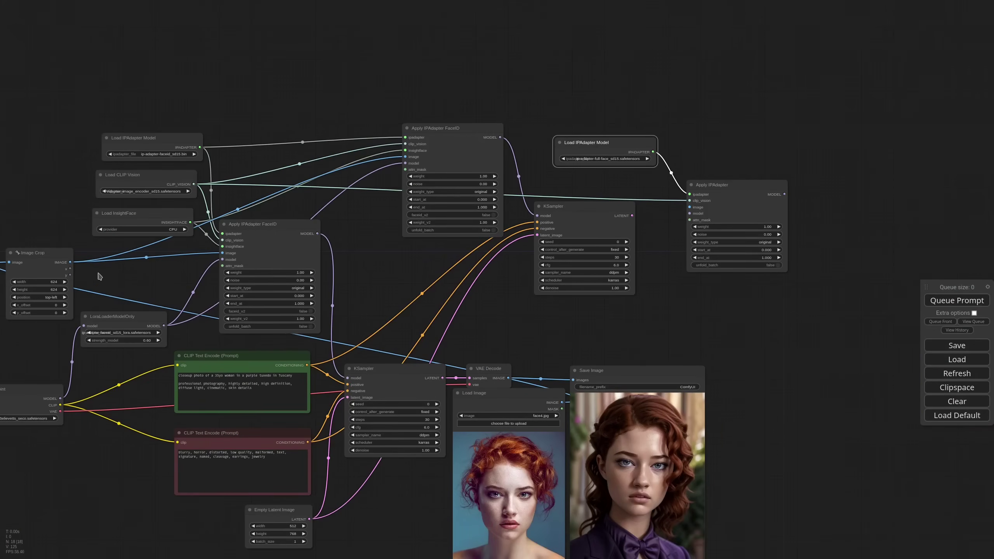
{"action": "left_click_drag", "start_coordinate": [99, 275], "coordinate": [688, 165]}
{"action": "scroll", "coordinate": [745, 168], "scroll_direction": "up", "scroll_amount": 3}
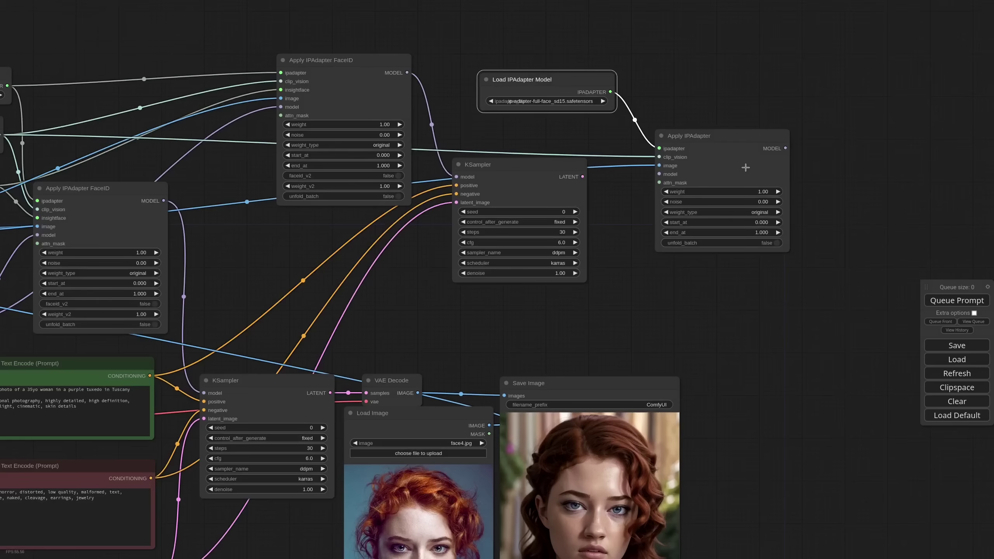
Route the model from the duplicated Apply IPAdapter FaceID through Apply IPAdapter into the second KSampler
{"action": "left_click_drag", "start_coordinate": [529, 174], "coordinate": [529, 175]}
{"action": "left_click_drag", "start_coordinate": [459, 176], "coordinate": [659, 174]}
{"action": "left_click_drag", "start_coordinate": [524, 165], "coordinate": [525, 230]}
{"action": "left_click_drag", "start_coordinate": [583, 80], "coordinate": [595, 47]}
{"action": "left_click_drag", "start_coordinate": [701, 136], "coordinate": [688, 90]}
{"action": "left_click_drag", "start_coordinate": [525, 231], "coordinate": [555, 218]}
{"action": "left_click_drag", "start_coordinate": [772, 103], "coordinate": [797, 253]}
Rearrange the second branch so Load IPAdapter Model, Apply IPAdapter FaceID, Apply IPAdapter and KSampler are spread out in order
{"action": "left_click_drag", "start_coordinate": [528, 176], "coordinate": [597, 291]}
{"action": "left_click_drag", "start_coordinate": [423, 175], "coordinate": [492, 215]}
{"action": "left_click_drag", "start_coordinate": [575, 164], "coordinate": [512, 138]}
{"action": "left_click_drag", "start_coordinate": [751, 206], "coordinate": [677, 198]}
{"action": "left_click_drag", "start_coordinate": [493, 216], "coordinate": [511, 262]}
{"action": "scroll", "coordinate": [579, 280], "scroll_direction": "down", "scroll_amount": 4}
{"action": "scroll", "coordinate": [605, 357], "scroll_direction": "up", "scroll_amount": 5}
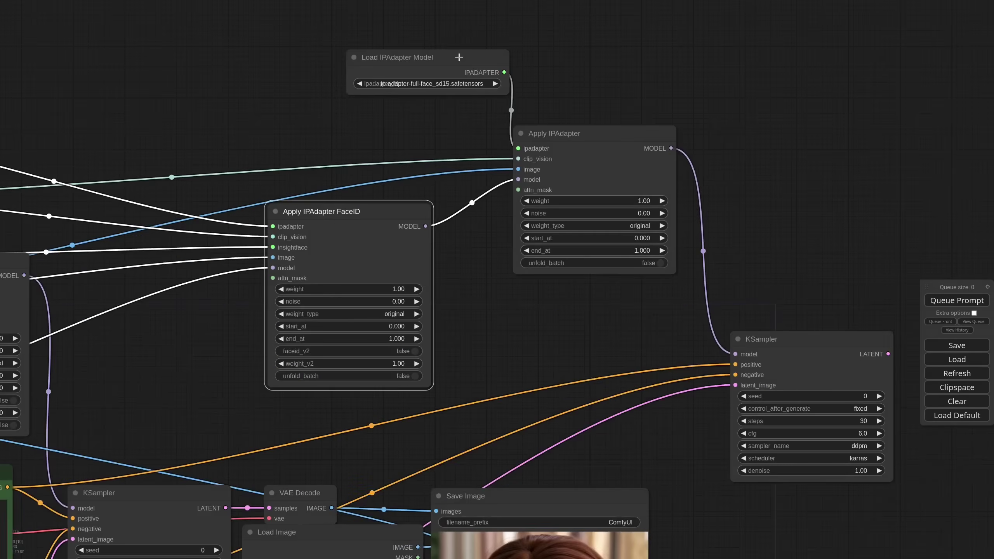
{"action": "left_click_drag", "start_coordinate": [459, 57], "coordinate": [433, 90]}
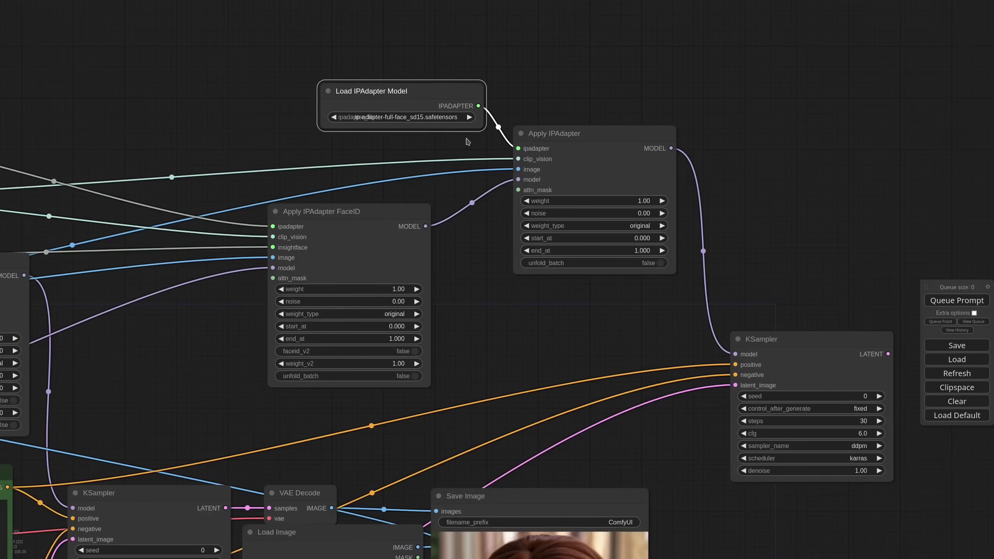
Set the Apply IPAdapter weight to 0.35 and switch its loaded model to ip-adapter-plus-face_sd15.safetensors
{"action": "left_click", "coordinate": [649, 201]}
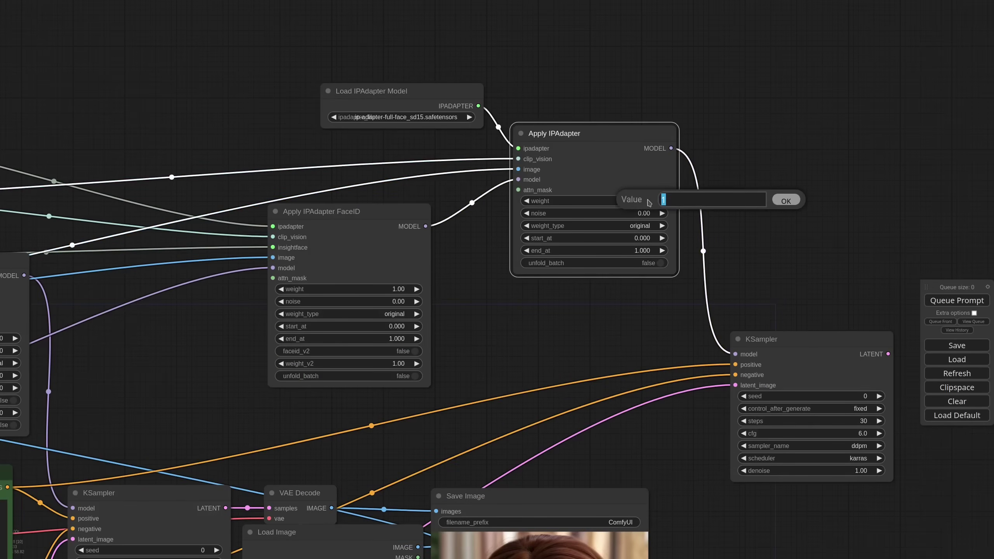
{"action": "type", "text": "0.35"}
{"action": "key", "text": "Return"}
{"action": "left_click", "coordinate": [469, 117]}
Duplicate VAE Decode and Save Image with their connections and wire the second KSampler's latent output into the new VAE Decode
{"action": "scroll", "coordinate": [352, 196], "scroll_direction": "down", "scroll_amount": 7}
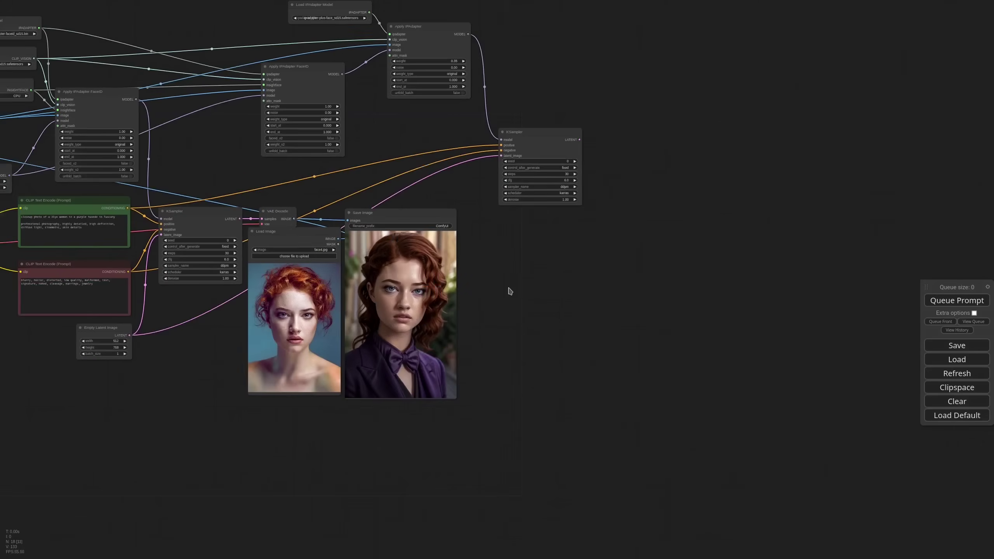
{"action": "left_click", "coordinate": [279, 213]}
{"action": "left_click", "coordinate": [412, 216], "text": "shift"}
{"action": "key", "text": "ctrl+c"}
{"action": "left_click", "coordinate": [643, 189]}
{"action": "key", "text": "ctrl+shift+v"}
{"action": "left_click_drag", "start_coordinate": [660, 156], "coordinate": [606, 135]}
{"action": "left_click_drag", "start_coordinate": [580, 140], "coordinate": [602, 142]}
Place the second Save Image node right beside the first one and queue the prompt
{"action": "left_click_drag", "start_coordinate": [768, 156], "coordinate": [496, 213]}
{"action": "left_click_drag", "start_coordinate": [665, 305], "coordinate": [707, 390]}
{"action": "key", "text": "ctrl+Return"}
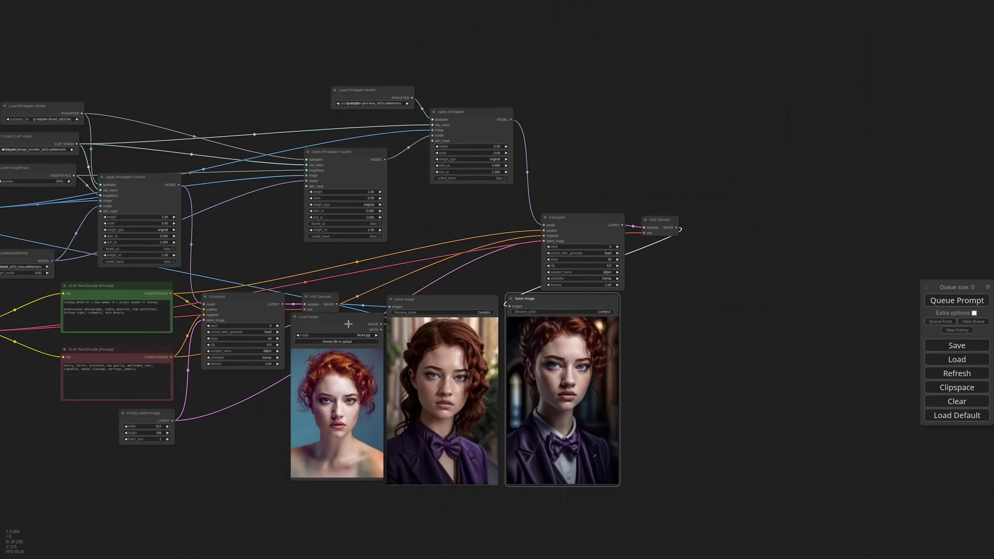
Move the second branch's IPAdapter, KSampler and VAE Decode nodes closer together above the two generated portraits
{"action": "left_click_drag", "start_coordinate": [480, 127], "coordinate": [476, 159]}
{"action": "left_click_drag", "start_coordinate": [364, 152], "coordinate": [385, 180]}
{"action": "left_click_drag", "start_coordinate": [382, 90], "coordinate": [379, 128]}
{"action": "left_click_drag", "start_coordinate": [499, 254], "coordinate": [494, 216]}
{"action": "left_click_drag", "start_coordinate": [559, 179], "coordinate": [553, 153]}
{"action": "left_click_drag", "start_coordinate": [648, 182], "coordinate": [642, 155]}
{"action": "scroll", "coordinate": [502, 455], "scroll_direction": "up", "scroll_amount": 7}
{"action": "scroll", "coordinate": [599, 468], "scroll_direction": "down", "scroll_amount": 2}
{"action": "left_click_drag", "start_coordinate": [501, 456], "coordinate": [603, 498]}
{"action": "left_click_drag", "start_coordinate": [546, 103], "coordinate": [536, 195]}
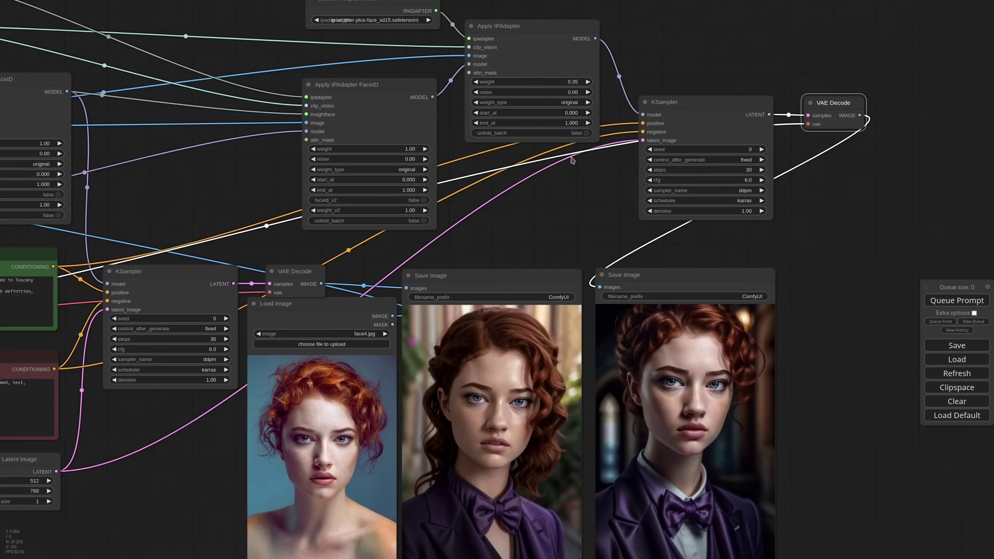
Rerun the prompt with the Apply IPAdapter weight at 0.4 and the second Apply IPAdapter FaceID weight at 0.8
{"action": "left_click", "coordinate": [570, 82]}
{"action": "key", "text": "ctrl+a"}
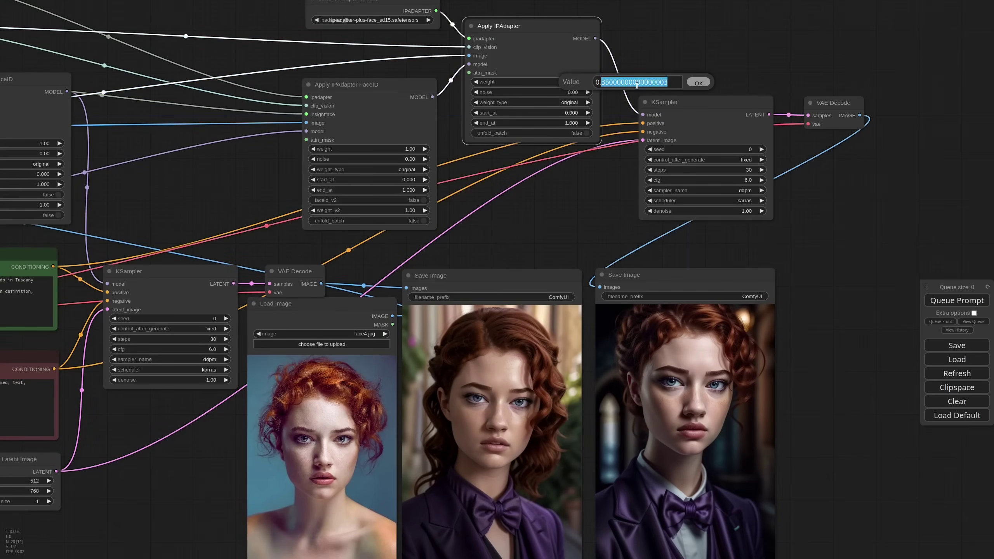
{"action": "type", "text": "0.4"}
{"action": "key", "text": "Return"}
{"action": "left_click", "coordinate": [404, 148]}
{"action": "double_click", "coordinate": [450, 148]}
{"action": "type", "text": "0.8"}
{"action": "key", "text": "Return"}
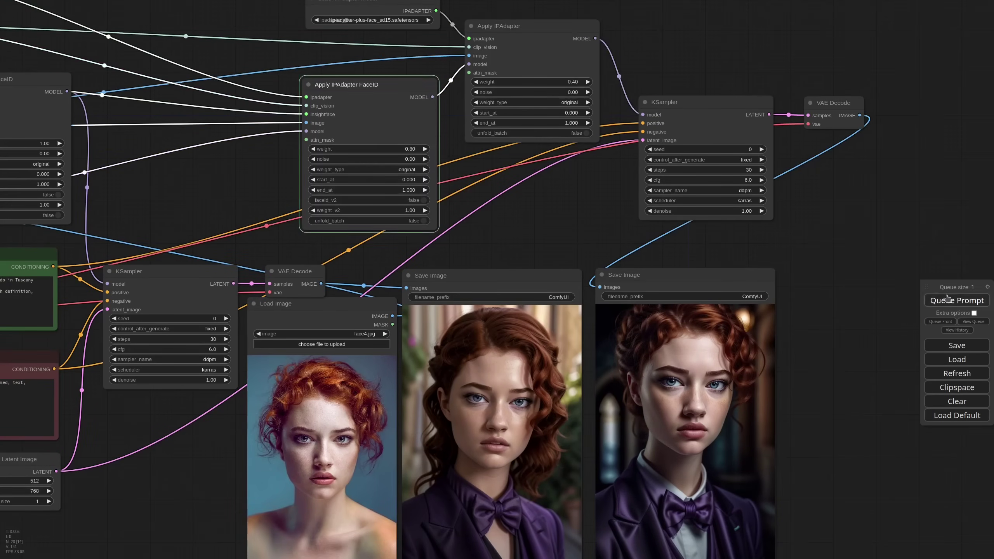
{"action": "left_click", "coordinate": [947, 299]}
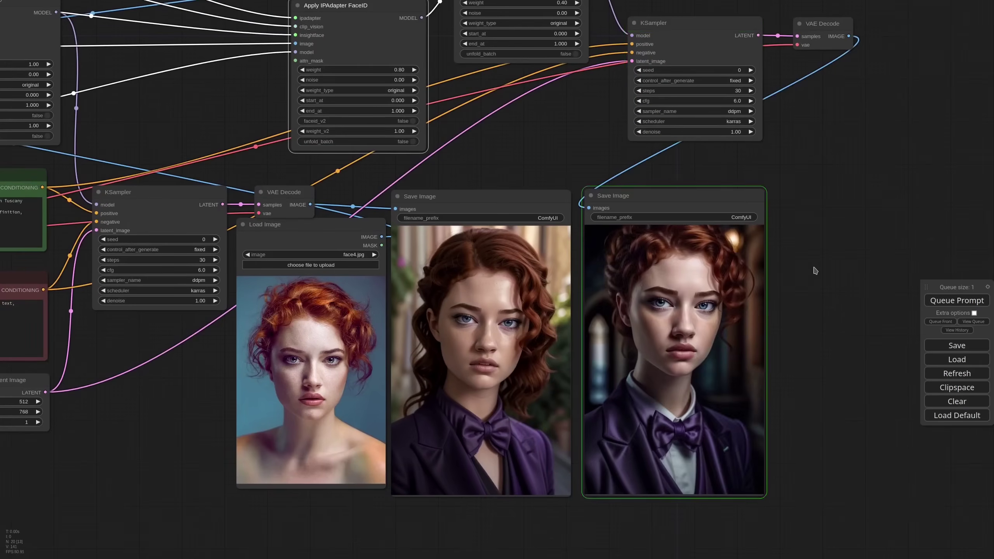
Move the Apply IPAdapter node slightly lower and set its end_at to 0.6
{"action": "left_click_drag", "start_coordinate": [817, 206], "coordinate": [806, 299]}
{"action": "left_click_drag", "start_coordinate": [530, 58], "coordinate": [531, 92]}
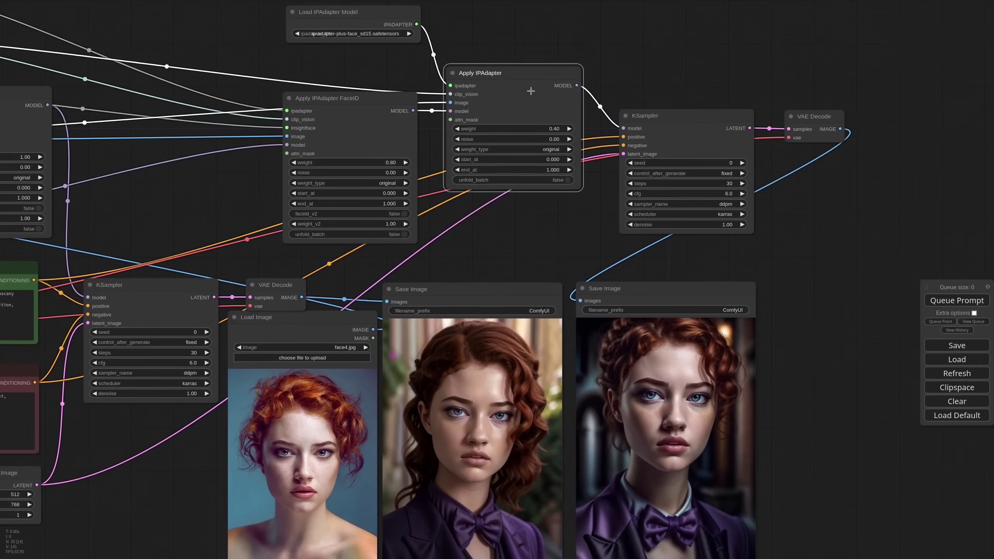
{"action": "scroll", "coordinate": [548, 226], "scroll_direction": "up", "scroll_amount": 4}
{"action": "left_click", "coordinate": [516, 143]}
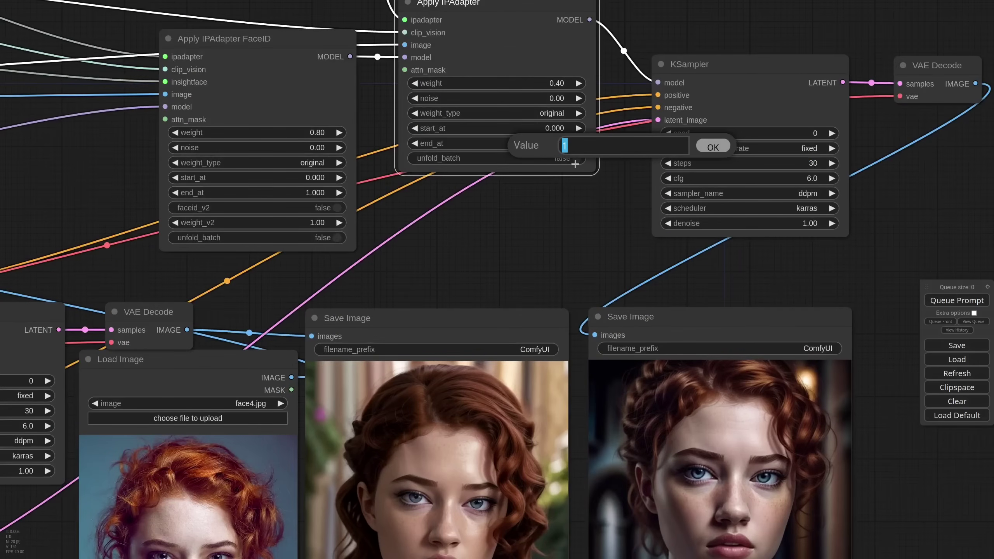
{"action": "type", "text": "0.6"}
{"action": "key", "text": "Return"}
Set the Apply IPAdapter weight to 0.5 and regenerate the second portrait
{"action": "left_click", "coordinate": [516, 83]}
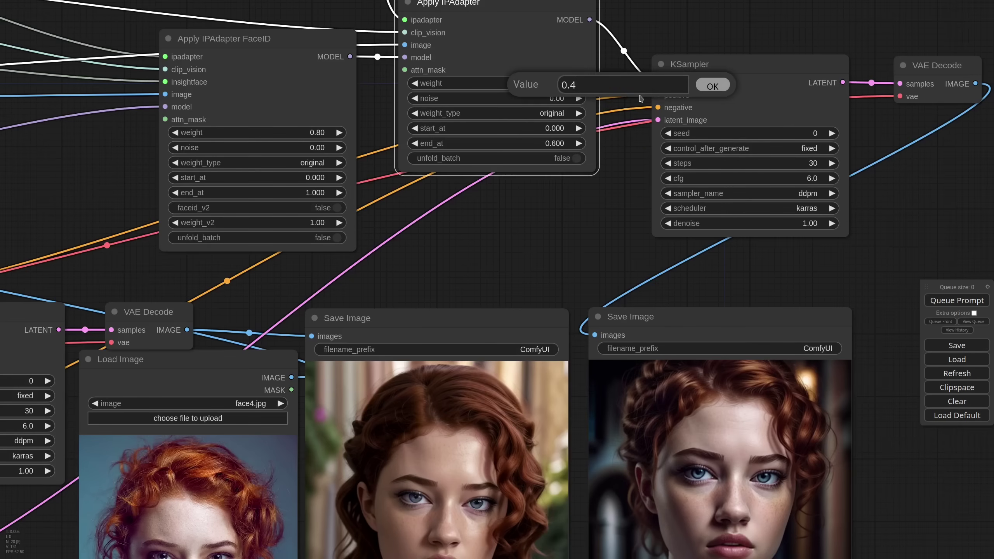
{"action": "key", "text": "BackSpace"}
{"action": "type", "text": "5"}
{"action": "key", "text": "Return"}
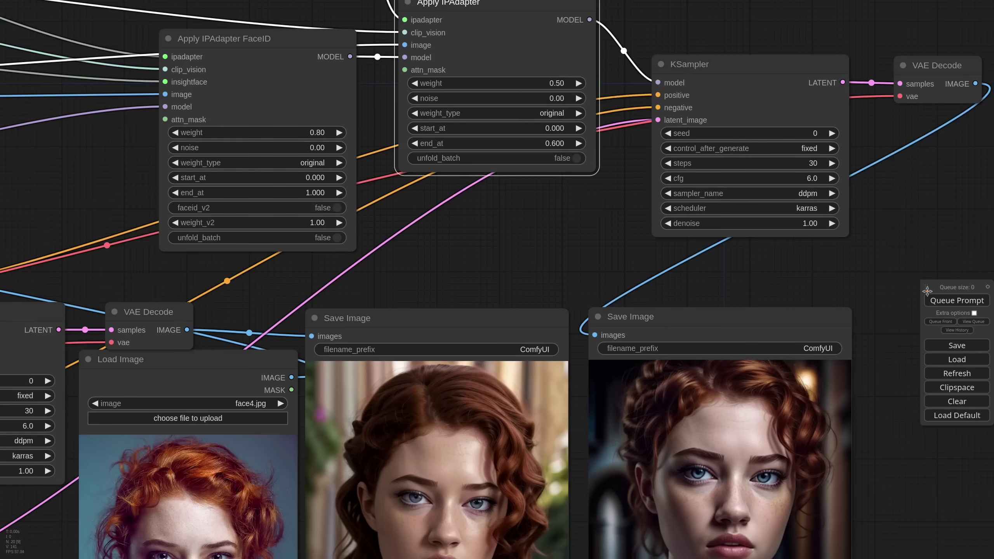
{"action": "scroll", "coordinate": [642, 270], "scroll_direction": "down", "scroll_amount": 8}
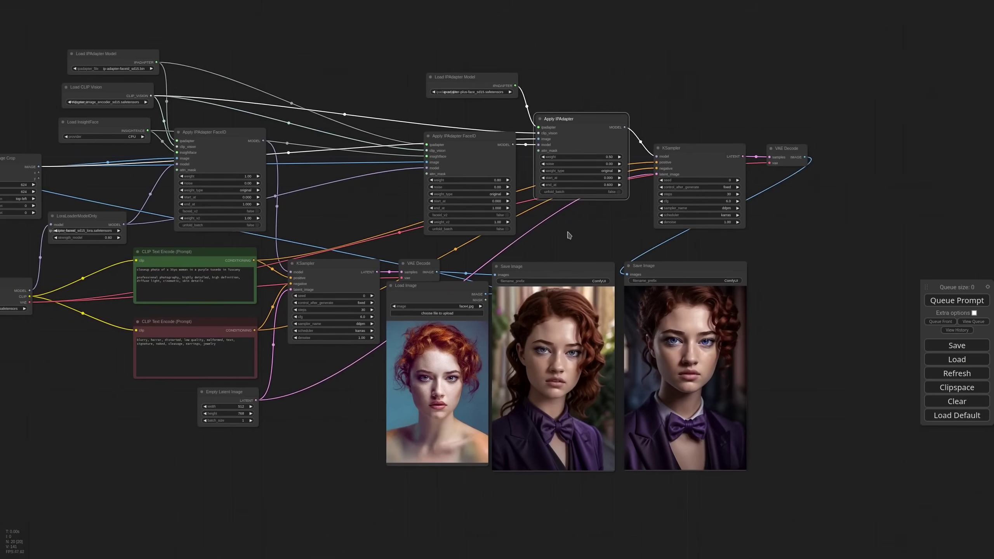
{"action": "left_click_drag", "start_coordinate": [568, 232], "coordinate": [636, 217]}
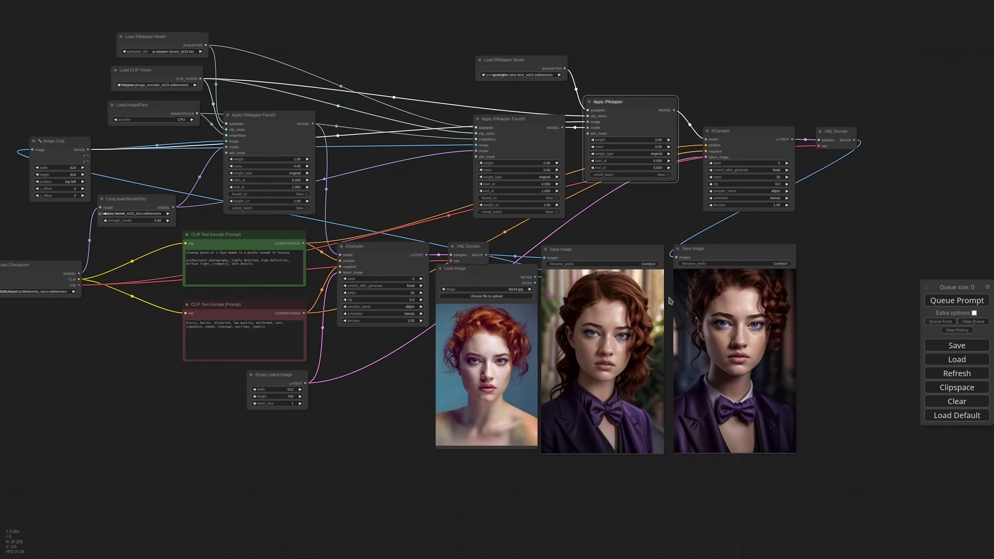
Switch the second Load IPAdapter Model to ip-adapter-full-face_sd15.safetensors and queue the prompt
{"action": "scroll", "coordinate": [668, 298], "scroll_direction": "up", "scroll_amount": 3}
{"action": "left_click_drag", "start_coordinate": [666, 175], "coordinate": [621, 210]}
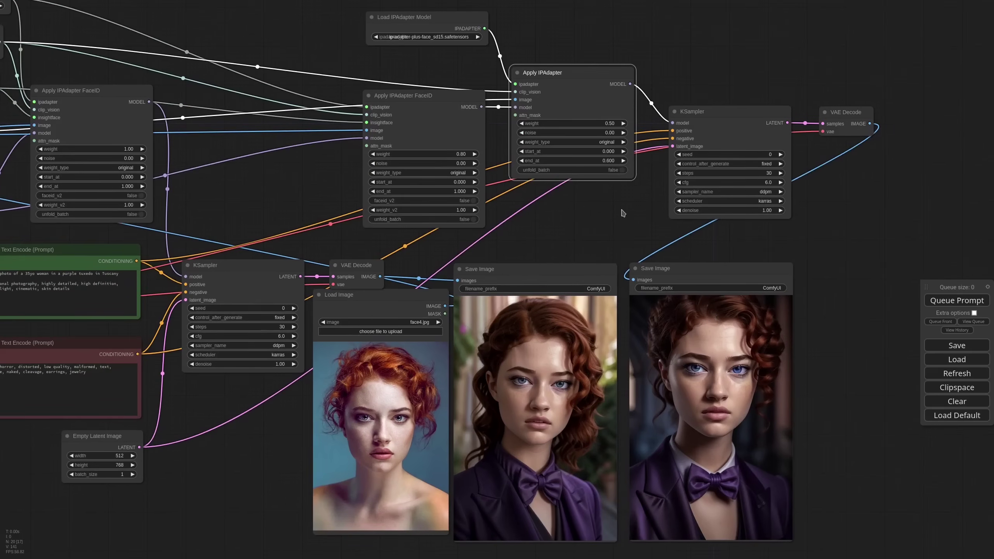
{"action": "left_click", "coordinate": [448, 37]}
{"action": "left_click", "coordinate": [483, 90]}
{"action": "left_click_drag", "start_coordinate": [598, 246], "coordinate": [600, 209]}
{"action": "key", "text": "ctrl+Return"}
{"action": "scroll", "coordinate": [771, 328], "scroll_direction": "down", "scroll_amount": 2}
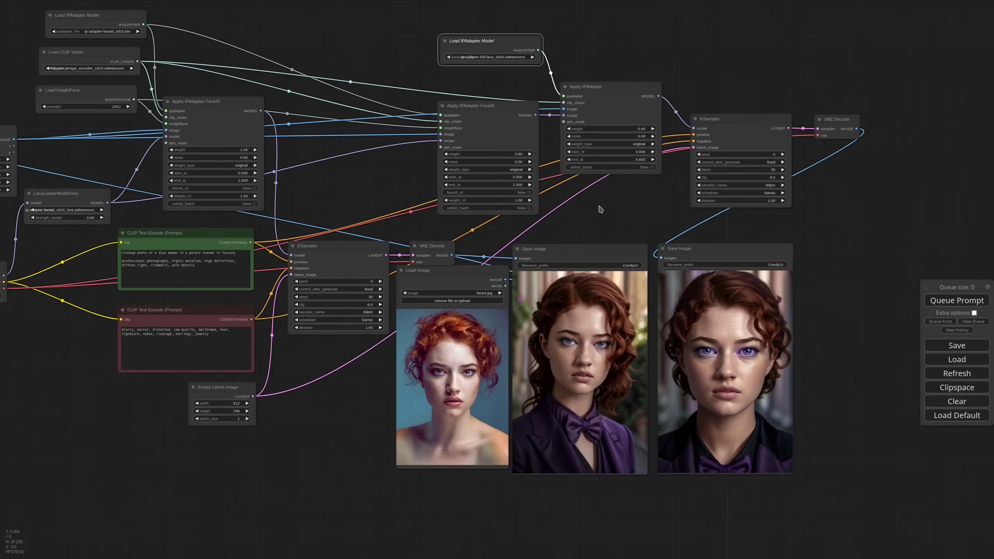
Duplicate the first Apply IPAdapter FaceID and its KSampler with input connections kept, placing the copies below the Empty Latent Image node
{"action": "scroll", "coordinate": [600, 209], "scroll_direction": "down", "scroll_amount": 4}
{"action": "left_click_drag", "start_coordinate": [494, 230], "coordinate": [559, 270]}
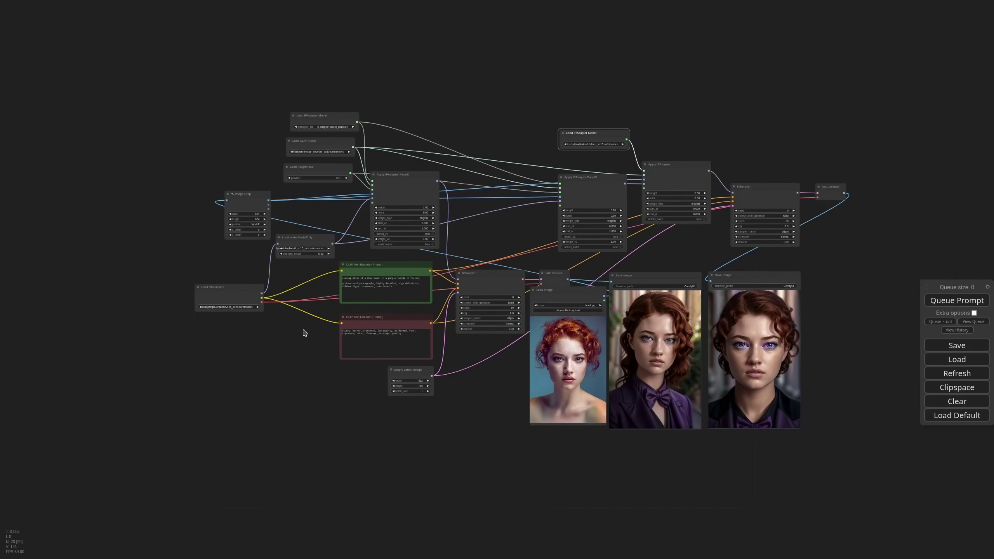
{"action": "left_click_drag", "start_coordinate": [482, 403], "coordinate": [530, 315]}
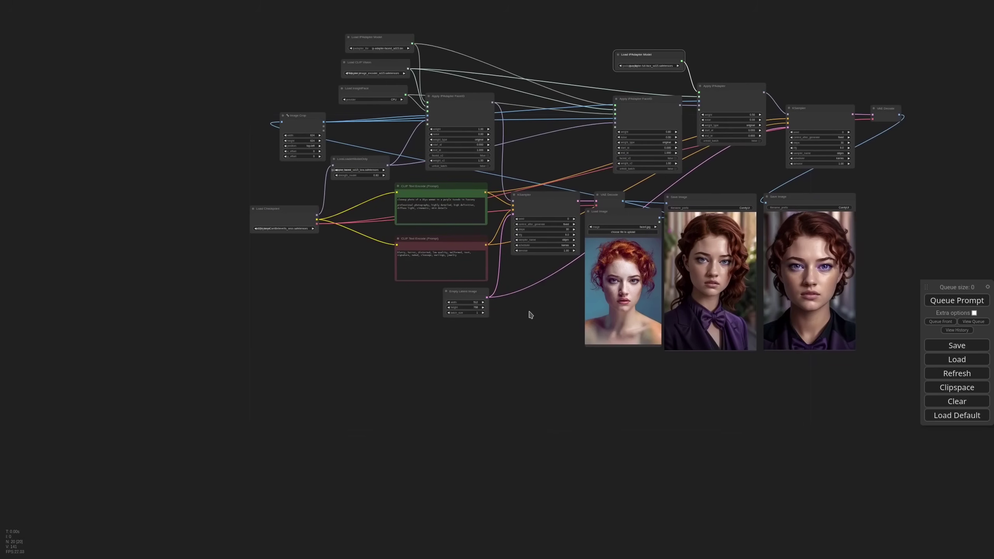
{"action": "left_click", "coordinate": [460, 98]}
{"action": "left_click", "coordinate": [546, 201], "text": "shift"}
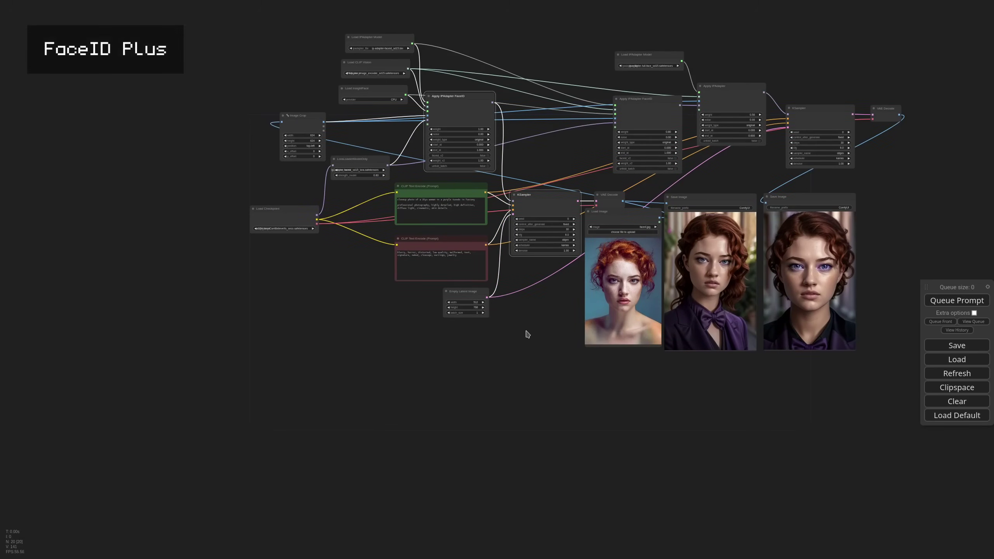
{"action": "left_click_drag", "start_coordinate": [527, 334], "coordinate": [540, 278]}
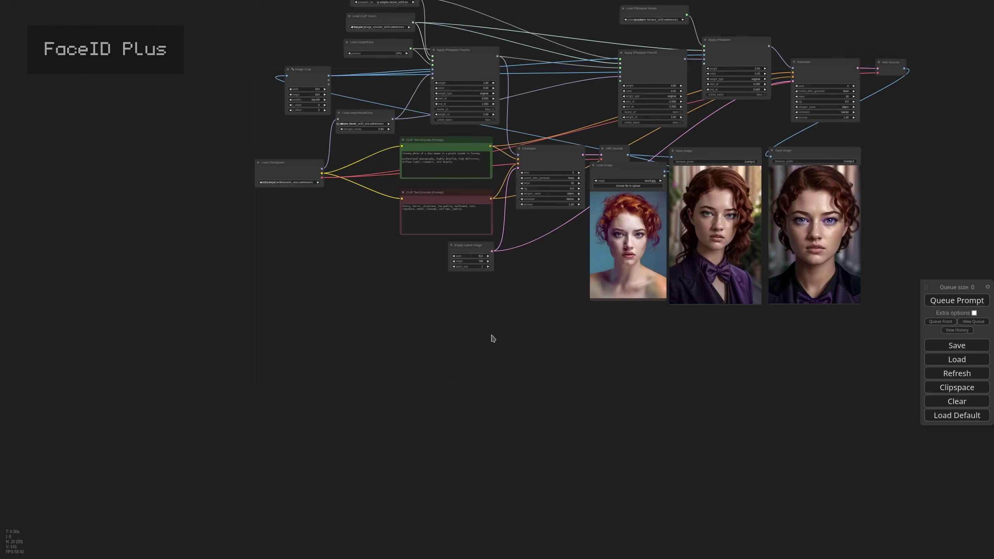
{"action": "key", "text": "ctrl+shift+v"}
{"action": "left_click_drag", "start_coordinate": [622, 454], "coordinate": [550, 332]}
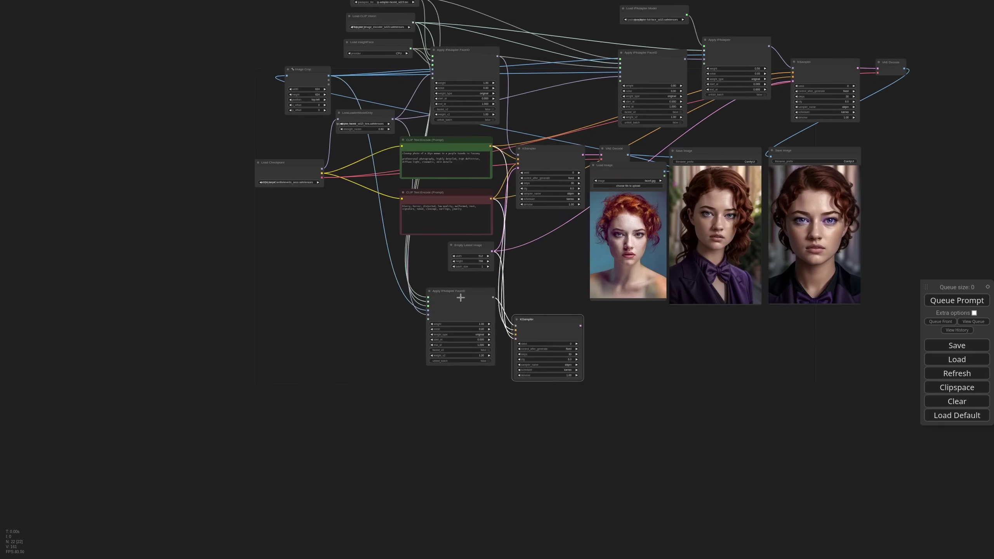
{"action": "left_click_drag", "start_coordinate": [459, 297], "coordinate": [443, 333]}
Add another Load IPAdapter Model set to ip-adapter-faceid-plus_sd15.bin and connect it to the duplicated Apply IPAdapter FaceID
{"action": "left_click_drag", "start_coordinate": [456, 280], "coordinate": [524, 344]}
{"action": "scroll", "coordinate": [453, 400], "scroll_direction": "up", "scroll_amount": 10}
{"action": "left_click_drag", "start_coordinate": [524, 388], "coordinate": [512, 325]}
{"action": "left_click_drag", "start_coordinate": [525, 387], "coordinate": [448, 304]}
{"action": "left_click", "coordinate": [470, 329]}
{"action": "left_click_drag", "start_coordinate": [520, 299], "coordinate": [396, 287]}
{"action": "scroll", "coordinate": [434, 336], "scroll_direction": "up", "scroll_amount": 3}
{"action": "left_click", "coordinate": [426, 307]}
{"action": "scroll", "coordinate": [415, 411], "scroll_direction": "down", "scroll_amount": 9}
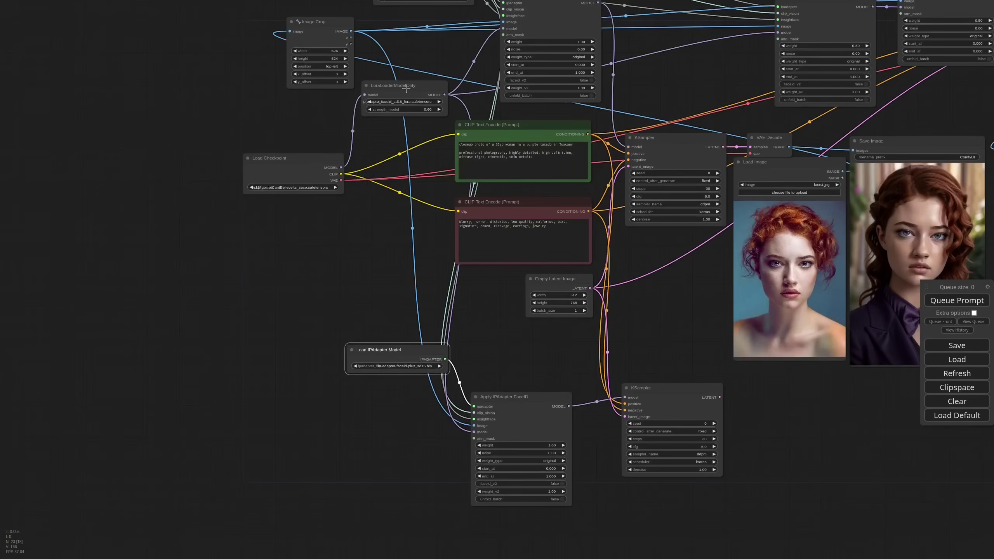
Duplicate LoraLoaderModelOnly with the faceid-plus_sd15 LoRA and wire it between the checkpoint model and the duplicated Apply IPAdapter FaceID
{"action": "mouse_move", "coordinate": [406, 88]}
{"action": "left_mouse_down"}
{"action": "mouse_move", "coordinate": [404, 219]}
{"action": "mouse_move", "coordinate": [392, 236]}
{"action": "left_mouse_up"}
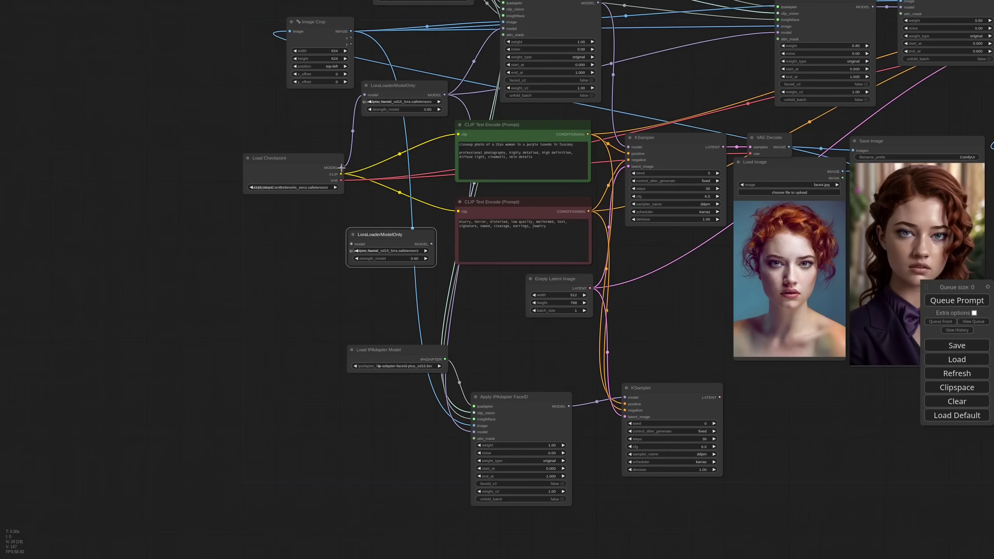
{"action": "left_click_drag", "start_coordinate": [341, 168], "coordinate": [351, 243]}
{"action": "left_click_drag", "start_coordinate": [431, 244], "coordinate": [474, 434]}
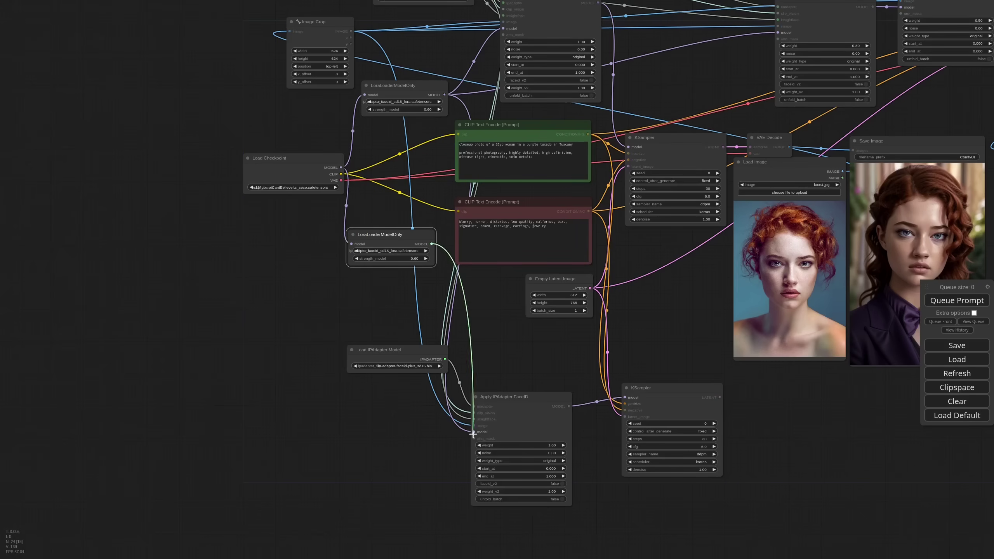
{"action": "scroll", "coordinate": [398, 267], "scroll_direction": "up", "scroll_amount": 7}
{"action": "left_click", "coordinate": [392, 236]}
{"action": "left_click", "coordinate": [433, 284]}
{"action": "scroll", "coordinate": [380, 329], "scroll_direction": "down", "scroll_amount": 6}
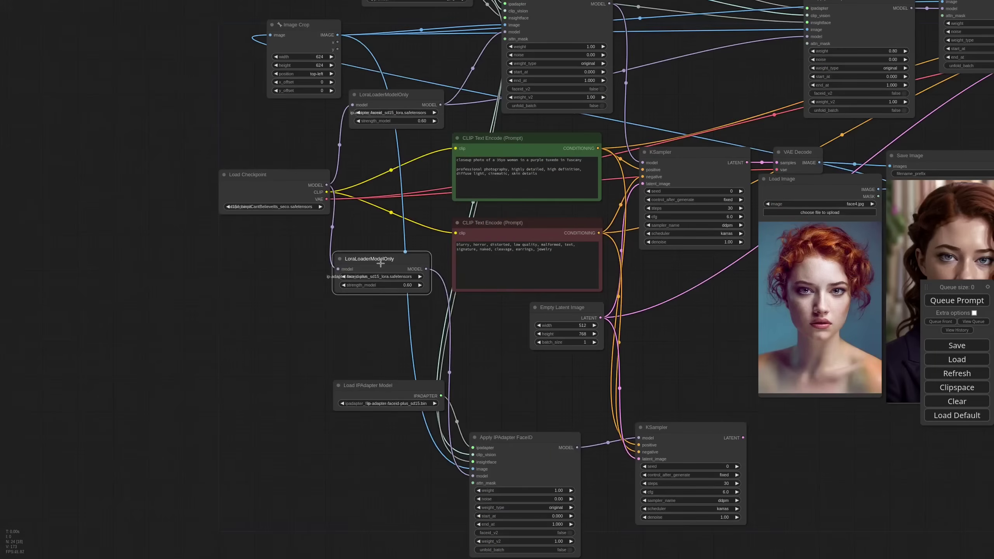
Rearrange the new LoRA loader, IPAdapter loader, Apply IPAdapter FaceID and KSampler nodes into a tidy lower branch
{"action": "left_click_drag", "start_coordinate": [380, 259], "coordinate": [371, 301]}
{"action": "left_click_drag", "start_coordinate": [391, 386], "coordinate": [359, 396]}
{"action": "left_click_drag", "start_coordinate": [496, 394], "coordinate": [482, 343]}
{"action": "scroll", "coordinate": [481, 343], "scroll_direction": "down", "scroll_amount": 5}
{"action": "scroll", "coordinate": [584, 466], "scroll_direction": "up", "scroll_amount": 5}
{"action": "left_click_drag", "start_coordinate": [610, 300], "coordinate": [604, 328]}
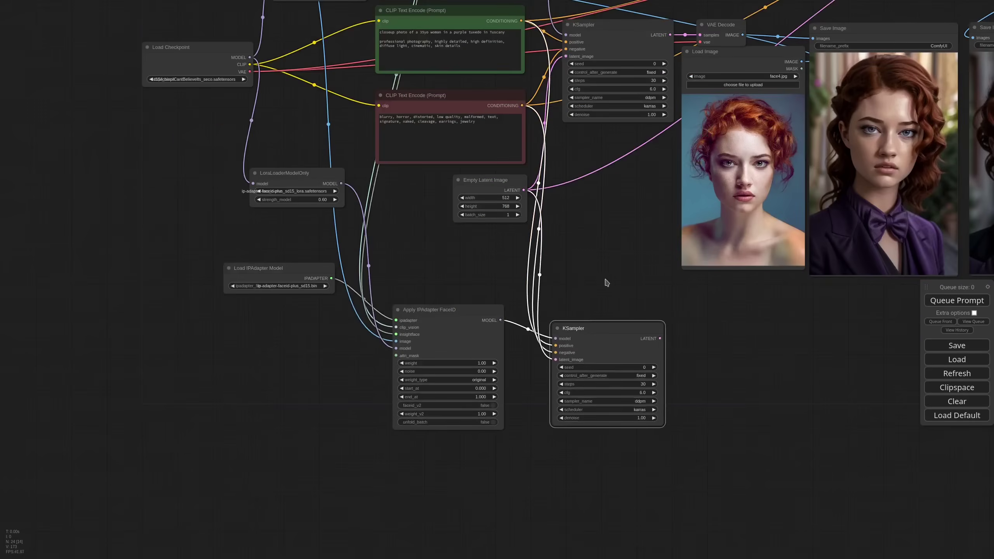
Duplicate VAE Decode and Save Image for the lower branch, connect them to its KSampler and the checkpoint VAE, and queue the prompt
{"action": "scroll", "coordinate": [606, 282], "scroll_direction": "down", "scroll_amount": 2}
{"action": "left_click_drag", "start_coordinate": [605, 282], "coordinate": [456, 300]}
{"action": "left_click", "coordinate": [552, 88]}
{"action": "left_click", "coordinate": [676, 90], "text": "ctrl"}
{"action": "key", "text": "ctrl+c"}
{"action": "key", "text": "ctrl+shift+v"}
{"action": "left_click_drag", "start_coordinate": [593, 343], "coordinate": [554, 353]}
{"action": "left_click_drag", "start_coordinate": [500, 346], "coordinate": [533, 358]}
{"action": "left_click_drag", "start_coordinate": [665, 351], "coordinate": [665, 307]}
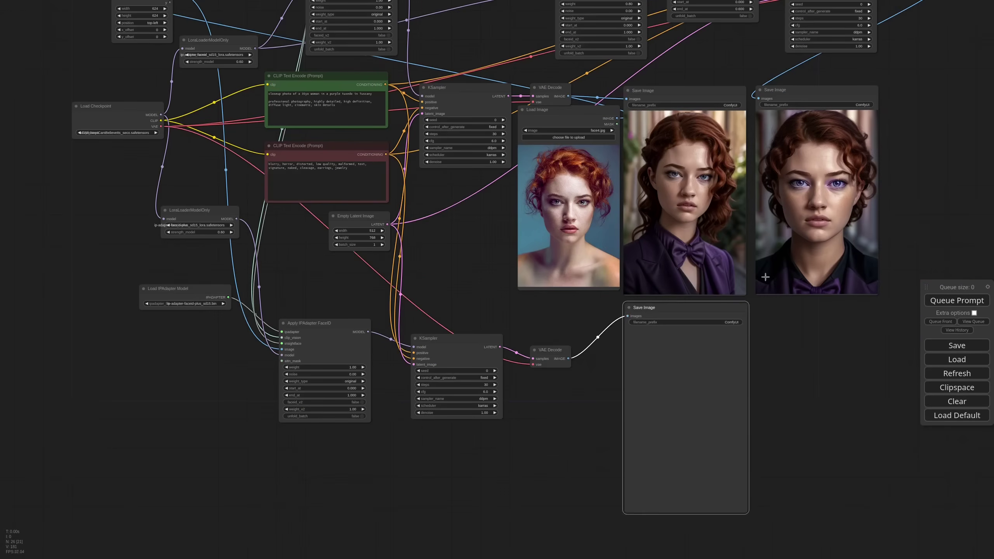
{"action": "left_click", "coordinate": [955, 300]}
Move the lower branch's VAE Decode, KSampler, Apply IPAdapter FaceID and Load IPAdapter Model closer together and inspect the portrait
{"action": "left_click_drag", "start_coordinate": [551, 350], "coordinate": [558, 316]}
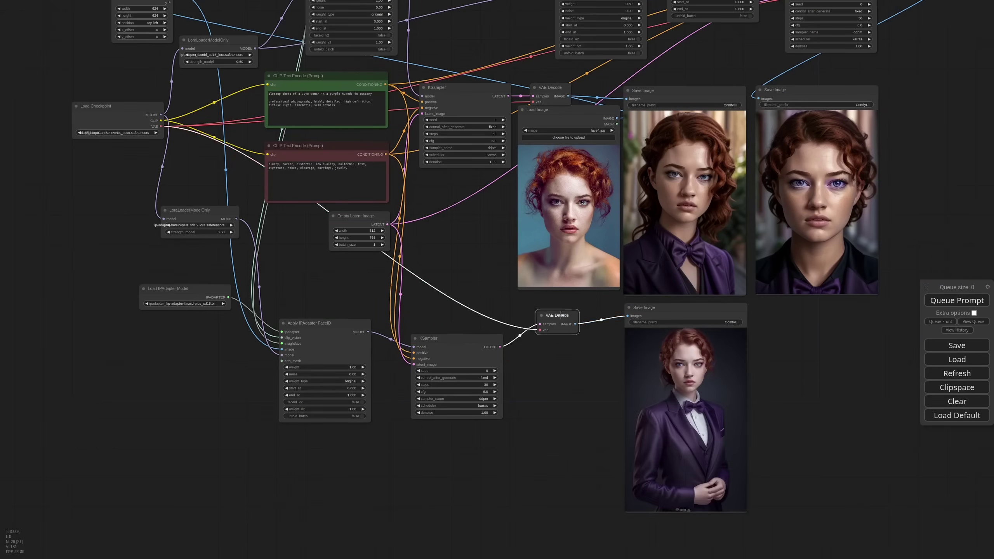
{"action": "left_click_drag", "start_coordinate": [452, 338], "coordinate": [457, 313]}
{"action": "left_click_drag", "start_coordinate": [341, 323], "coordinate": [360, 307]}
{"action": "left_click_drag", "start_coordinate": [192, 289], "coordinate": [241, 285]}
{"action": "scroll", "coordinate": [575, 458], "scroll_direction": "up", "scroll_amount": 5}
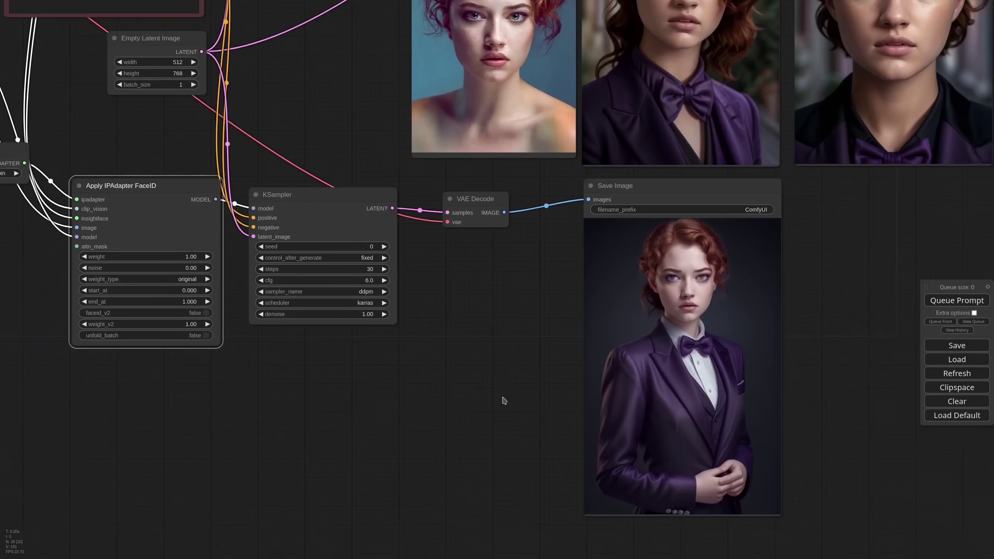
{"action": "scroll", "coordinate": [509, 300], "scroll_direction": "down", "scroll_amount": 3}
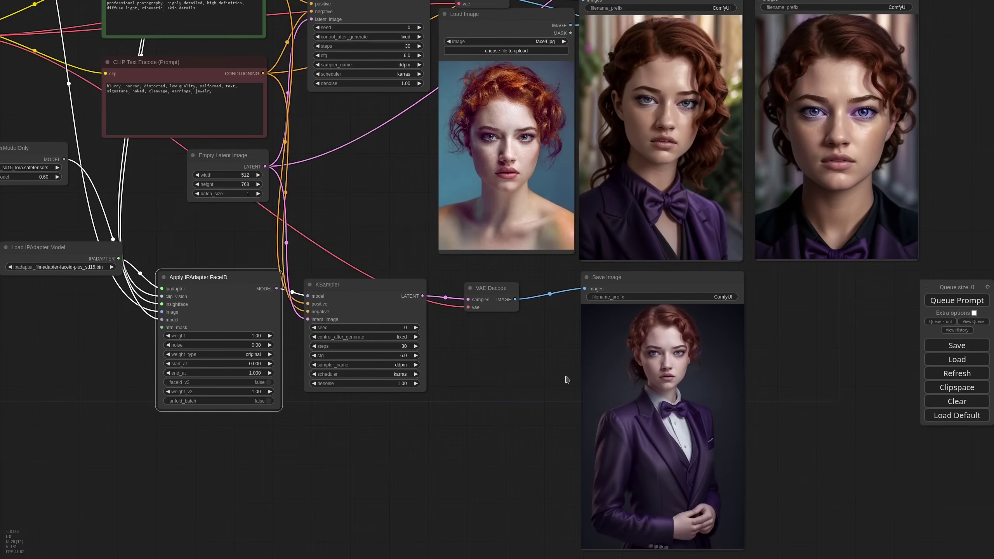
Set the lower Apply IPAdapter FaceID weight to 0.8 and queue the prompt
{"action": "left_click_drag", "start_coordinate": [498, 400], "coordinate": [541, 362]}
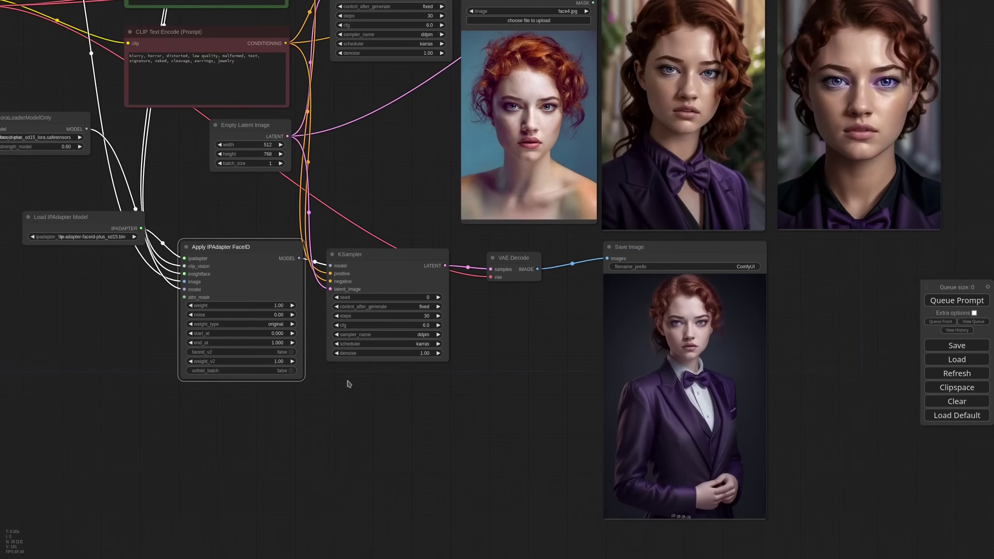
{"action": "scroll", "coordinate": [239, 296], "scroll_direction": "up", "scroll_amount": 1}
{"action": "scroll", "coordinate": [239, 296], "scroll_direction": "up", "scroll_amount": 3}
{"action": "left_click", "coordinate": [298, 309]}
{"action": "type", "text": ".8"}
{"action": "key", "text": "Return"}
{"action": "key", "text": "ctrl+Return"}
{"action": "scroll", "coordinate": [693, 363], "scroll_direction": "down", "scroll_amount": 4}
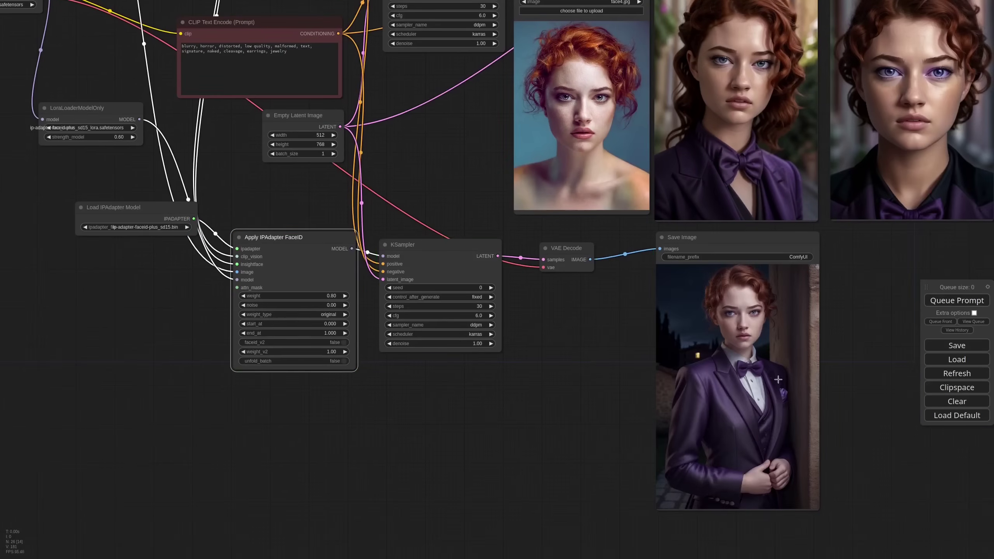
Examine the regenerated FaceID Plus portrait against the reference face and the two earlier portraits
{"action": "scroll", "coordinate": [780, 379], "scroll_direction": "up", "scroll_amount": 4}
{"action": "scroll", "coordinate": [510, 367], "scroll_direction": "down", "scroll_amount": 4}
{"action": "left_click_drag", "start_coordinate": [510, 367], "coordinate": [593, 378]}
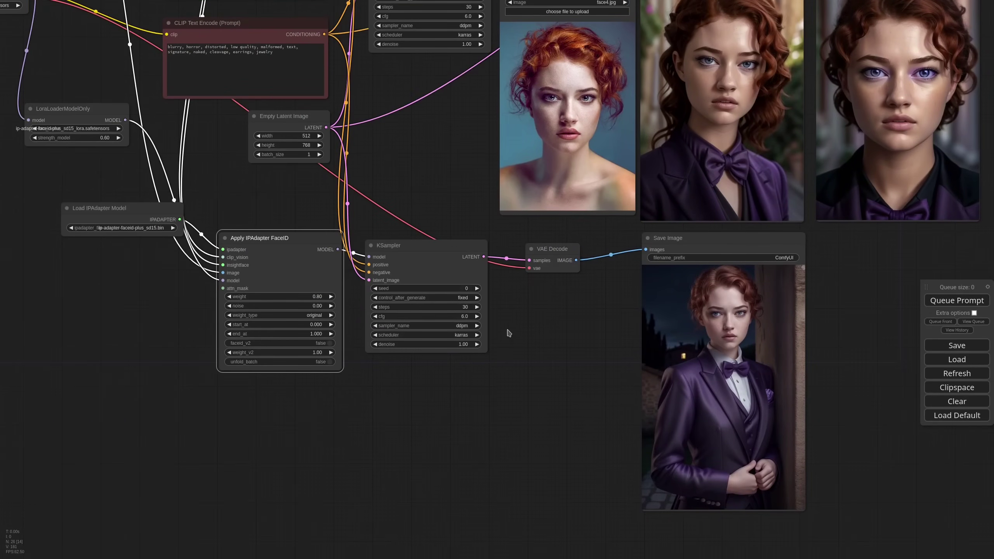
{"action": "left_click_drag", "start_coordinate": [739, 321], "coordinate": [737, 316]}
{"action": "scroll", "coordinate": [769, 355], "scroll_direction": "up", "scroll_amount": 3}
{"action": "scroll", "coordinate": [769, 355], "scroll_direction": "down", "scroll_amount": 2}
{"action": "left_click_drag", "start_coordinate": [582, 245], "coordinate": [559, 283]}
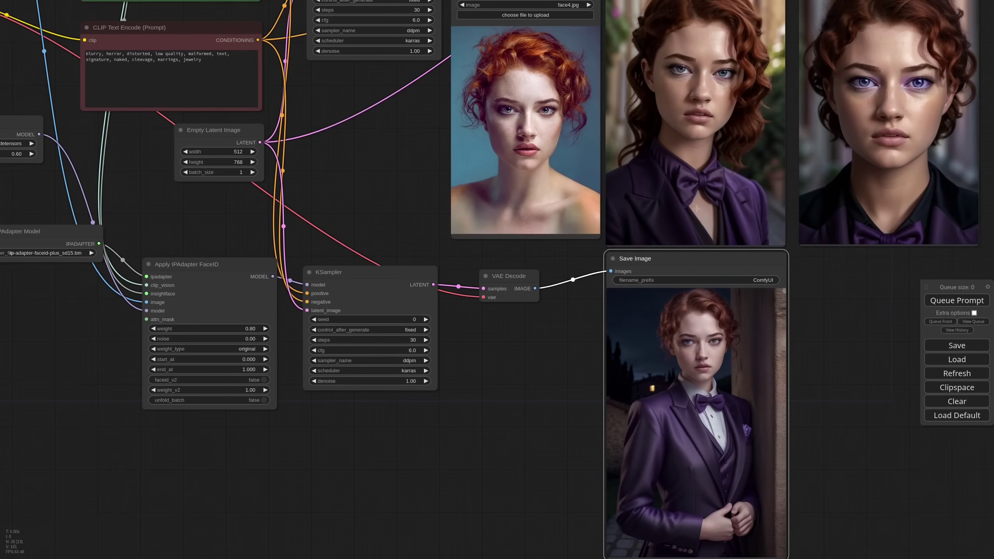
{"action": "scroll", "coordinate": [523, 394], "scroll_direction": "up", "scroll_amount": 2}
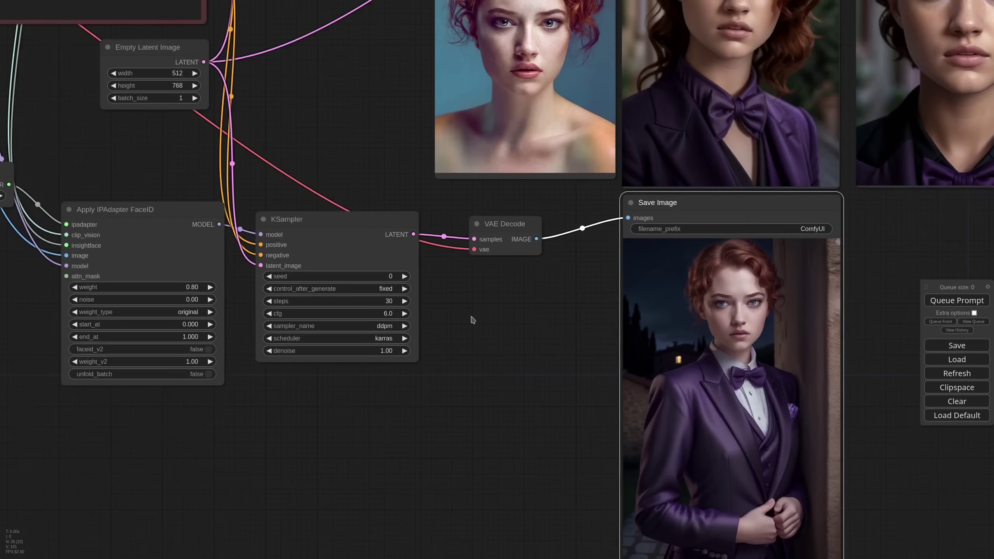
{"action": "left_click_drag", "start_coordinate": [478, 336], "coordinate": [482, 296]}
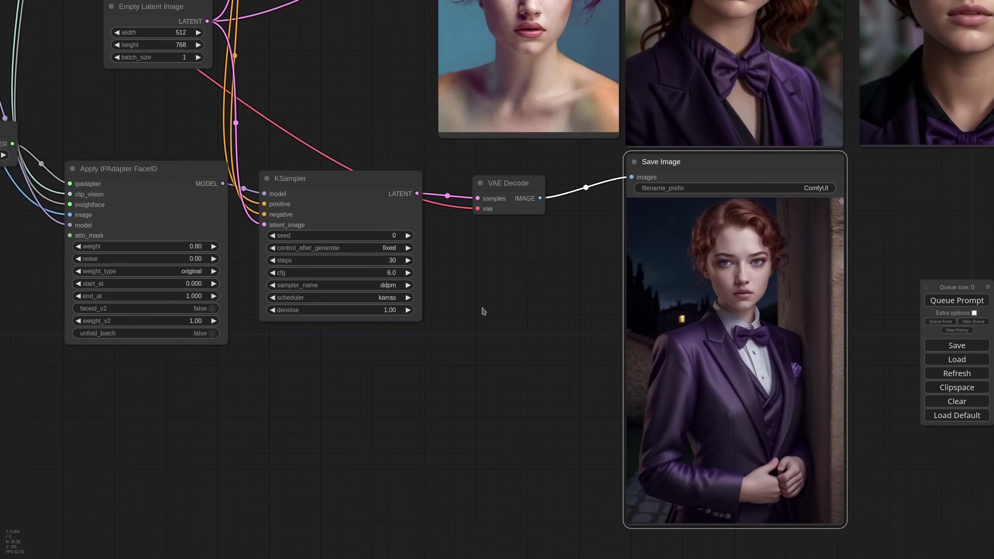
Set the lower KSampler to 25 steps and cfg 8, and regenerate the portrait
{"action": "left_click", "coordinate": [392, 261]}
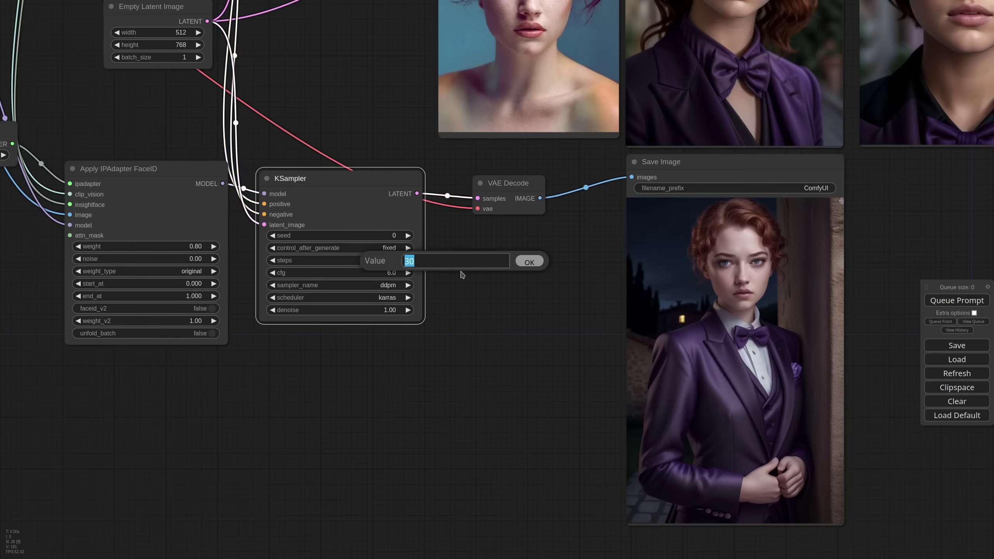
{"action": "type", "text": "25"}
{"action": "key", "text": "Return"}
{"action": "left_click", "coordinate": [388, 272]}
{"action": "type", "text": "8"}
{"action": "key", "text": "Return"}
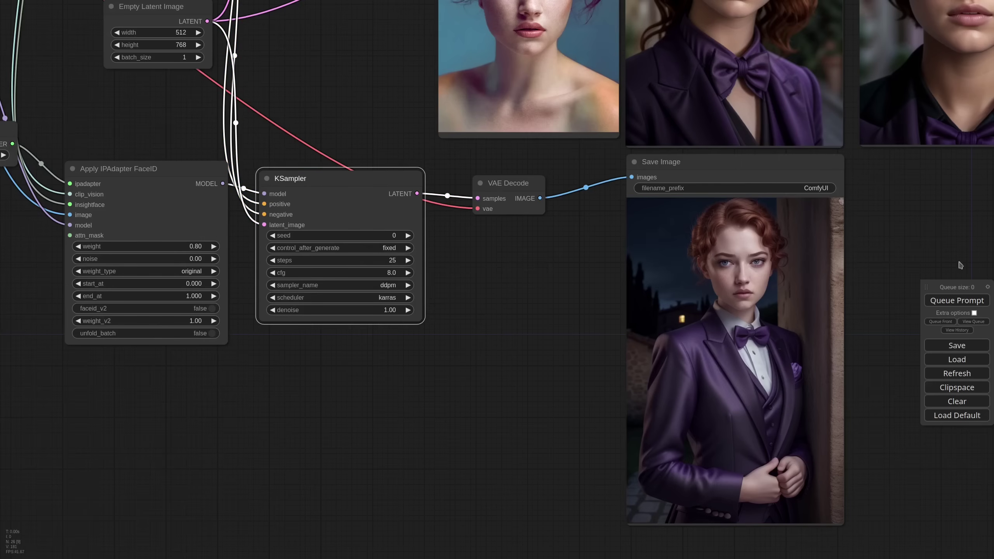
{"action": "left_click", "coordinate": [956, 300]}
{"action": "scroll", "coordinate": [511, 275], "scroll_direction": "down", "scroll_amount": 2}
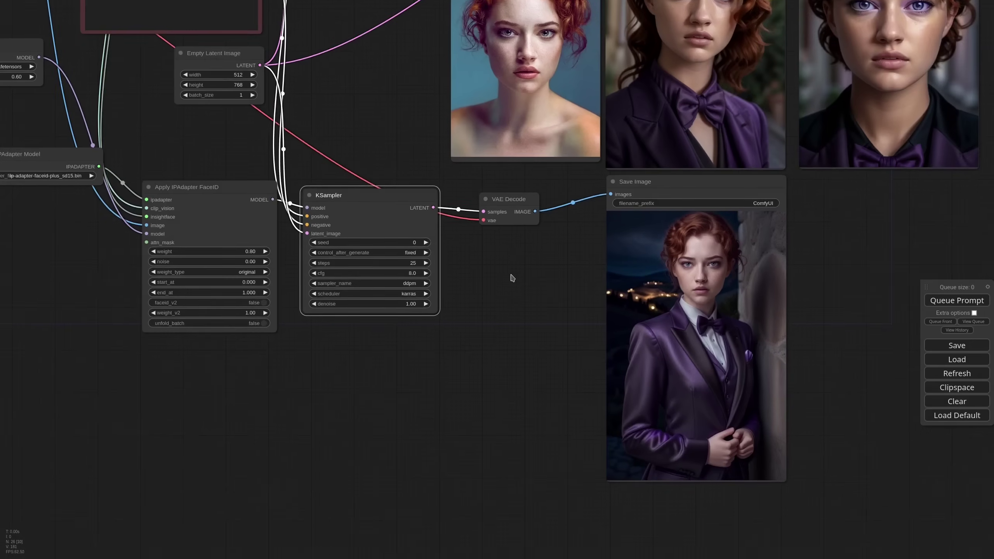
Duplicate the FaceID Plus Load IPAdapter Model, Apply IPAdapter FaceID and KSampler with input connections kept, placing the copies directly below the originals
{"action": "left_click_drag", "start_coordinate": [510, 272], "coordinate": [515, 363]}
{"action": "scroll", "coordinate": [512, 302], "scroll_direction": "down", "scroll_amount": 2}
{"action": "scroll", "coordinate": [514, 363], "scroll_direction": "down", "scroll_amount": 2}
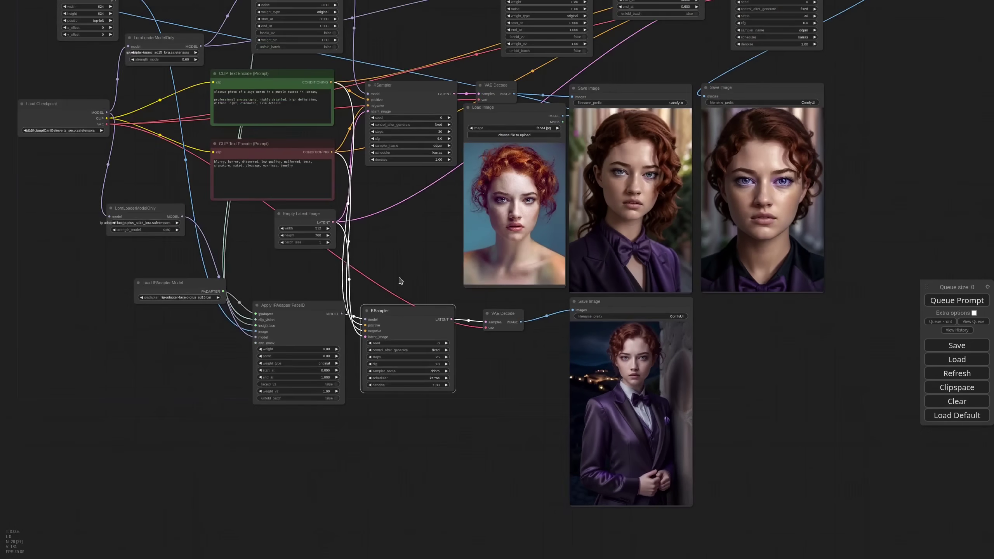
{"action": "scroll", "coordinate": [408, 225], "scroll_direction": "down", "scroll_amount": 1}
{"action": "left_click_drag", "start_coordinate": [408, 225], "coordinate": [473, 224]}
{"action": "left_click", "coordinate": [376, 313]}
{"action": "left_click", "coordinate": [254, 278]}
{"action": "left_click", "coordinate": [376, 298], "text": "shift"}
{"action": "left_click", "coordinate": [470, 304], "text": "shift"}
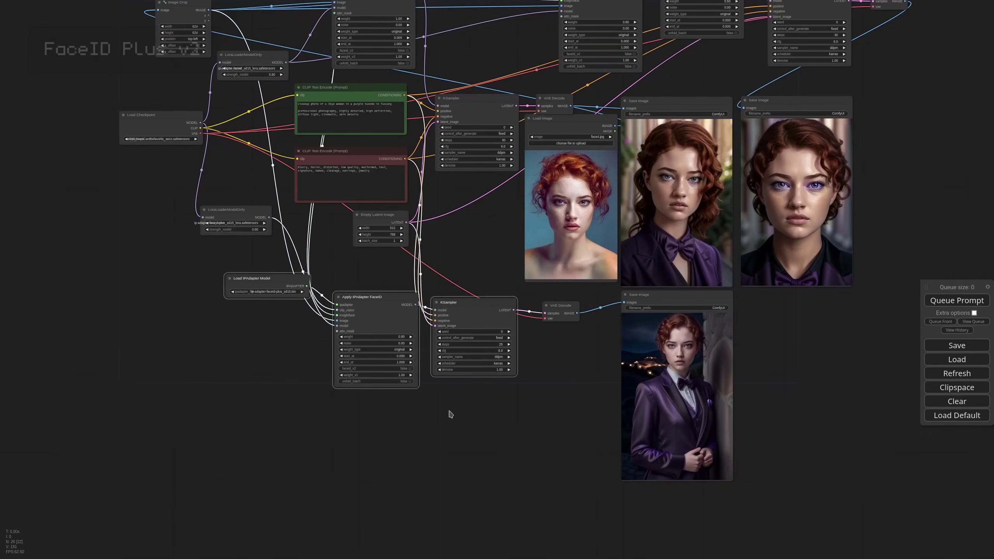
{"action": "key", "text": "ctrl+c"}
{"action": "left_click_drag", "start_coordinate": [486, 451], "coordinate": [395, 326]}
{"action": "key", "text": "ctrl+shift+v"}
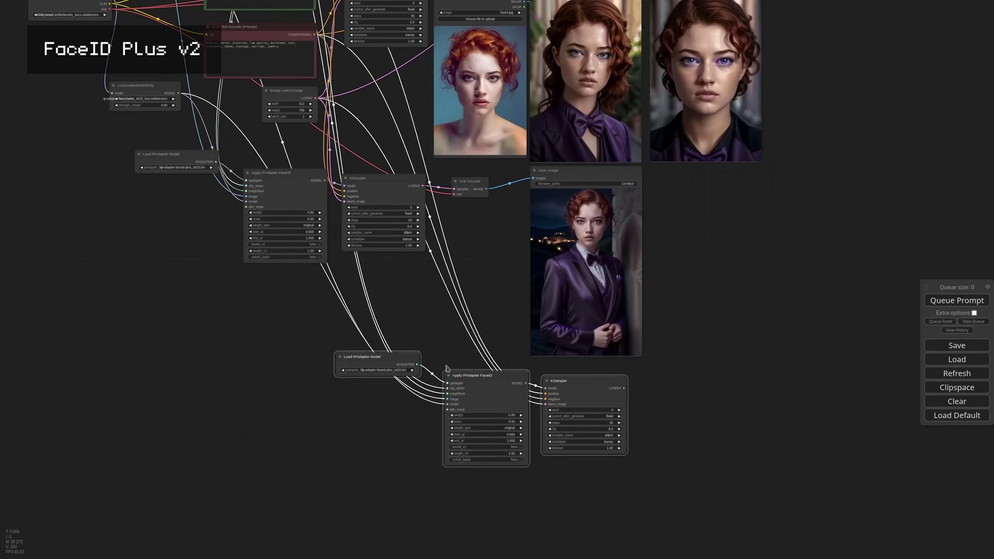
{"action": "left_click_drag", "start_coordinate": [492, 371], "coordinate": [289, 286]}
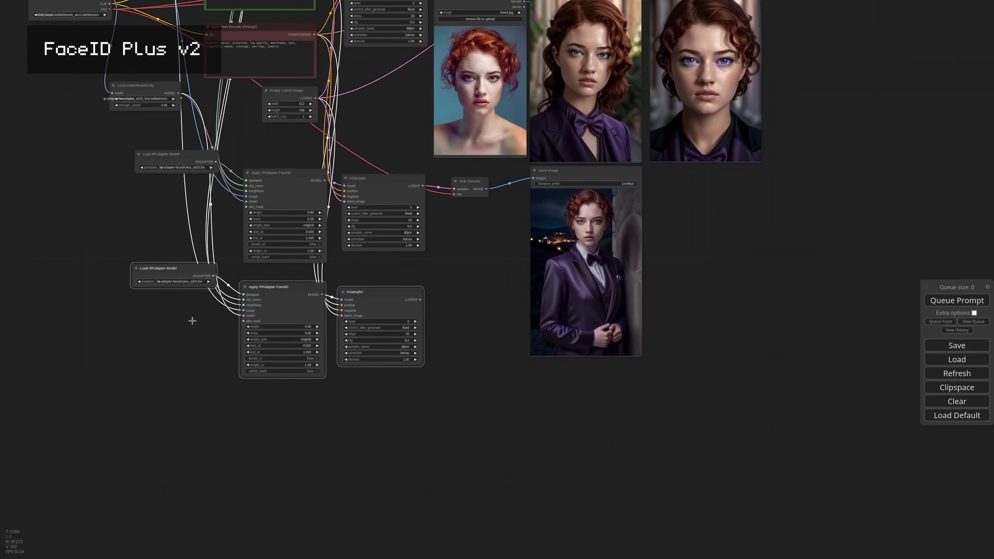
Switch the newly duplicated Load IPAdapter Model to ip-adapter-faceid-plusv2_sd15.bin
{"action": "scroll", "coordinate": [146, 305], "scroll_direction": "up", "scroll_amount": 8}
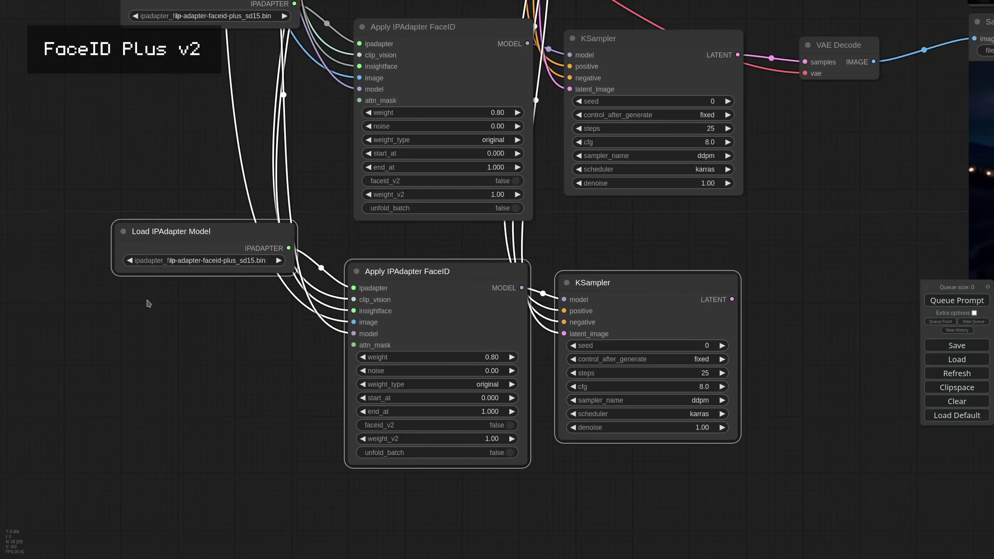
{"action": "left_click", "coordinate": [228, 263]}
{"action": "left_click", "coordinate": [227, 264]}
{"action": "scroll", "coordinate": [219, 264], "scroll_direction": "down", "scroll_amount": 9}
Duplicate the LoRA loader for the bottom branch, wire it from the checkpoint to Apply IPAdapter FaceID, and select ip-adapter-faceid-plusv2_sd15_lora.safetensors
{"action": "left_click_drag", "start_coordinate": [138, 249], "coordinate": [310, 274]}
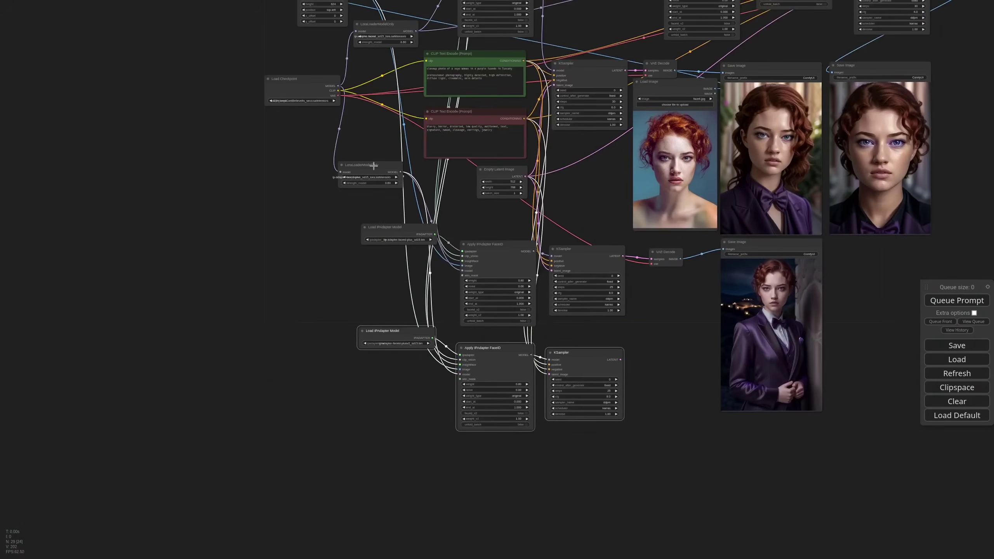
{"action": "left_click_drag", "start_coordinate": [373, 166], "coordinate": [376, 282], "text": "alt"}
{"action": "left_click_drag", "start_coordinate": [338, 86], "coordinate": [501, 448]}
{"action": "scroll", "coordinate": [423, 308], "scroll_direction": "up", "scroll_amount": 8}
{"action": "scroll", "coordinate": [355, 297], "scroll_direction": "up", "scroll_amount": 5}
{"action": "left_click", "coordinate": [306, 267]}
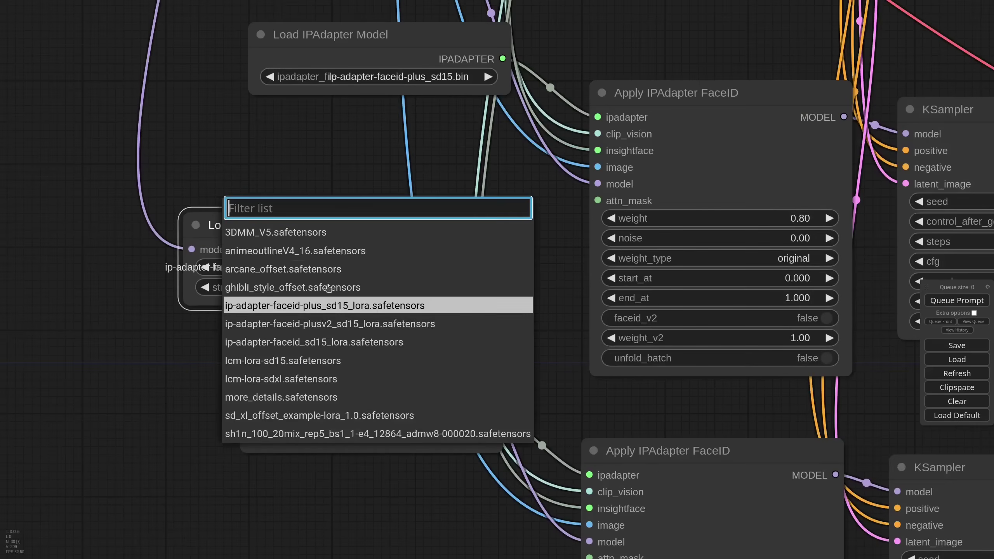
{"action": "left_click", "coordinate": [329, 324]}
{"action": "scroll", "coordinate": [215, 338], "scroll_direction": "down", "scroll_amount": 8}
Reposition the Plus v2 branch's loader and Apply IPAdapter FaceID nodes and enable faceid_v2
{"action": "left_click_drag", "start_coordinate": [310, 366], "coordinate": [272, 375]}
{"action": "left_click_drag", "start_coordinate": [329, 471], "coordinate": [284, 421]}
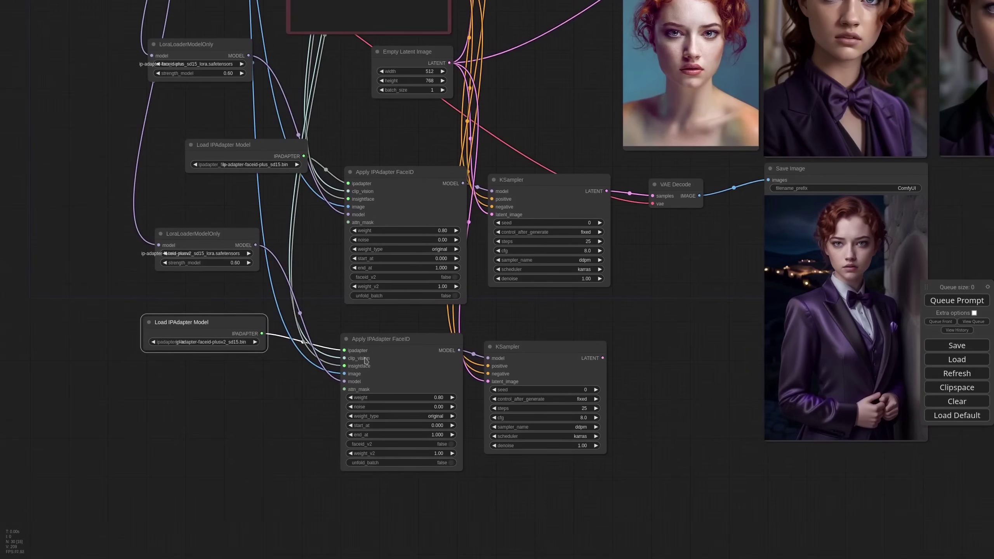
{"action": "left_click_drag", "start_coordinate": [364, 361], "coordinate": [356, 363]}
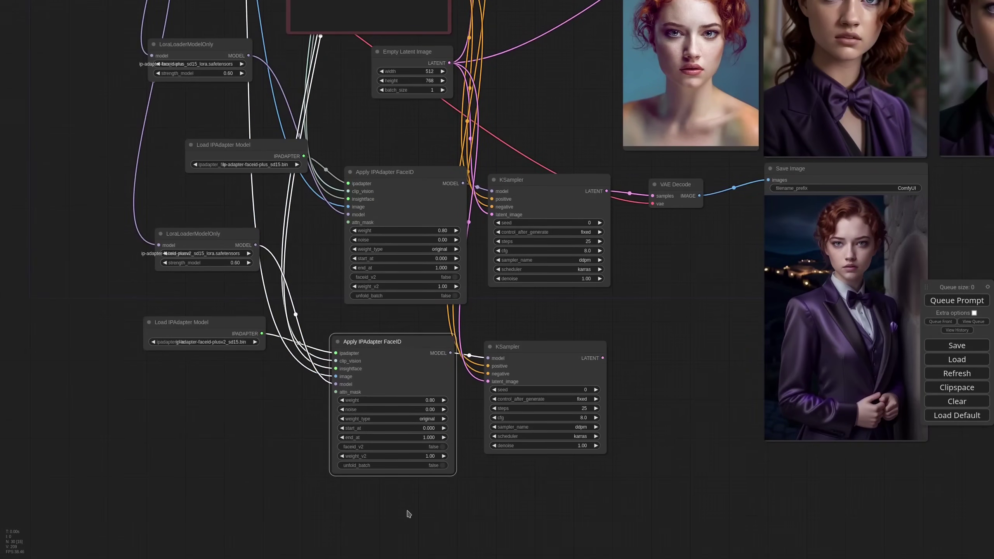
{"action": "scroll", "coordinate": [408, 513], "scroll_direction": "up", "scroll_amount": 5}
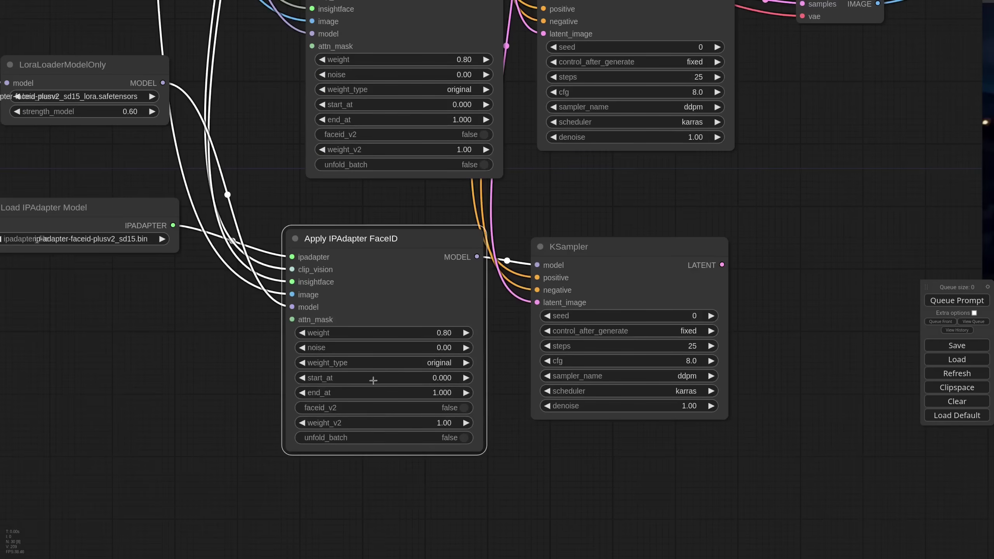
{"action": "left_click", "coordinate": [459, 410]}
{"action": "scroll", "coordinate": [619, 449], "scroll_direction": "down", "scroll_amount": 5}
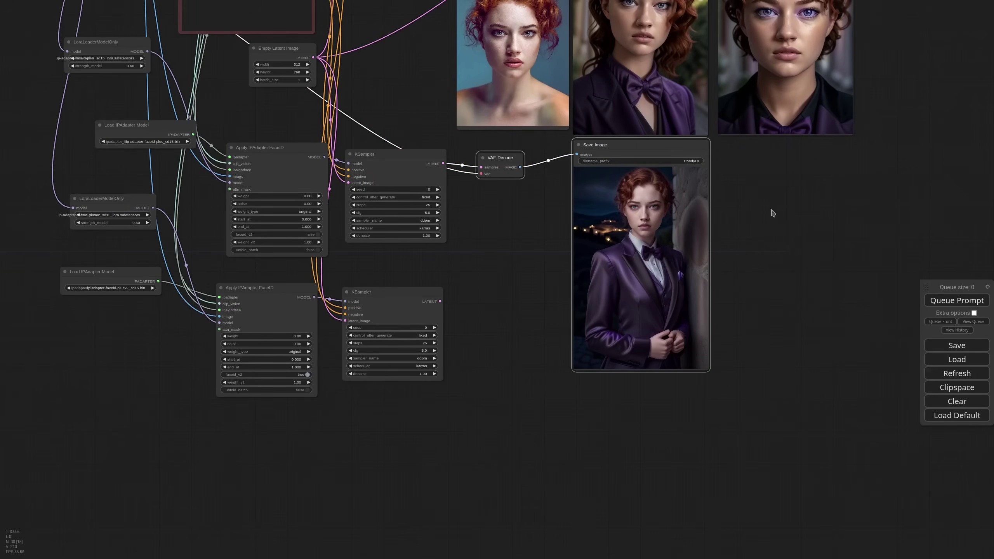
Add copies of VAE Decode and Save Image to the Plus v2 branch, connect its KSampler and the checkpoint VAE, and queue the prompt
{"action": "key", "text": "ctrl+v"}
{"action": "left_click_drag", "start_coordinate": [796, 222], "coordinate": [648, 161]}
{"action": "left_click_drag", "start_coordinate": [648, 162], "coordinate": [612, 416]}
{"action": "left_click_drag", "start_coordinate": [440, 302], "coordinate": [594, 423]}
{"action": "scroll", "coordinate": [486, 299], "scroll_direction": "down", "scroll_amount": 3}
{"action": "left_click_drag", "start_coordinate": [169, 37], "coordinate": [503, 306]}
{"action": "left_click", "coordinate": [956, 301]}
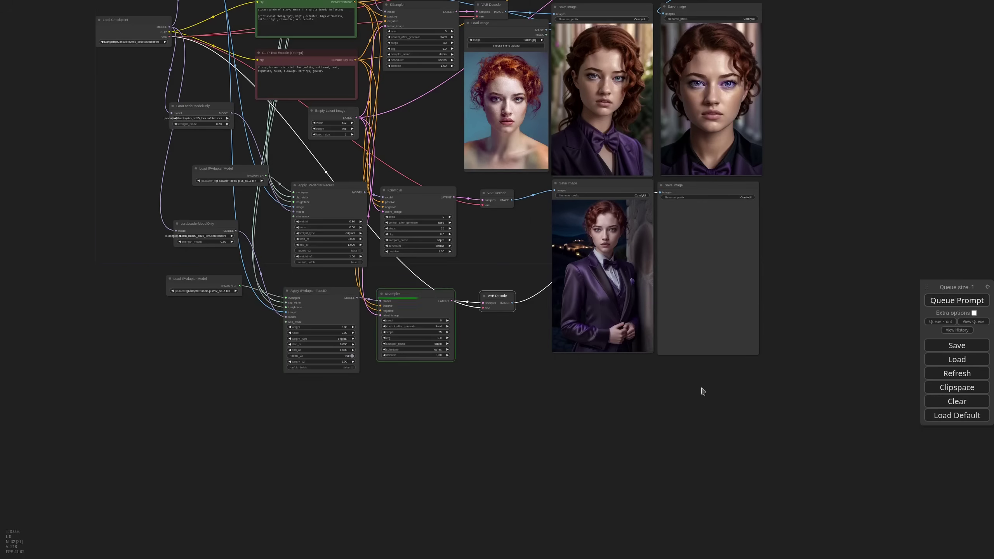
Compare the Plus v2 portrait with the reference face and the other three branches' outputs
{"action": "left_click_drag", "start_coordinate": [703, 391], "coordinate": [780, 442]}
{"action": "scroll", "coordinate": [852, 233], "scroll_direction": "up", "scroll_amount": 4}
{"action": "left_click_drag", "start_coordinate": [852, 233], "coordinate": [927, 180]}
{"action": "left_click_drag", "start_coordinate": [551, 249], "coordinate": [516, 366]}
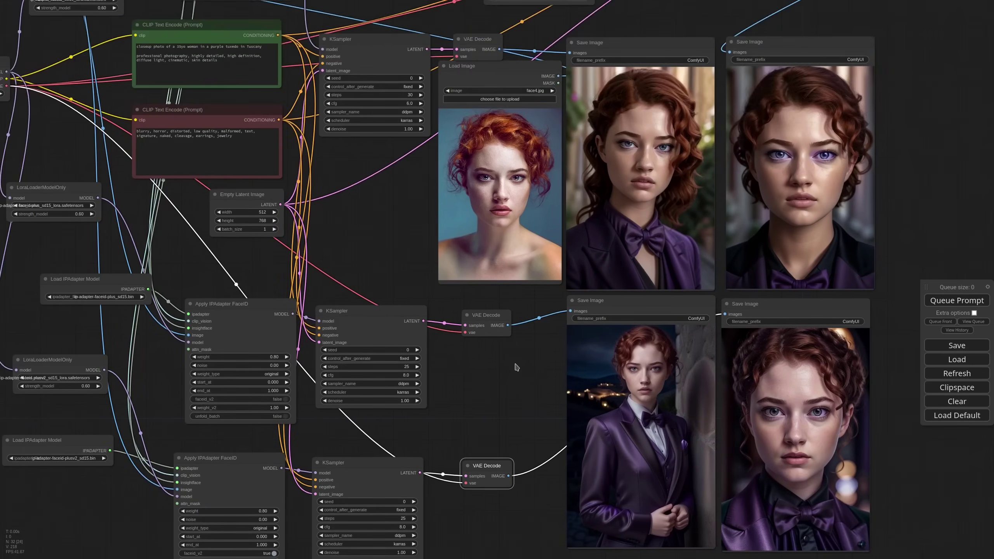
{"action": "scroll", "coordinate": [516, 367], "scroll_direction": "down", "scroll_amount": 1}
{"action": "left_click_drag", "start_coordinate": [762, 310], "coordinate": [762, 306]}
{"action": "left_click_drag", "start_coordinate": [755, 74], "coordinate": [753, 74]}
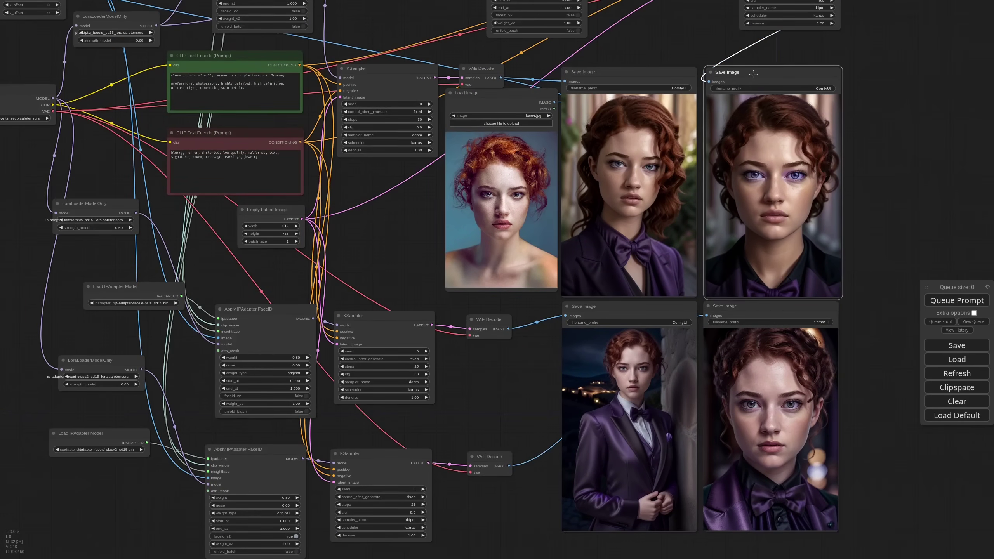
{"action": "scroll", "coordinate": [697, 42], "scroll_direction": "down", "scroll_amount": 2}
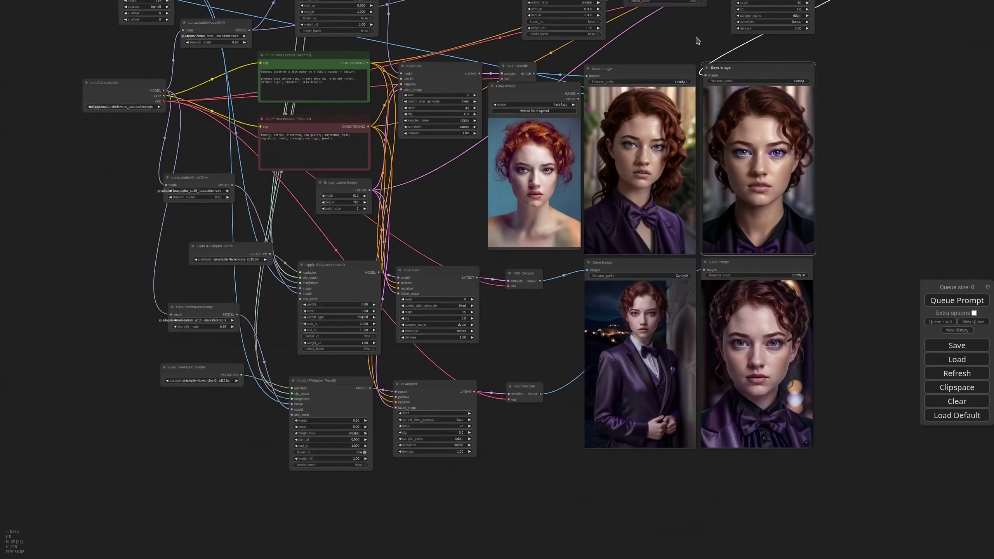
{"action": "left_click_drag", "start_coordinate": [697, 41], "coordinate": [713, 162]}
{"action": "scroll", "coordinate": [592, 28], "scroll_direction": "up", "scroll_amount": 3}
{"action": "scroll", "coordinate": [603, 76], "scroll_direction": "down", "scroll_amount": 2}
{"action": "scroll", "coordinate": [603, 76], "scroll_direction": "up", "scroll_amount": 3}
{"action": "scroll", "coordinate": [604, 76], "scroll_direction": "down", "scroll_amount": 3}
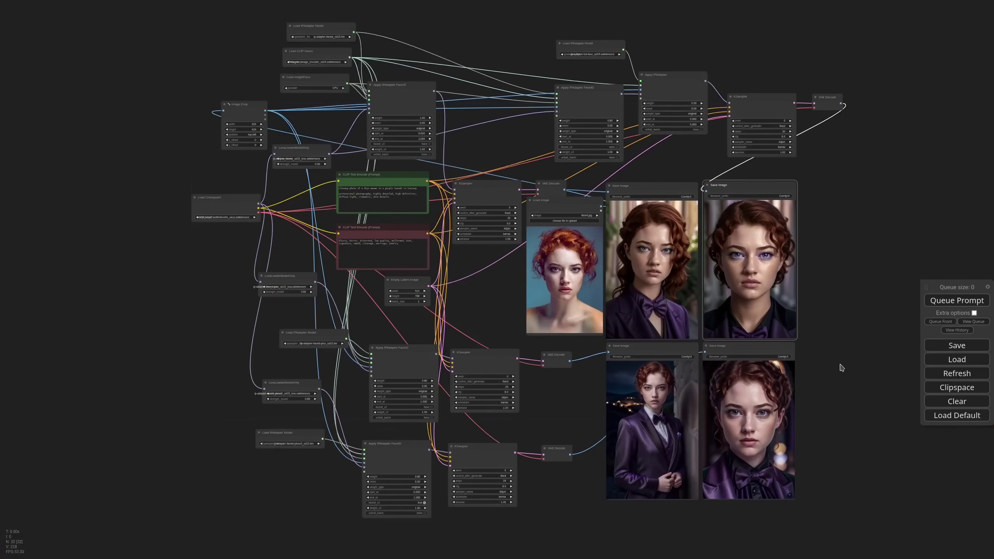
{"action": "left_click_drag", "start_coordinate": [570, 462], "coordinate": [616, 480]}
{"action": "left_click_drag", "start_coordinate": [797, 151], "coordinate": [796, 152]}
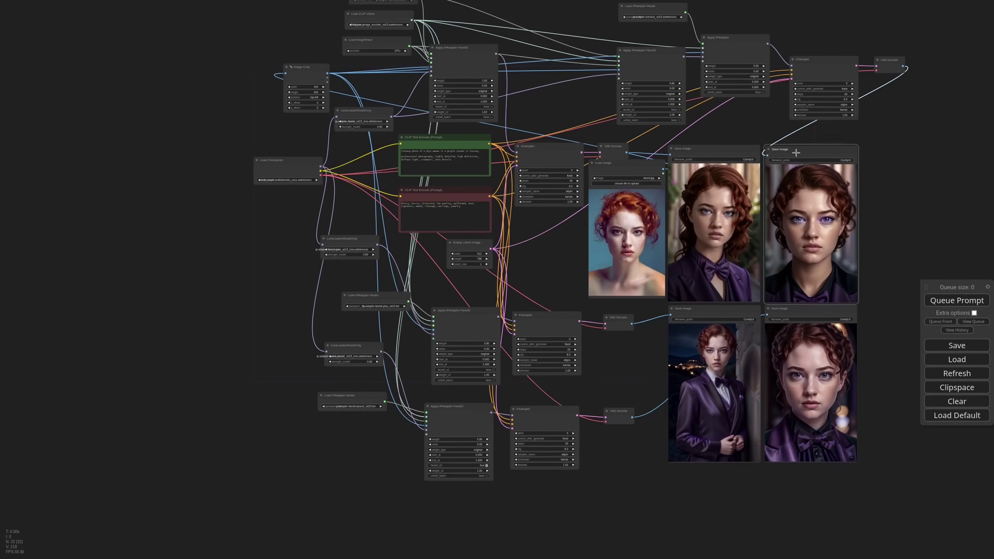
Set weight_v2 to 0.60 on the Plus v2 branch's Apply IPAdapter FaceID node
{"action": "scroll", "coordinate": [584, 433], "scroll_direction": "up", "scroll_amount": 5}
{"action": "left_click", "coordinate": [328, 194]}
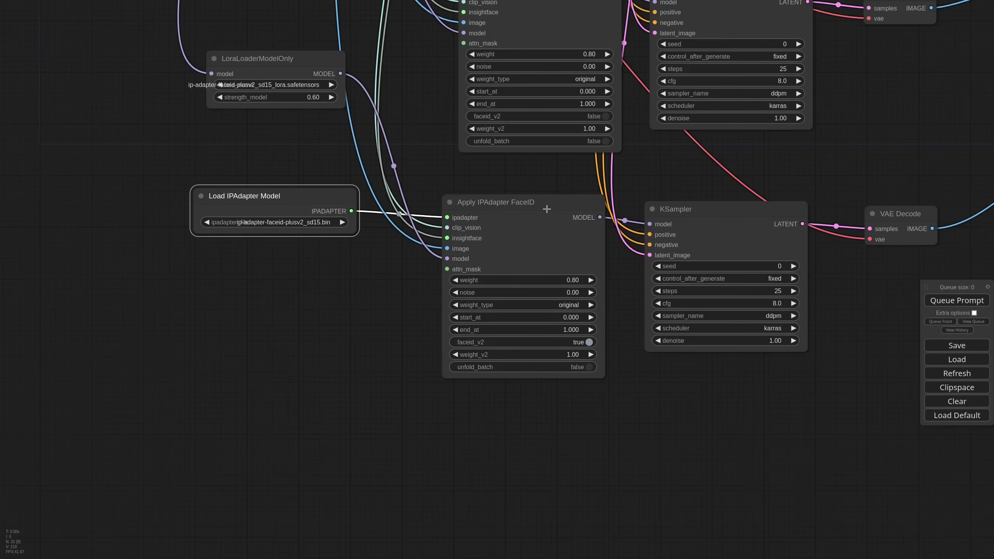
{"action": "left_click_drag", "start_coordinate": [692, 393], "coordinate": [546, 402]}
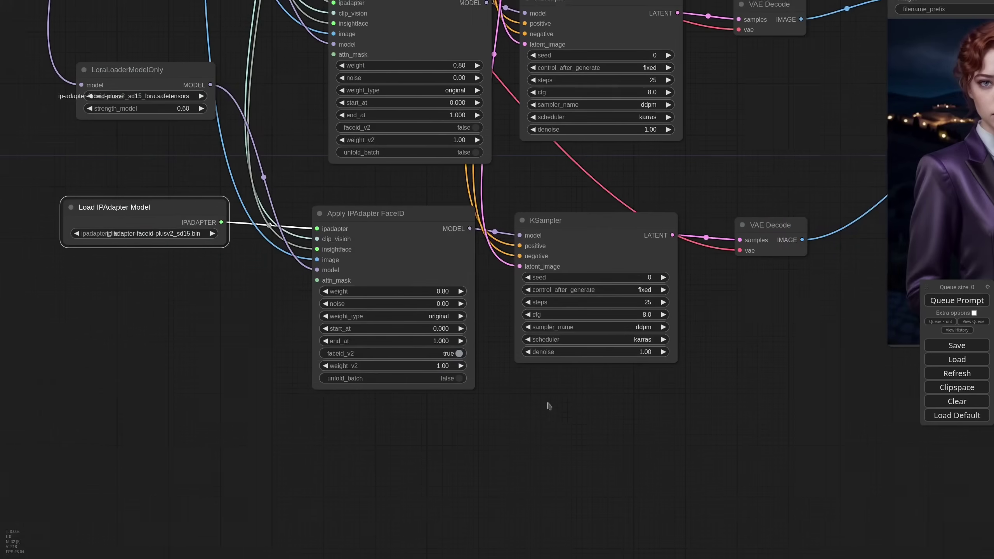
{"action": "scroll", "coordinate": [564, 404], "scroll_direction": "down", "scroll_amount": 1}
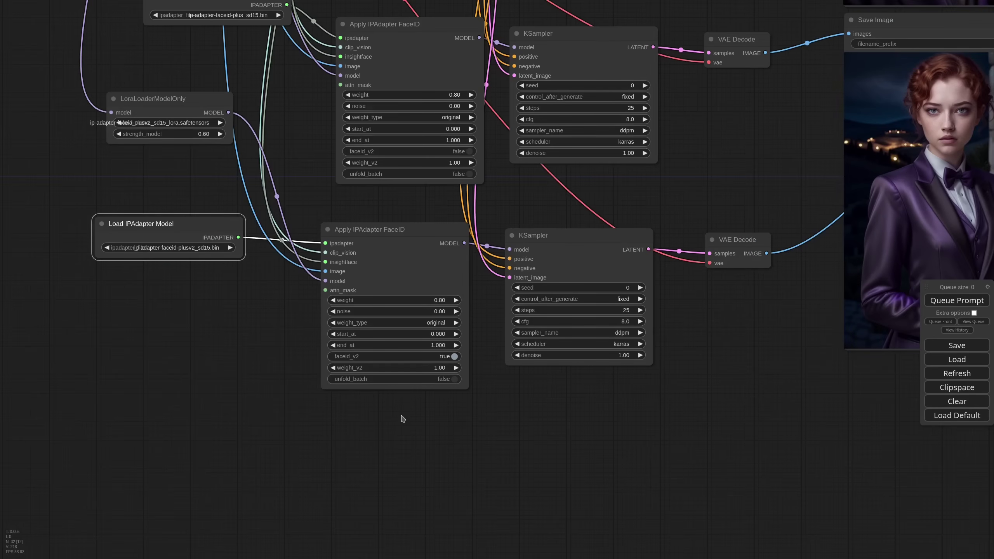
{"action": "scroll", "coordinate": [403, 418], "scroll_direction": "up", "scroll_amount": 6}
{"action": "left_click", "coordinate": [467, 330]}
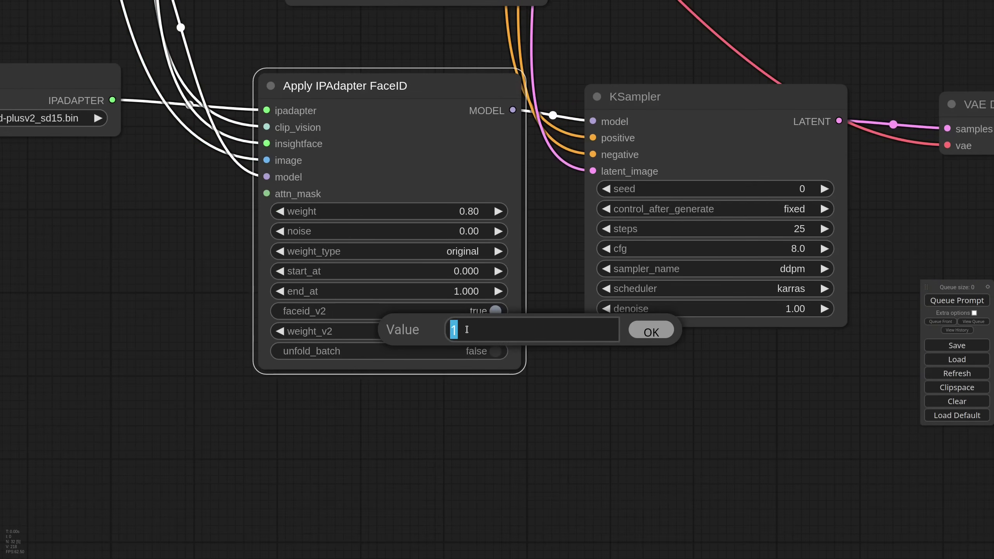
{"action": "type", "text": "0.6"}
{"action": "key", "text": "Return"}
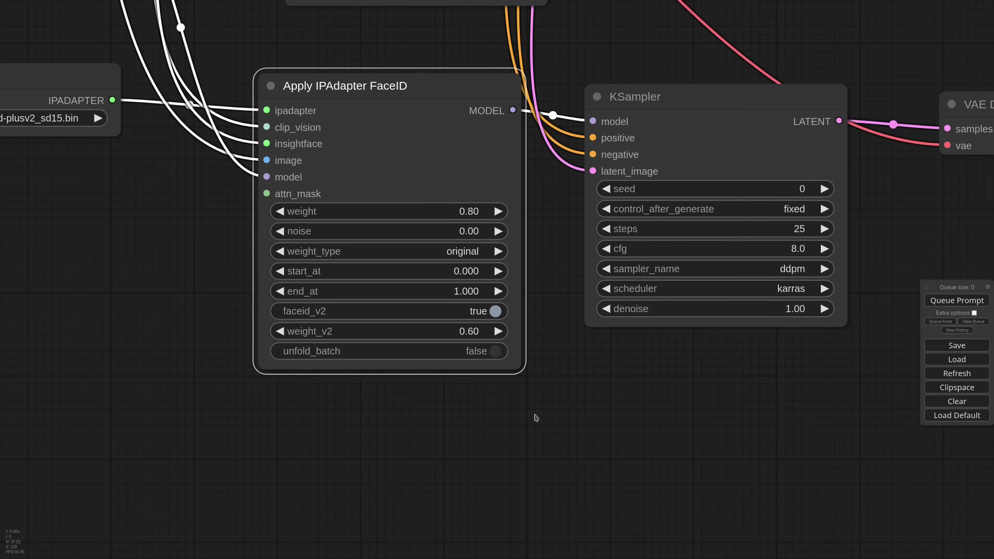
Set the Plus v2 Apply IPAdapter FaceID weight to 1.00 and queue the prompt
{"action": "left_click", "coordinate": [471, 211]}
{"action": "type", "text": "1"}
{"action": "key", "text": "Return"}
{"action": "scroll", "coordinate": [761, 409], "scroll_direction": "down", "scroll_amount": 5}
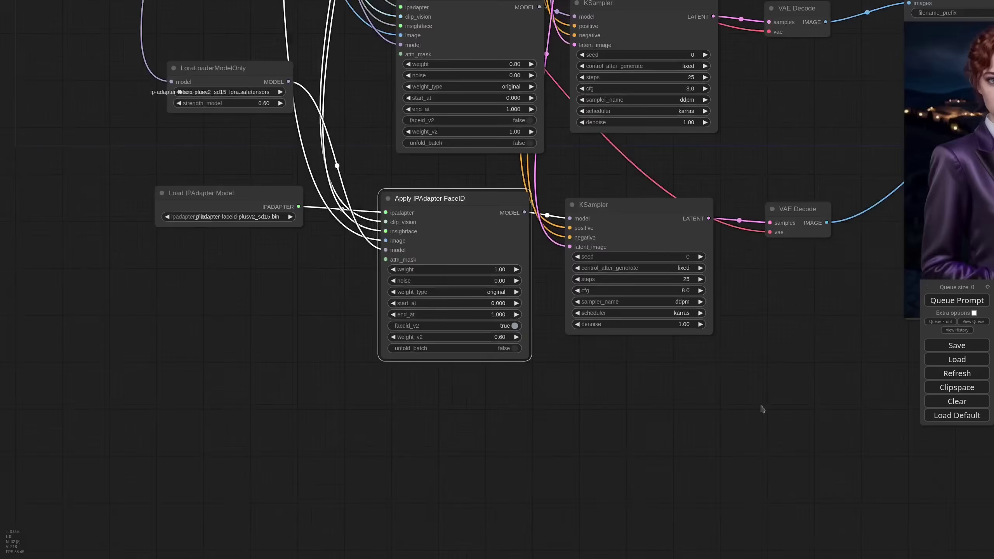
{"action": "left_click", "coordinate": [950, 303]}
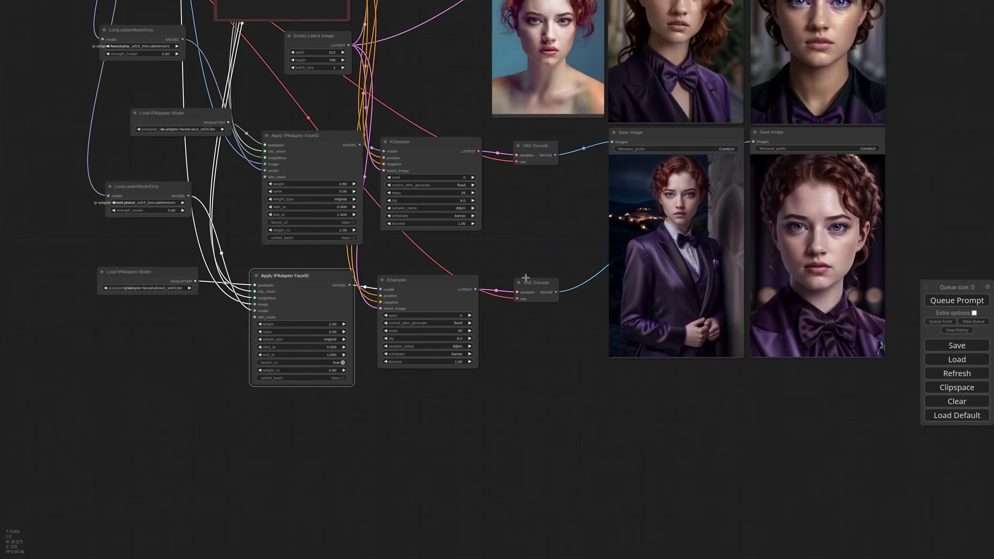
Review the regenerated Plus v2 portrait alongside the reference image and the other generated portraits
{"action": "scroll", "coordinate": [526, 228], "scroll_direction": "down", "scroll_amount": 1}
{"action": "left_click_drag", "start_coordinate": [526, 228], "coordinate": [510, 413]}
{"action": "scroll", "coordinate": [562, 345], "scroll_direction": "down", "scroll_amount": 4}
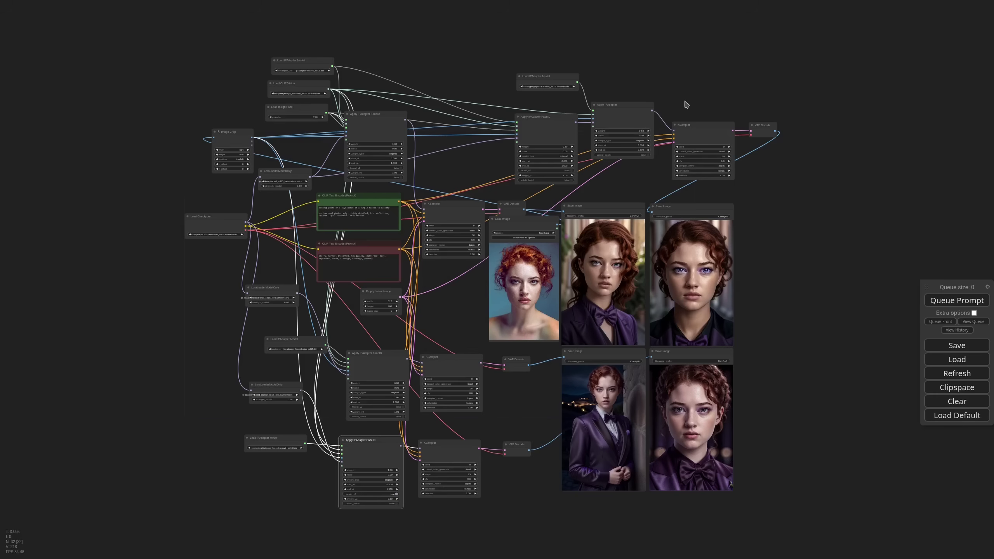
{"action": "scroll", "coordinate": [686, 104], "scroll_direction": "up", "scroll_amount": 10}
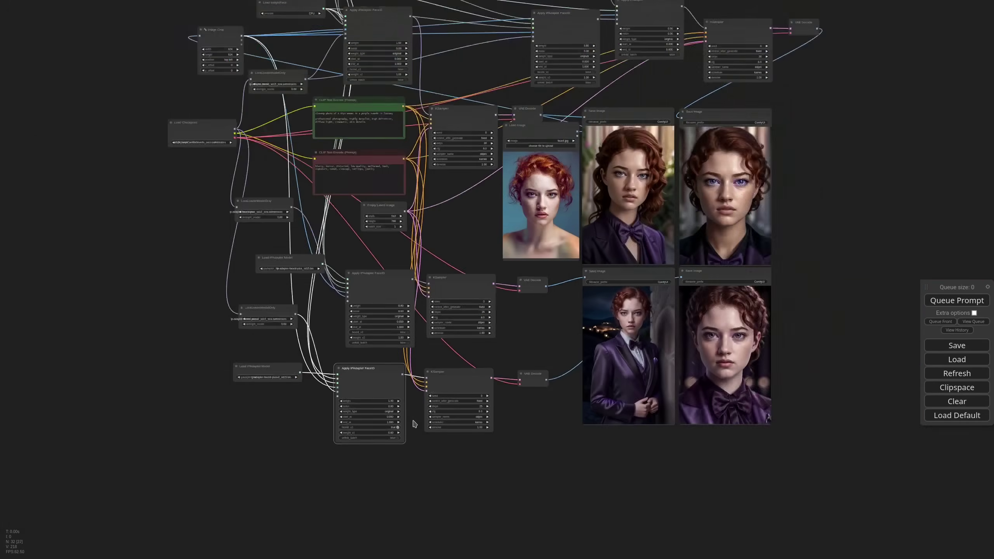
{"action": "scroll", "coordinate": [415, 424], "scroll_direction": "down", "scroll_amount": 1}
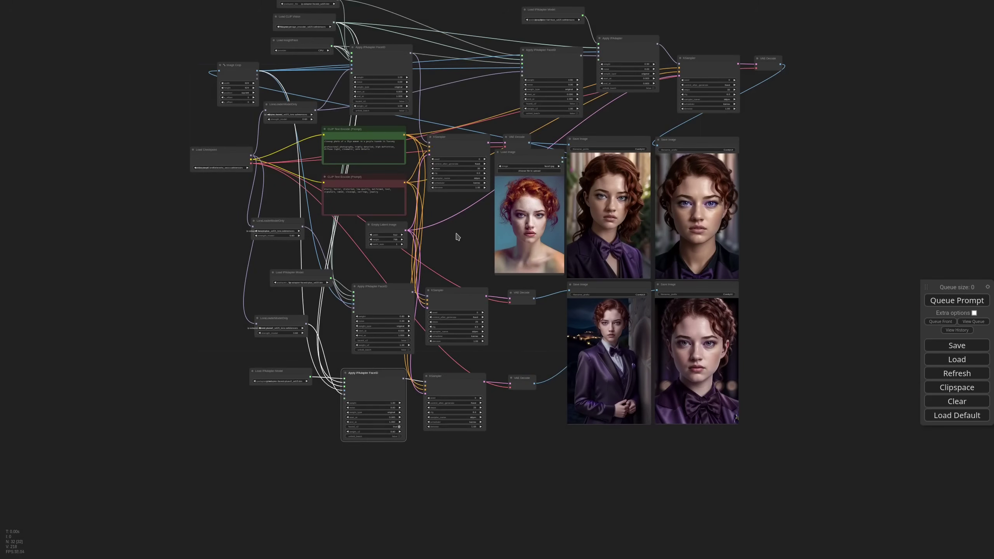
Insert "blond" before "woman" in the positive prompt with increased emphasis and queue the prompt
{"action": "scroll", "coordinate": [335, 116], "scroll_direction": "up", "scroll_amount": 12}
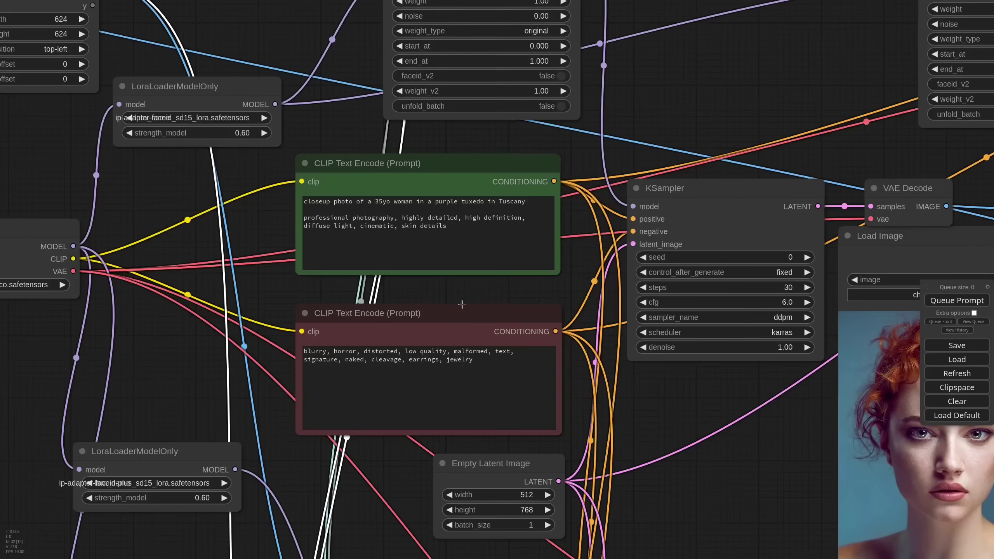
{"action": "scroll", "coordinate": [600, 351], "scroll_direction": "down", "scroll_amount": 5}
{"action": "scroll", "coordinate": [391, 289], "scroll_direction": "up", "scroll_amount": 6}
{"action": "left_click", "coordinate": [470, 259]}
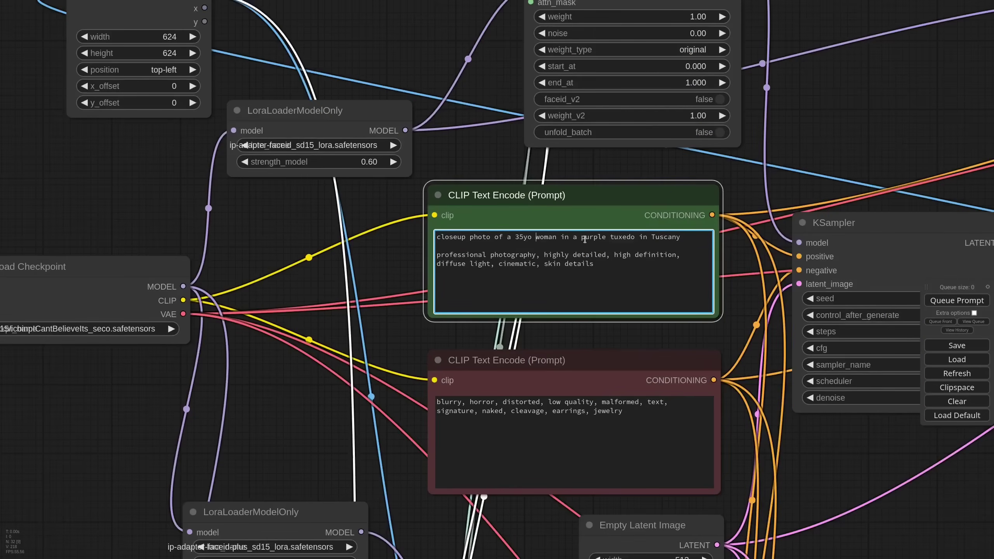
{"action": "type", "text": "blond"}
{"action": "double_click", "coordinate": [541, 237]}
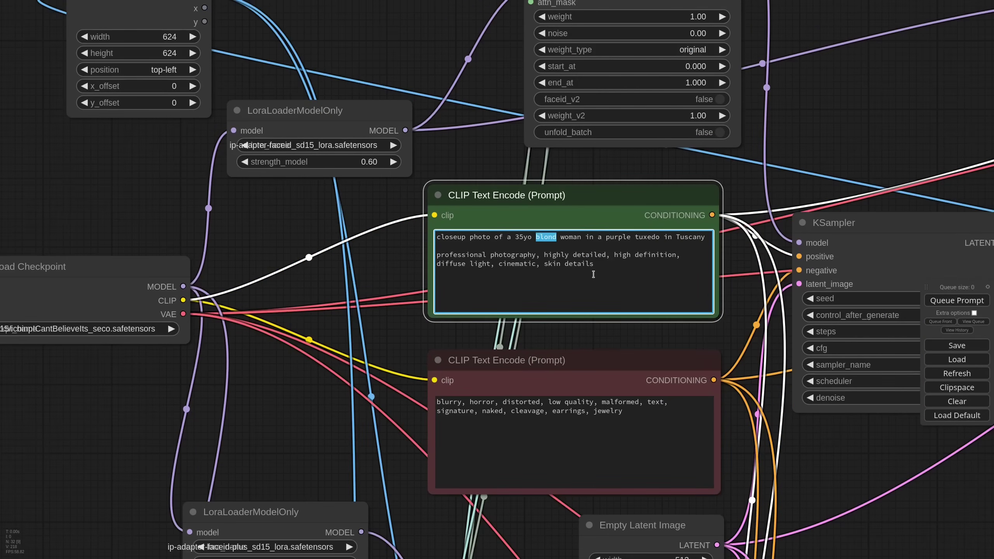
{"action": "key", "text": "ctrl+Up"}
{"action": "key", "text": "ctrl+Up"}
{"action": "key", "text": "ctrl+Up"}
{"action": "scroll", "coordinate": [411, 285], "scroll_direction": "down", "scroll_amount": 13}
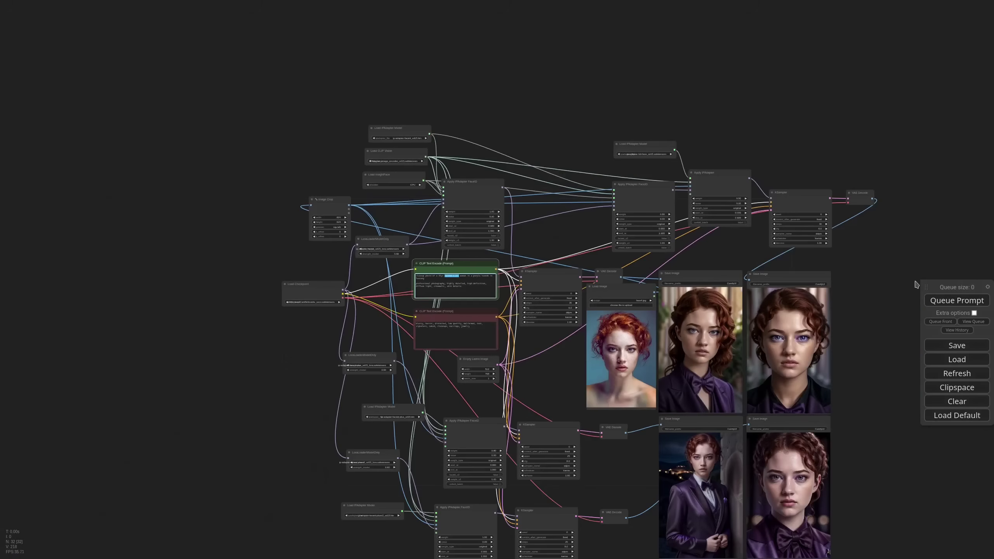
{"action": "left_click", "coordinate": [939, 301]}
{"action": "left_click_drag", "start_coordinate": [858, 352], "coordinate": [770, 279]}
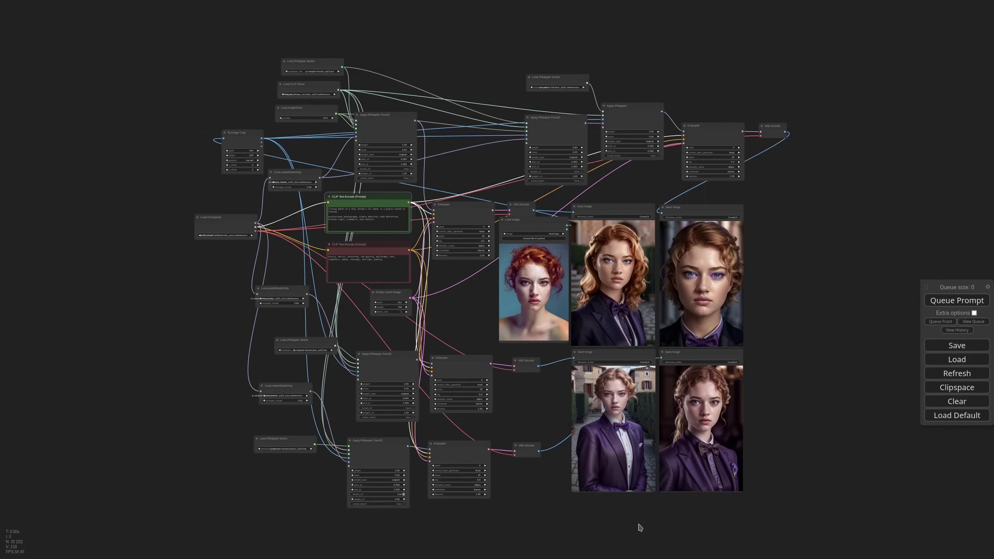
Set the Plus v2 Apply IPAdapter FaceID weight to 0.80 and adjust its weight_v2
{"action": "left_click_drag", "start_coordinate": [639, 525], "coordinate": [637, 507]}
{"action": "scroll", "coordinate": [613, 406], "scroll_direction": "up", "scroll_amount": 8}
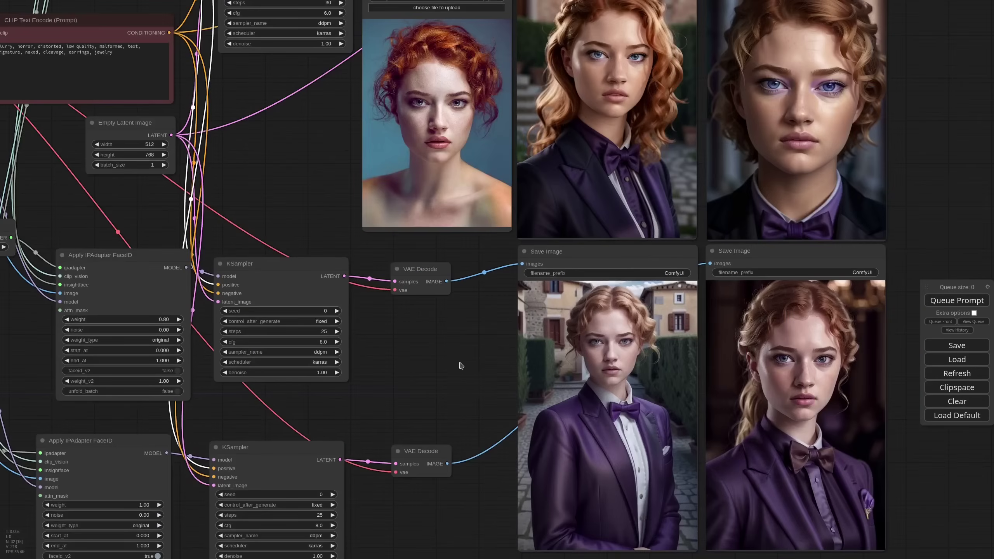
{"action": "scroll", "coordinate": [460, 366], "scroll_direction": "down", "scroll_amount": 3}
{"action": "left_click_drag", "start_coordinate": [446, 355], "coordinate": [512, 324]}
{"action": "scroll", "coordinate": [193, 456], "scroll_direction": "up", "scroll_amount": 5}
{"action": "left_click", "coordinate": [326, 432]}
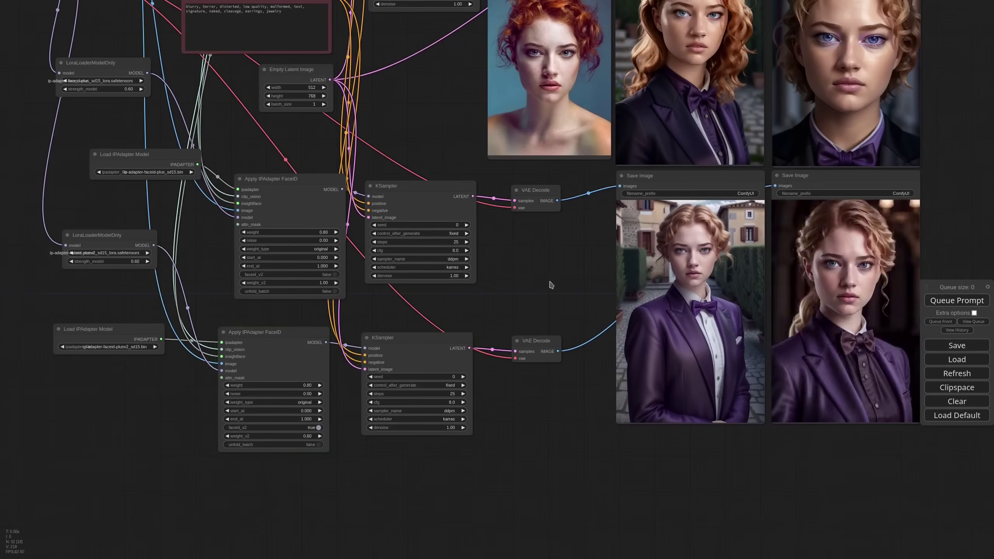
{"action": "left_click_drag", "start_coordinate": [550, 285], "coordinate": [723, 471]}
{"action": "scroll", "coordinate": [393, 96], "scroll_direction": "up", "scroll_amount": 5}
{"action": "left_click", "coordinate": [453, 113]}
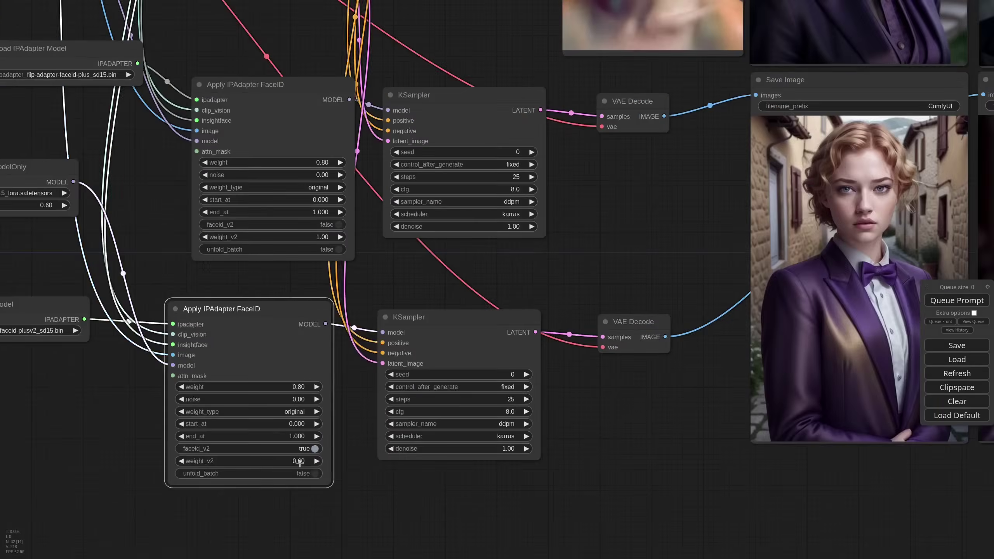
{"action": "scroll", "coordinate": [364, 422], "scroll_direction": "down", "scroll_amount": 6}
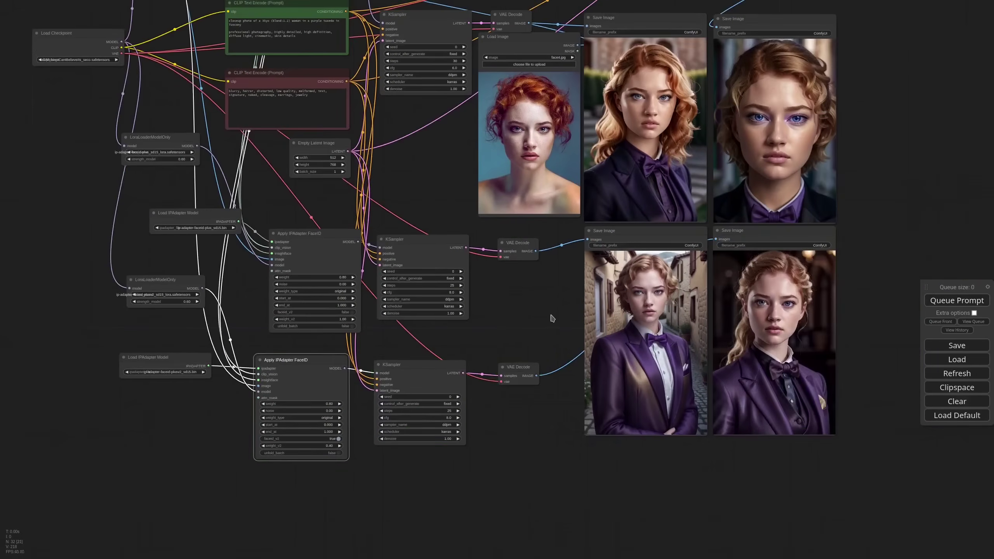
Set the weight of the first plain FaceID branch's Apply IPAdapter FaceID node to 0.80
{"action": "left_click_drag", "start_coordinate": [553, 316], "coordinate": [503, 557]}
{"action": "scroll", "coordinate": [723, 113], "scroll_direction": "up", "scroll_amount": 5}
{"action": "scroll", "coordinate": [612, 172], "scroll_direction": "down", "scroll_amount": 6}
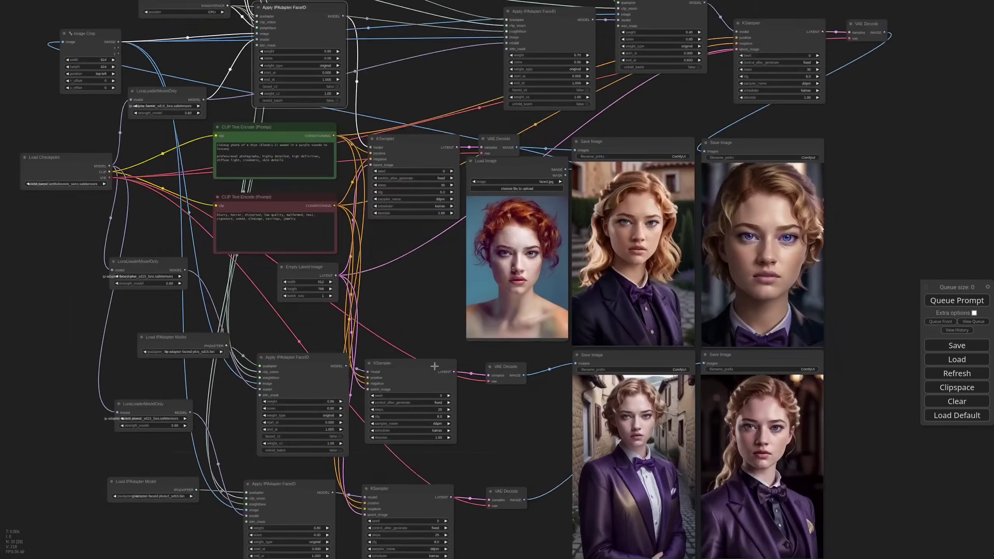
{"action": "scroll", "coordinate": [434, 366], "scroll_direction": "down", "scroll_amount": 1}
{"action": "left_click_drag", "start_coordinate": [834, 320], "coordinate": [774, 284]}
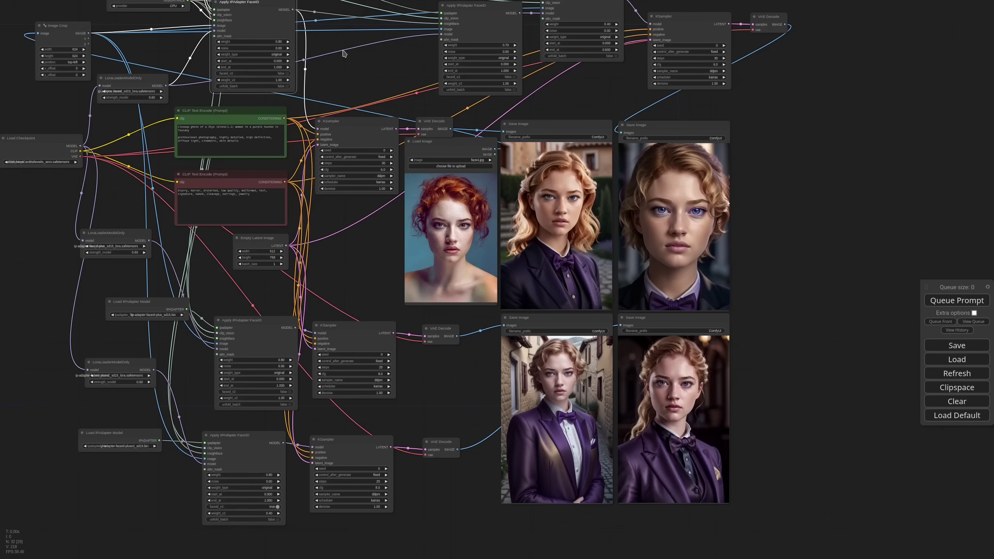
Review the IPAdapter settings of all branches and compare the four blond portraits with the reference
{"action": "left_click_drag", "start_coordinate": [344, 53], "coordinate": [417, 137]}
{"action": "scroll", "coordinate": [601, 131], "scroll_direction": "up", "scroll_amount": 8}
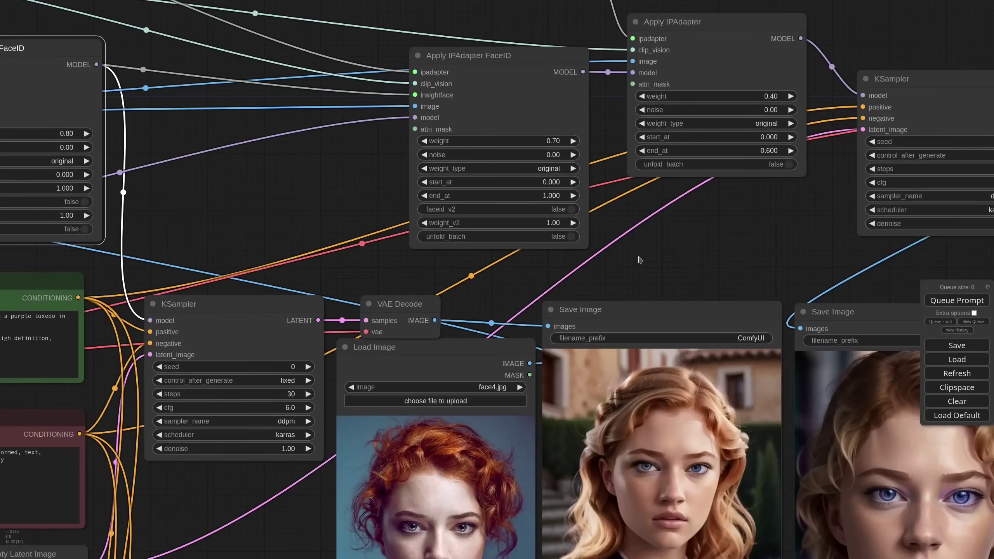
{"action": "scroll", "coordinate": [313, 208], "scroll_direction": "down", "scroll_amount": 6}
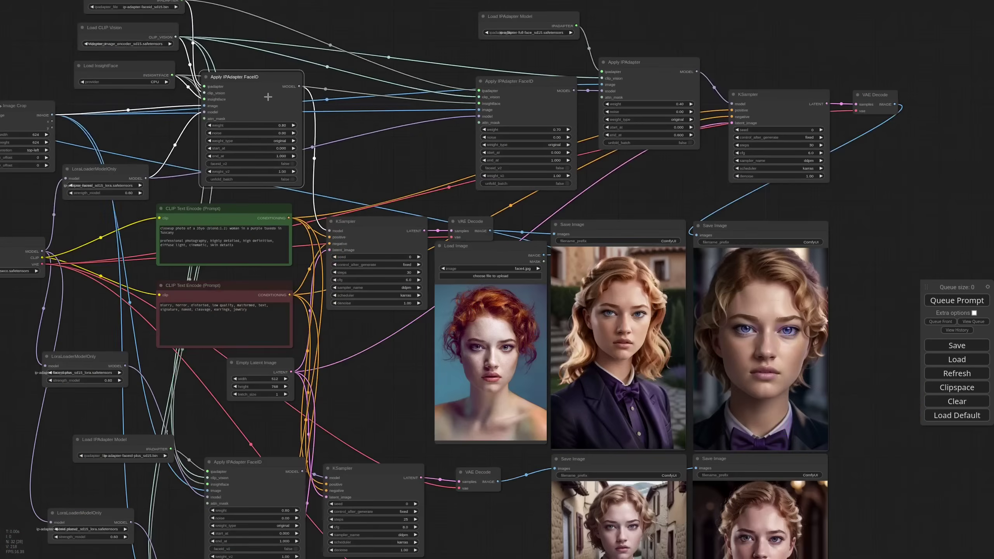
{"action": "left_click_drag", "start_coordinate": [399, 369], "coordinate": [425, 189]}
{"action": "left_click_drag", "start_coordinate": [446, 348], "coordinate": [505, 330]}
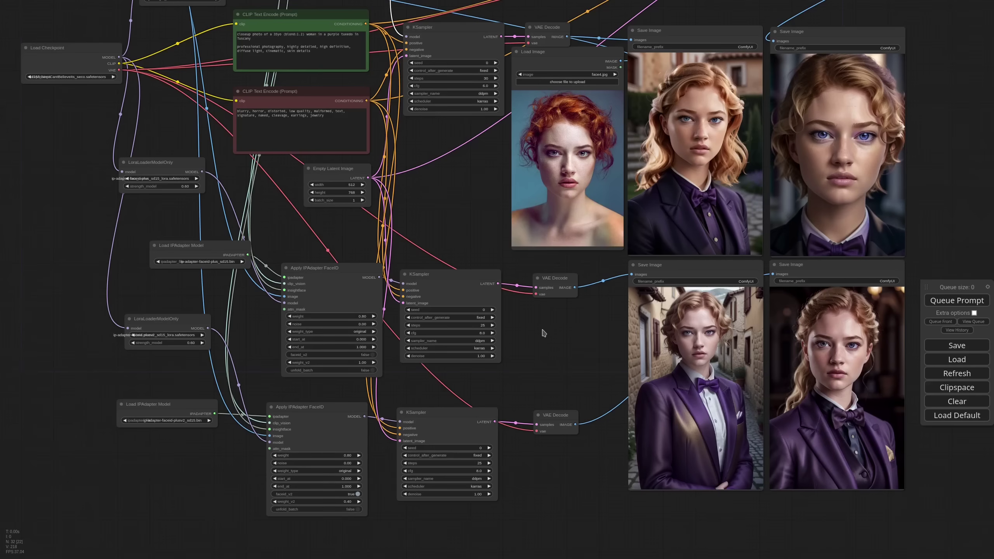
{"action": "scroll", "coordinate": [543, 333], "scroll_direction": "down", "scroll_amount": 3}
{"action": "left_click_drag", "start_coordinate": [821, 115], "coordinate": [754, 171]}
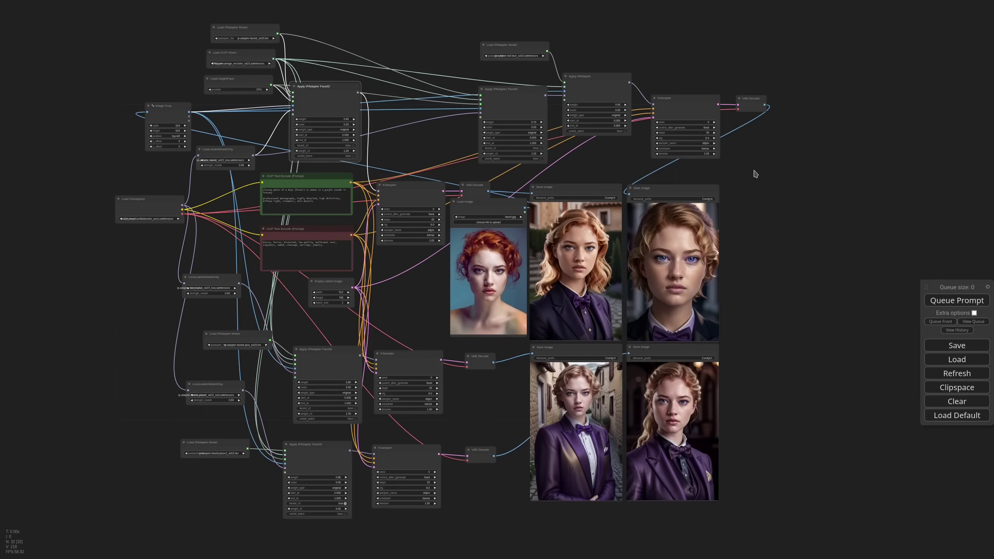
{"action": "left_click", "coordinate": [754, 171]}
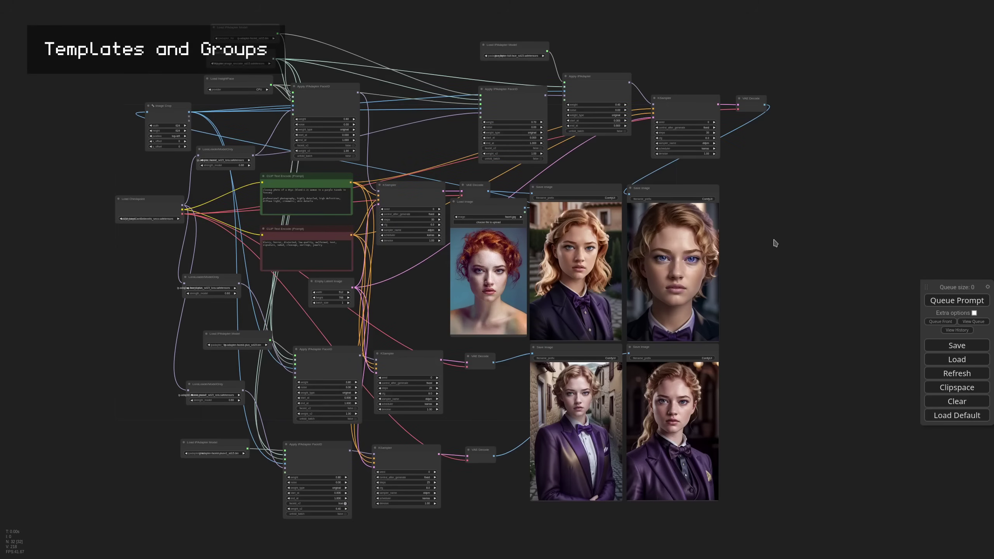
Add a new Apply IPAdapter FaceID node in the empty canvas area beyond the existing workflow
{"action": "left_click_drag", "start_coordinate": [736, 235], "coordinate": [527, 276]}
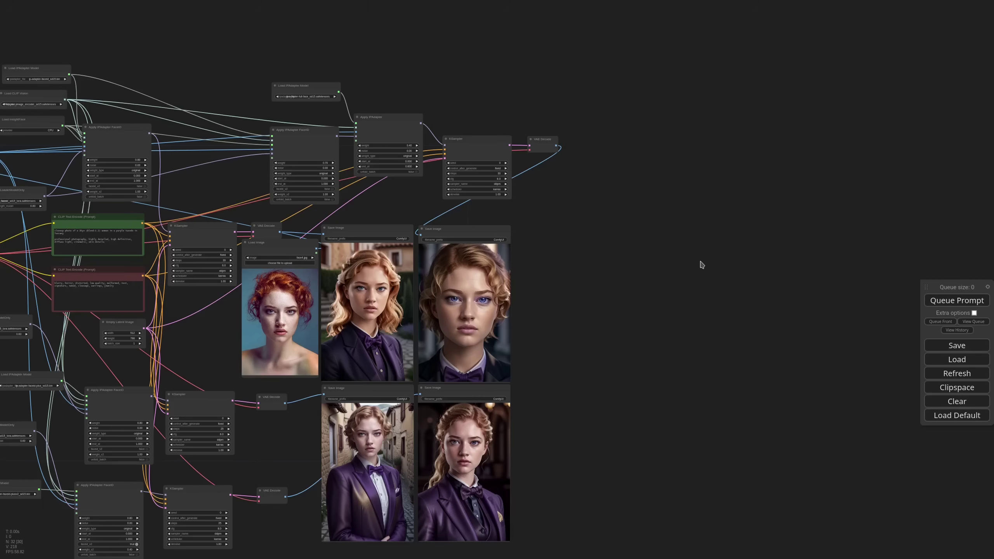
{"action": "left_click_drag", "start_coordinate": [701, 264], "coordinate": [558, 253]}
{"action": "scroll", "coordinate": [571, 254], "scroll_direction": "up", "scroll_amount": 3}
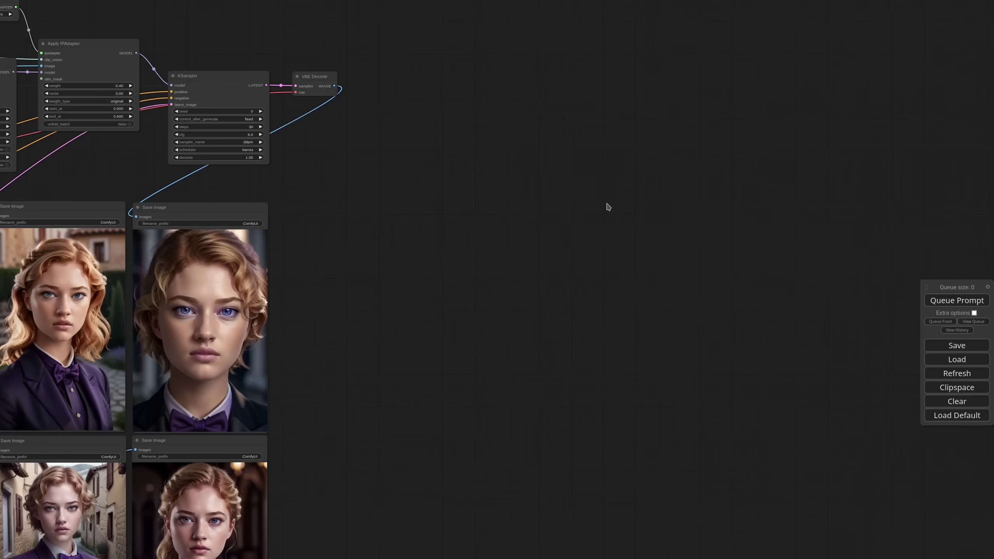
{"action": "double_click", "coordinate": [606, 206]}
{"action": "type", "text": "ipa"}
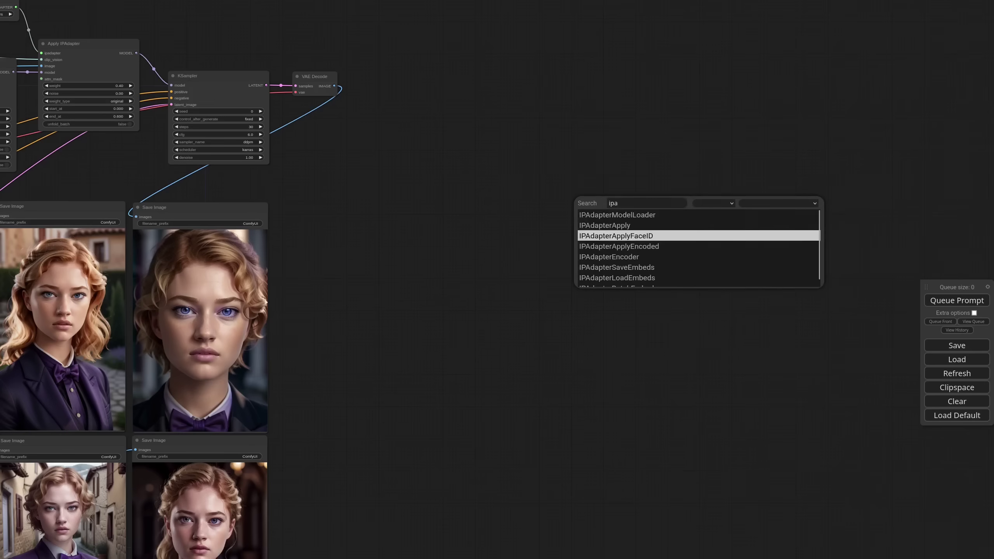
{"action": "left_click", "coordinate": [689, 236]}
{"action": "scroll", "coordinate": [689, 235], "scroll_direction": "up", "scroll_amount": 6}
Connect a new Load IPAdapter Model node to the Apply IPAdapter FaceID node and choose ip-adapter-faceid-plusv2_sd15.bin
{"action": "left_click_drag", "start_coordinate": [544, 187], "coordinate": [326, 116]}
{"action": "left_click", "coordinate": [424, 167]}
{"action": "left_click", "coordinate": [432, 144]}
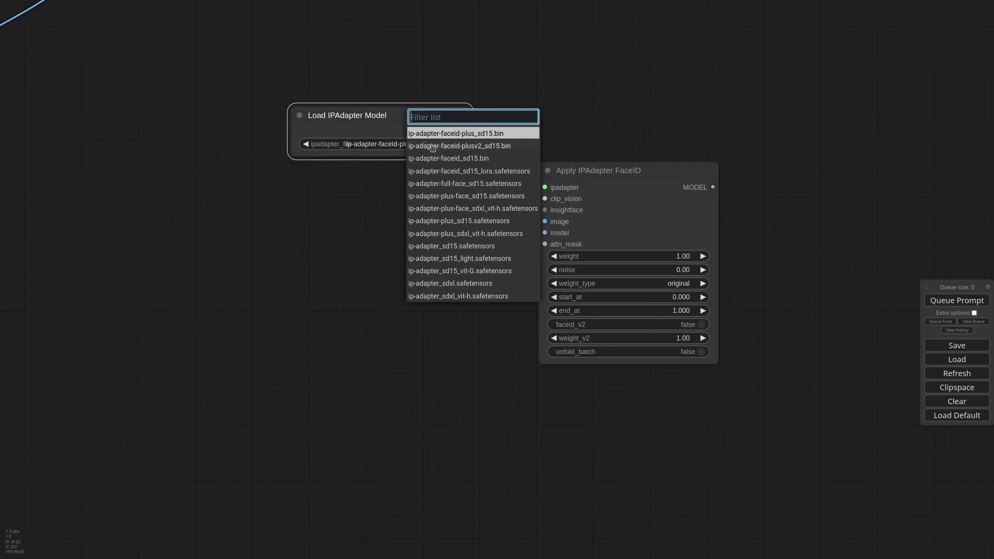
{"action": "left_click", "coordinate": [490, 148]}
{"action": "left_click_drag", "start_coordinate": [444, 117], "coordinate": [447, 95]}
Add Load CLIP Vision and Load InsightFace nodes feeding the matching inputs of the new Apply IPAdapter FaceID node
{"action": "left_click_drag", "start_coordinate": [544, 198], "coordinate": [450, 178]}
{"action": "left_click", "coordinate": [498, 218]}
{"action": "left_click_drag", "start_coordinate": [522, 171], "coordinate": [366, 158]}
{"action": "left_click_drag", "start_coordinate": [544, 210], "coordinate": [374, 290]}
{"action": "left_click", "coordinate": [469, 266]}
{"action": "left_click", "coordinate": [404, 342]}
Add a Load Image node and connect it to the image input of the Apply IPAdapter FaceID node
{"action": "left_click_drag", "start_coordinate": [507, 288], "coordinate": [339, 285]}
{"action": "left_click_drag", "start_coordinate": [505, 435], "coordinate": [507, 318]}
{"action": "scroll", "coordinate": [508, 318], "scroll_direction": "down", "scroll_amount": 2}
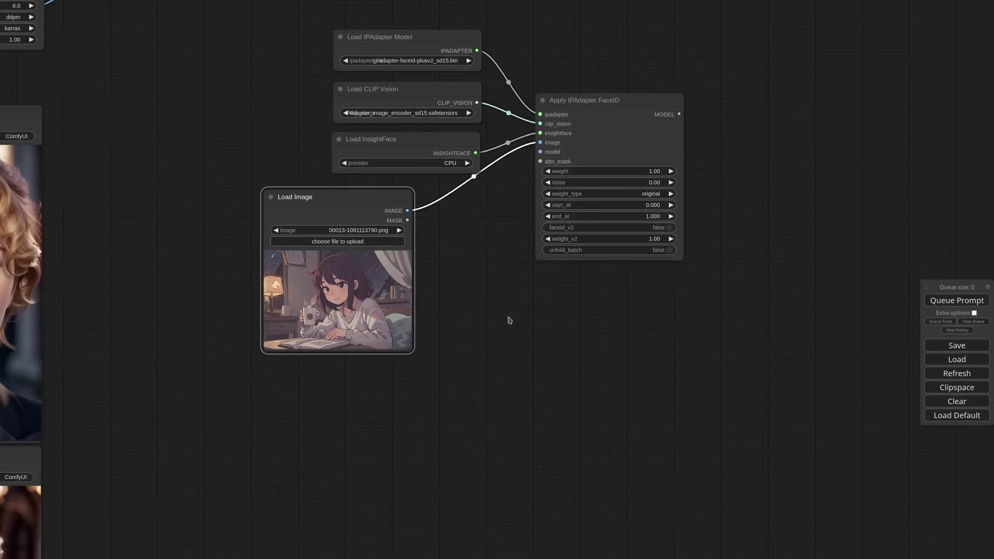
Add a LoraLoaderModelOnly node with ip-adapter-faceid-plusv2_sd15_lora.safetensors and connect it to the Apply IPAdapter FaceID node's model input
{"action": "double_click", "coordinate": [484, 312]}
{"action": "type", "text": "lora"}
{"action": "left_click", "coordinate": [505, 331]}
{"action": "scroll", "coordinate": [507, 334], "scroll_direction": "up", "scroll_amount": 1}
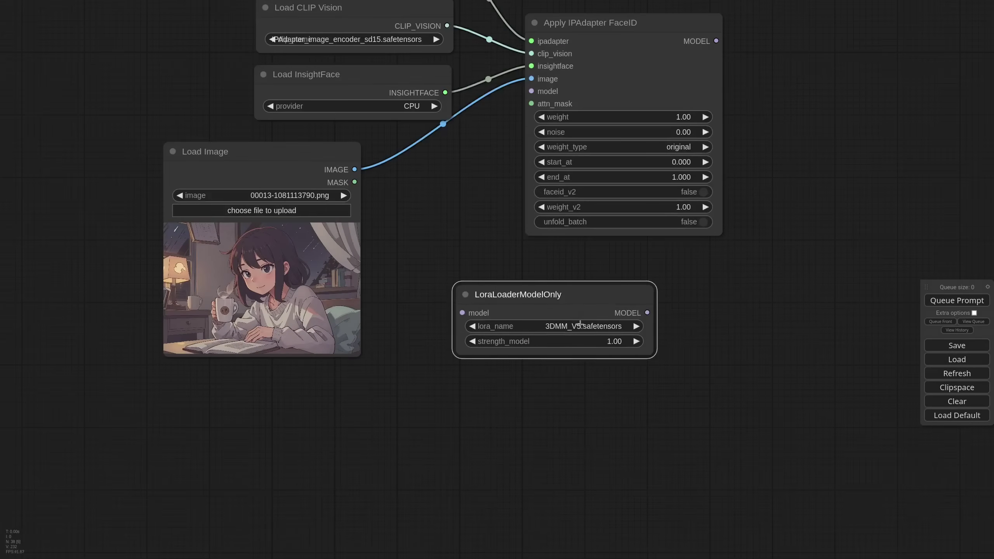
{"action": "left_click", "coordinate": [548, 327]}
{"action": "left_click", "coordinate": [641, 362]}
{"action": "left_click_drag", "start_coordinate": [508, 291], "coordinate": [214, 382]}
{"action": "left_click_drag", "start_coordinate": [351, 401], "coordinate": [532, 91]}
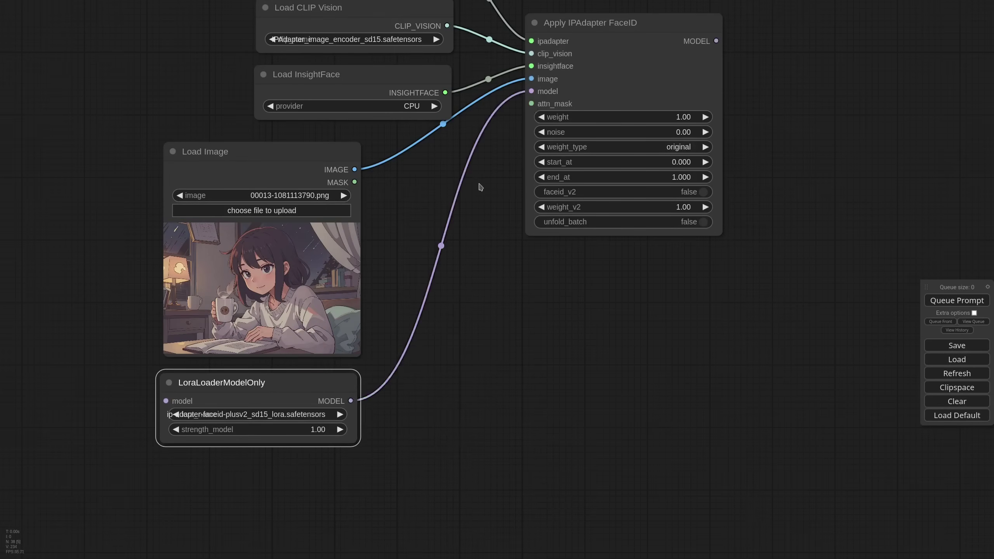
Line up the Load Image and LoraLoaderModelOnly nodes in one column beneath the other loader nodes
{"action": "scroll", "coordinate": [480, 184], "scroll_direction": "down", "scroll_amount": 5}
{"action": "left_click_drag", "start_coordinate": [368, 167], "coordinate": [424, 159]}
{"action": "left_click_drag", "start_coordinate": [357, 311], "coordinate": [415, 306]}
{"action": "left_click_drag", "start_coordinate": [529, 291], "coordinate": [535, 379]}
{"action": "left_click_drag", "start_coordinate": [429, 390], "coordinate": [429, 389]}
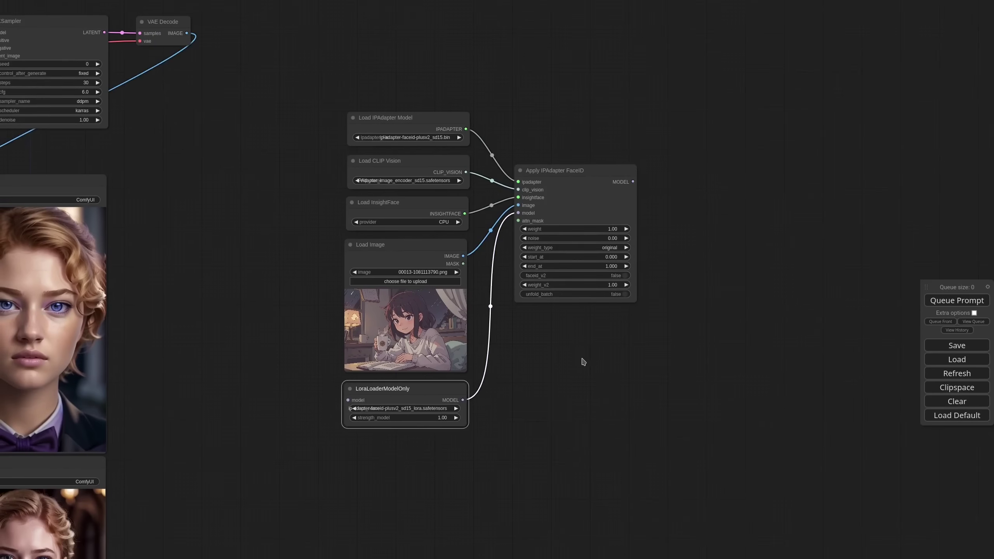
Save the five loader nodes and the Apply IPAdapter FaceID node as a template named IPAdapter FaceID Plus v2
{"action": "left_click_drag", "start_coordinate": [639, 433], "coordinate": [618, 426]}
{"action": "left_click_drag", "start_coordinate": [626, 424], "coordinate": [407, 120]}
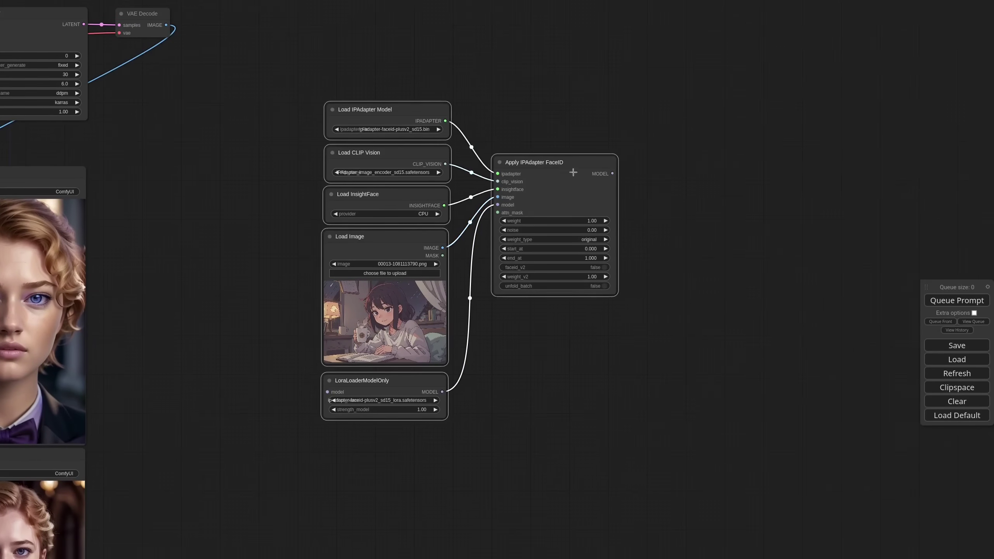
{"action": "right_click", "coordinate": [652, 215]}
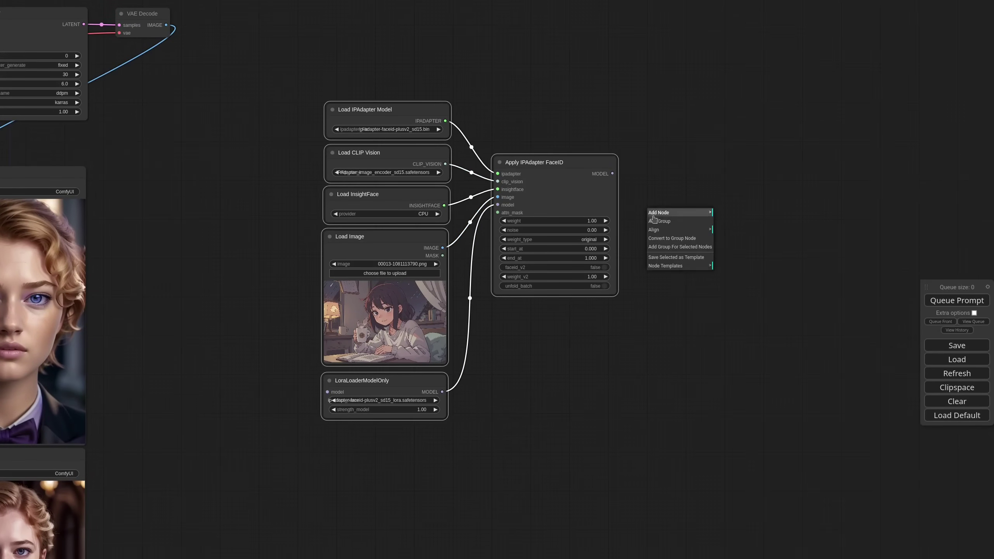
{"action": "left_click", "coordinate": [690, 260]}
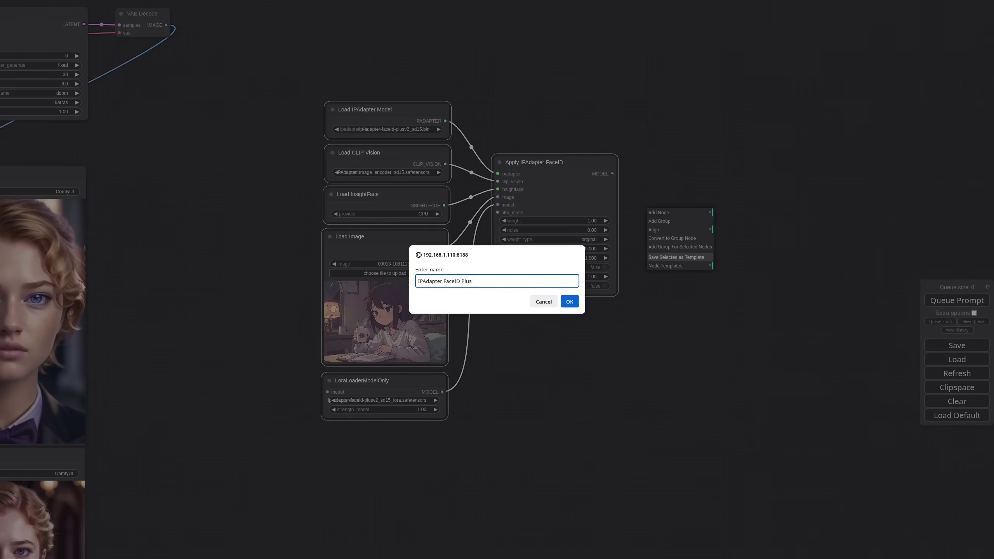
{"action": "key", "text": "Return"}
Insert the IPAdapter FaceID Plus v2 node template into the empty canvas area below the original nodes
{"action": "left_click_drag", "start_coordinate": [572, 382], "coordinate": [544, 287]}
{"action": "scroll", "coordinate": [544, 288], "scroll_direction": "down", "scroll_amount": 3}
{"action": "left_click_drag", "start_coordinate": [581, 340], "coordinate": [484, 211]}
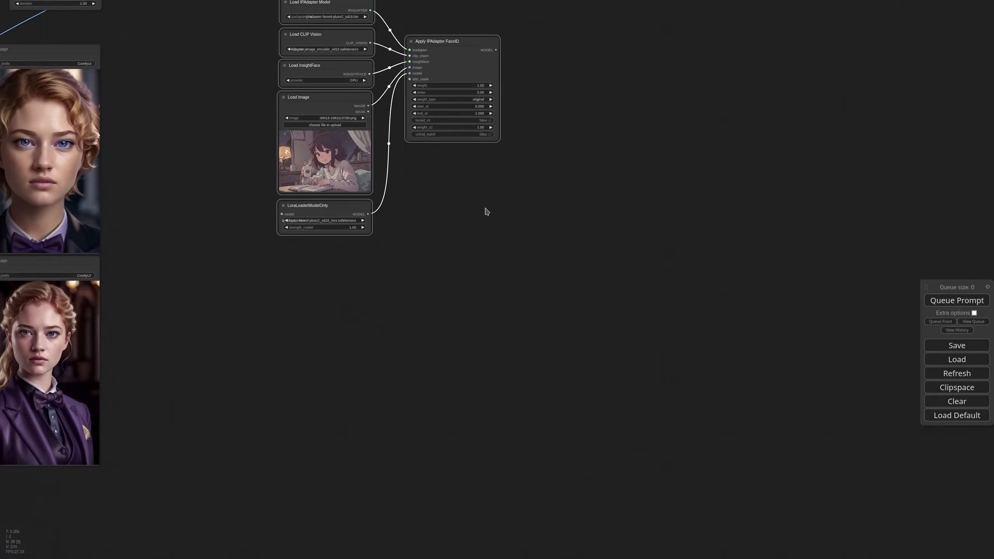
{"action": "right_click", "coordinate": [473, 213]}
{"action": "left_click", "coordinate": [494, 267]}
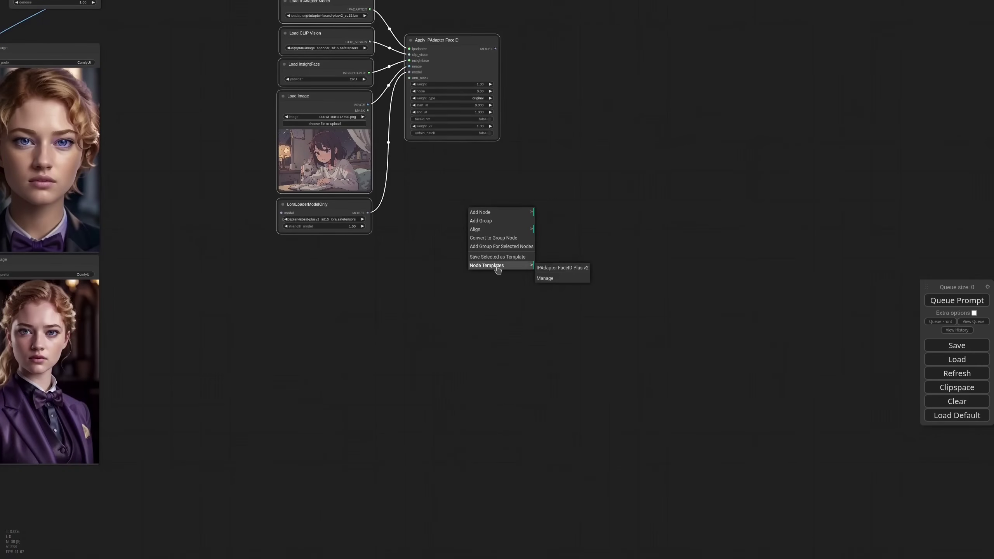
{"action": "left_click", "coordinate": [561, 269]}
{"action": "left_click_drag", "start_coordinate": [569, 268], "coordinate": [472, 162]}
{"action": "left_click_drag", "start_coordinate": [585, 348], "coordinate": [565, 341]}
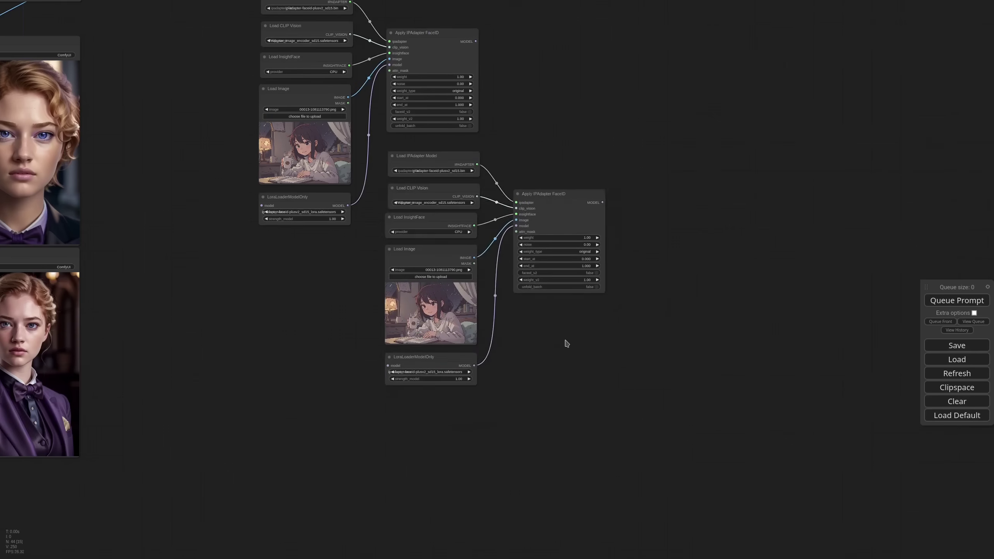
Look at the node template manager and its import and export options, and close it again
{"action": "left_click_drag", "start_coordinate": [624, 171], "coordinate": [662, 227]}
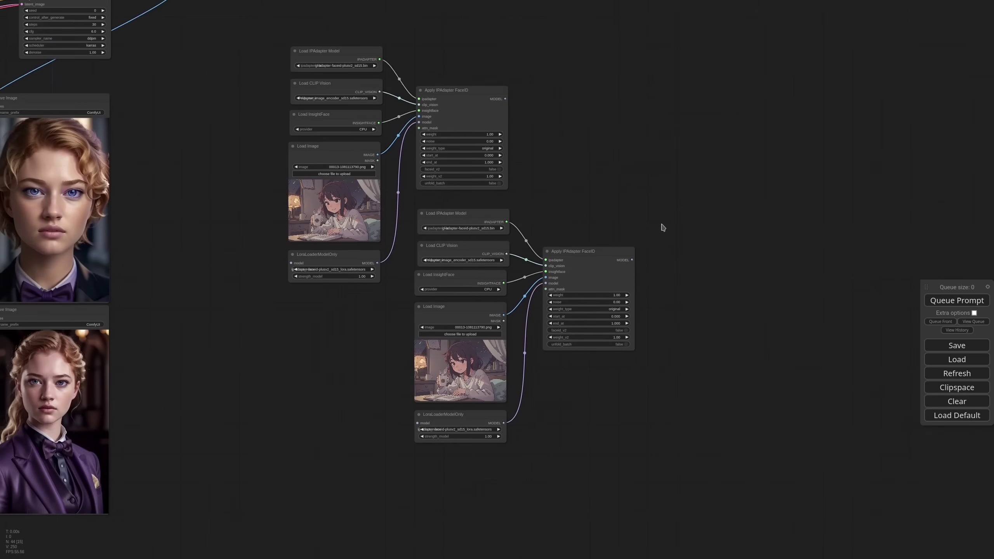
{"action": "right_click", "coordinate": [619, 171]}
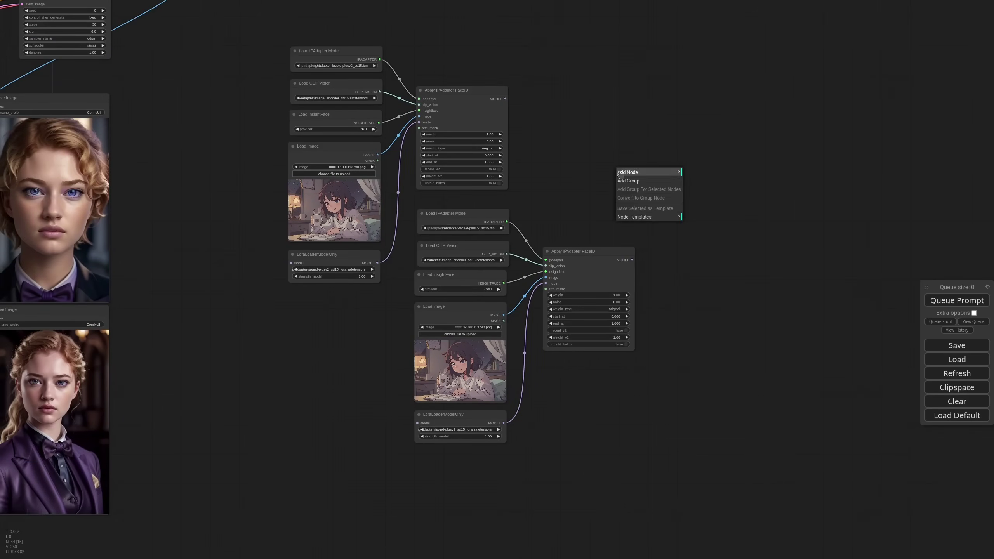
{"action": "left_click", "coordinate": [648, 218]}
{"action": "left_click", "coordinate": [708, 233]}
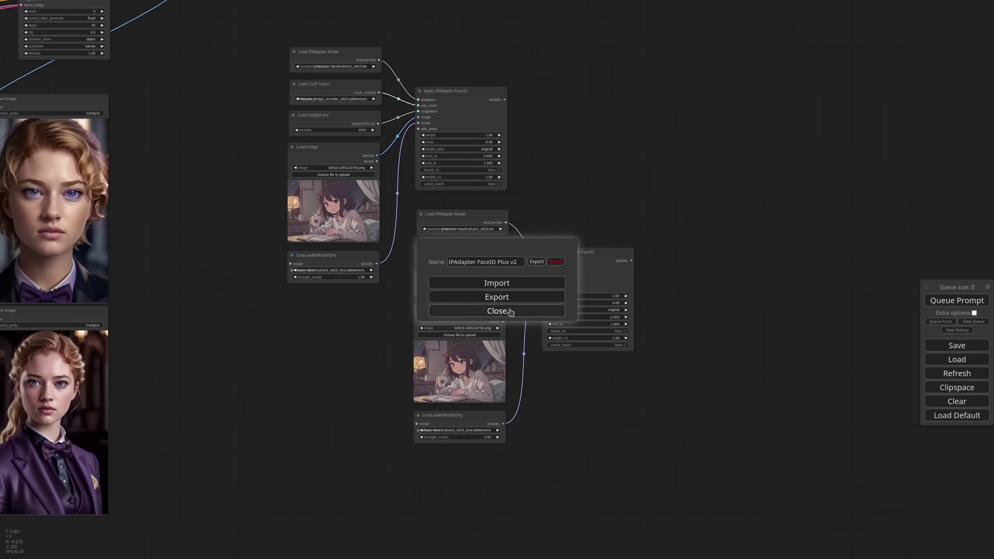
{"action": "left_click", "coordinate": [497, 310]}
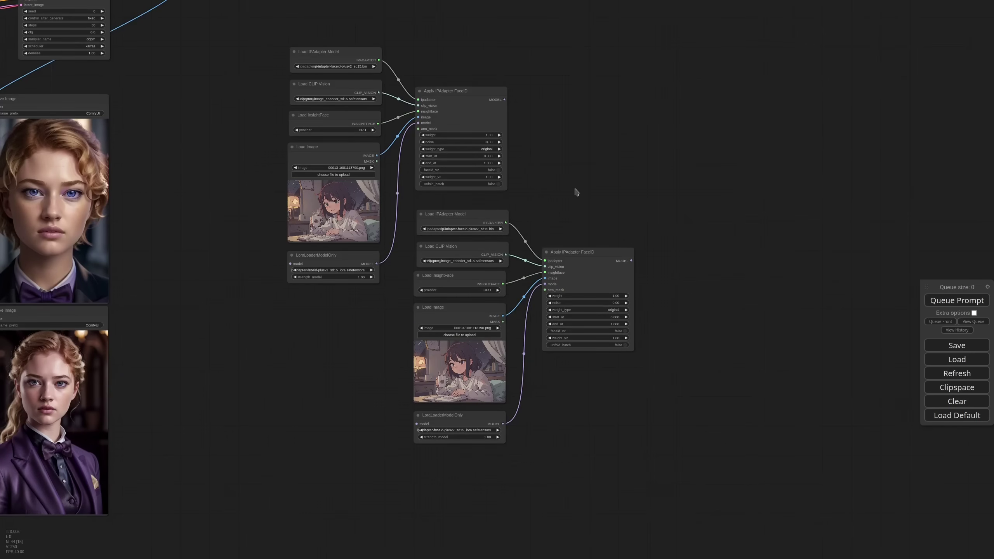
Move the inserted Load Image node away from the other loaders and place LoraLoaderModelOnly directly under Load InsightFace
{"action": "left_click_drag", "start_coordinate": [572, 203], "coordinate": [555, 164]}
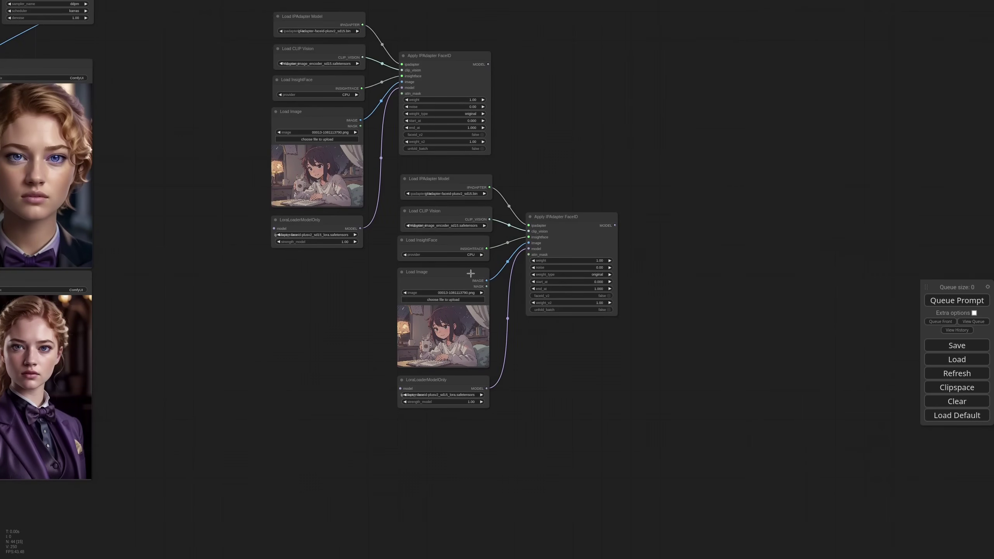
{"action": "left_click_drag", "start_coordinate": [469, 273], "coordinate": [337, 279]}
{"action": "left_click_drag", "start_coordinate": [460, 382], "coordinate": [460, 277]}
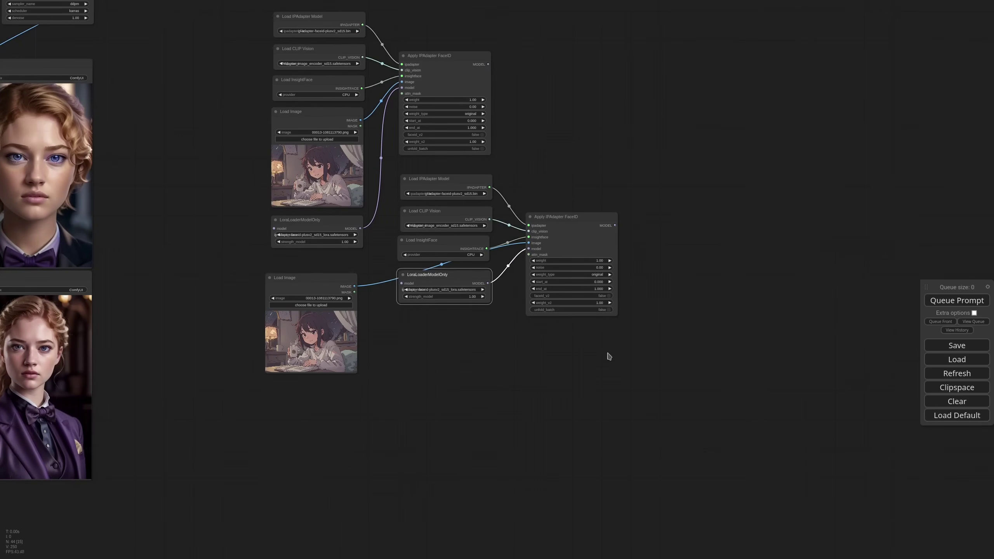
Convert the inserted nodes except Load Image into a group node named IPAdapter FaceID Plus v2
{"action": "left_click_drag", "start_coordinate": [607, 353], "coordinate": [463, 181]}
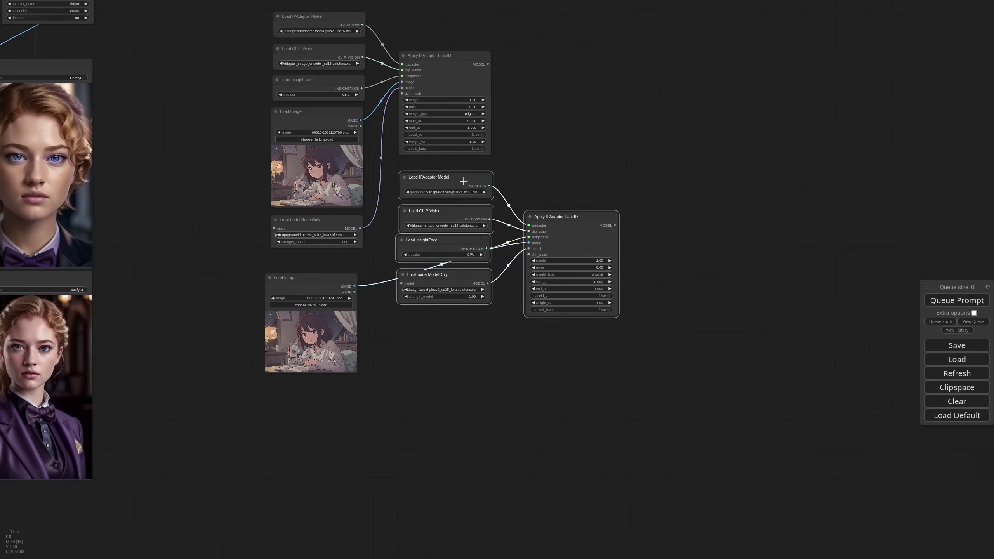
{"action": "right_click", "coordinate": [567, 227]}
{"action": "left_click", "coordinate": [601, 247]}
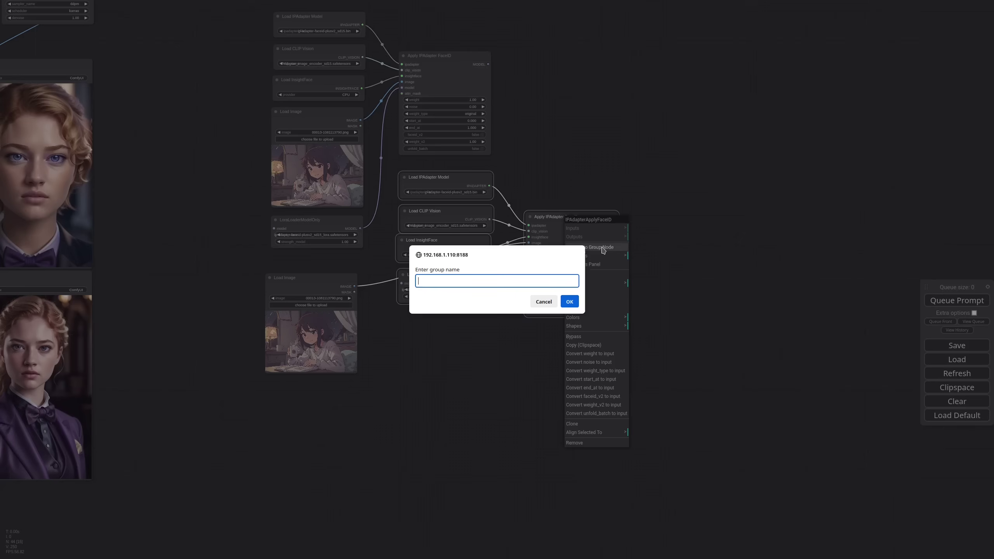
{"action": "type", "text": "IPAdapter FaceID Plus v2"}
{"action": "key", "text": "Return"}
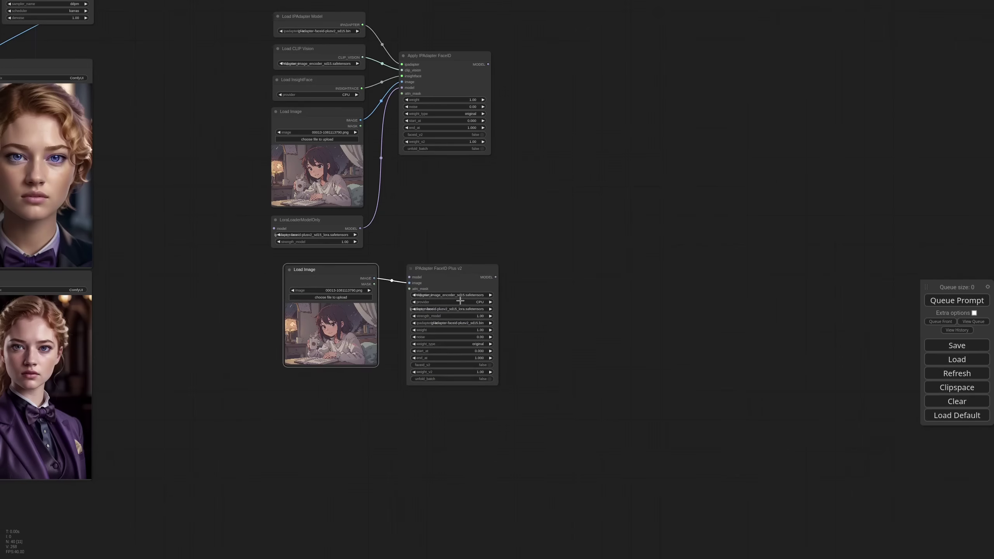
Inspect the IPAdapter FaceID Plus v2 group node's inputs and settings, and arrange it beside its Load Image node
{"action": "scroll", "coordinate": [460, 301], "scroll_direction": "up", "scroll_amount": 7}
{"action": "left_click_drag", "start_coordinate": [417, 209], "coordinate": [475, 180]}
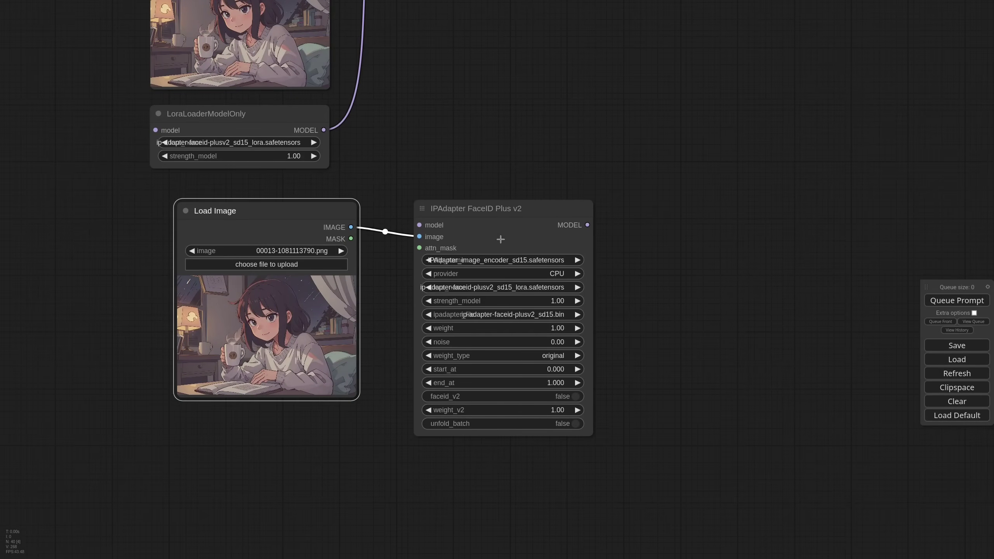
{"action": "left_click_drag", "start_coordinate": [510, 209], "coordinate": [504, 190]}
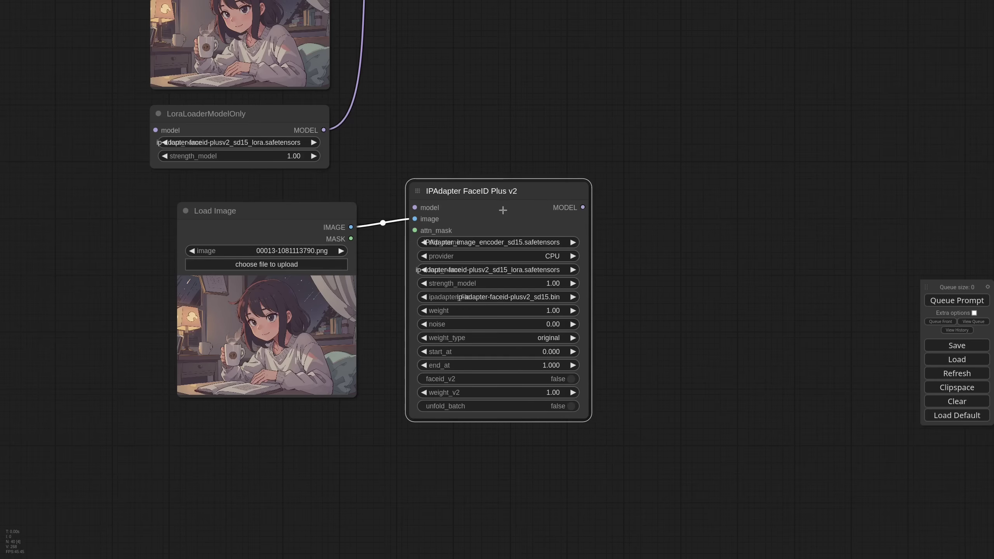
{"action": "mouse_move", "coordinate": [502, 191]}
{"action": "left_mouse_down"}
{"action": "mouse_move", "coordinate": [526, 189]}
{"action": "mouse_move", "coordinate": [501, 178]}
{"action": "left_mouse_up"}
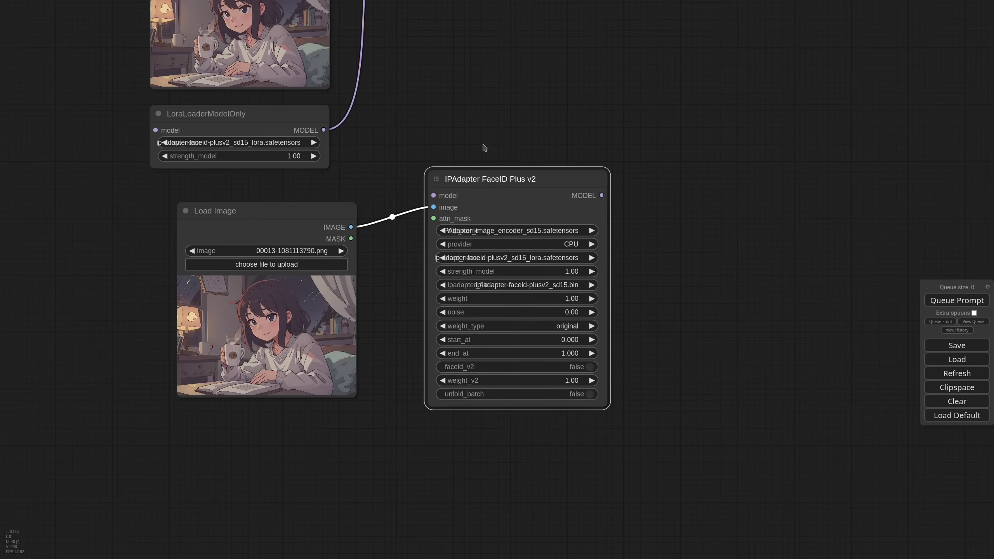
{"action": "scroll", "coordinate": [484, 147], "scroll_direction": "down", "scroll_amount": 6}
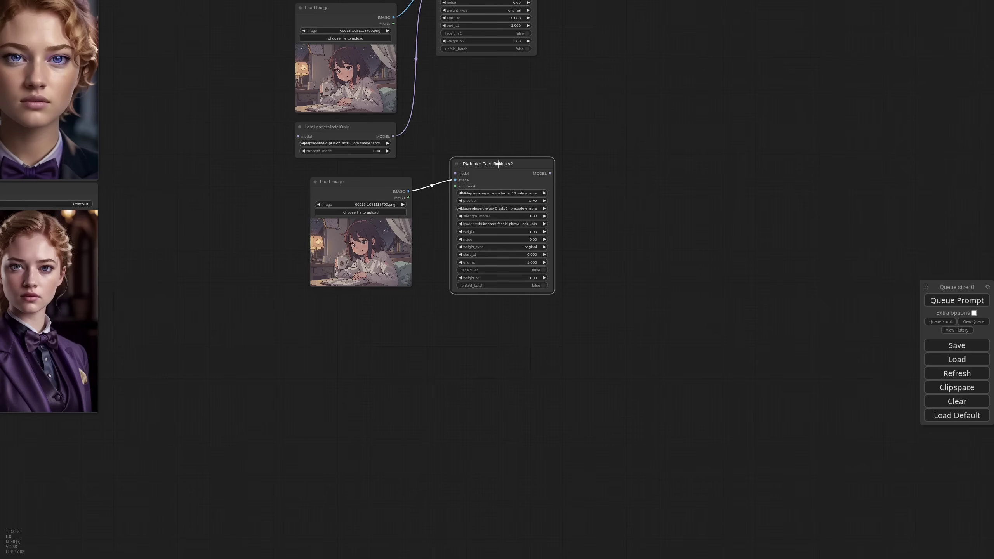
{"action": "left_click_drag", "start_coordinate": [383, 182], "coordinate": [372, 201]}
{"action": "left_click_drag", "start_coordinate": [501, 167], "coordinate": [479, 173]}
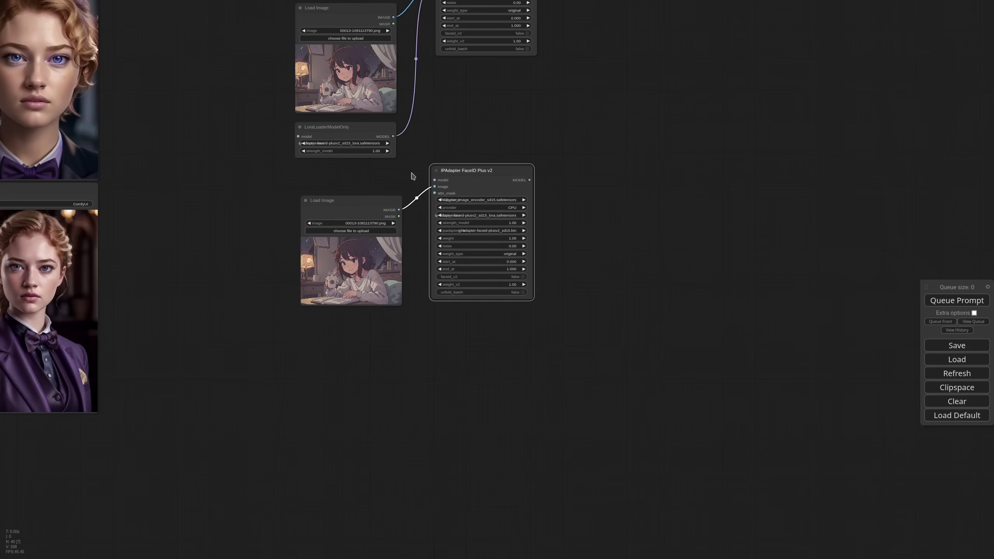
Move the IPAdapter FaceID Plus v2 group node toward the portraits of the existing workflow
{"action": "scroll", "coordinate": [406, 175], "scroll_direction": "down", "scroll_amount": 3}
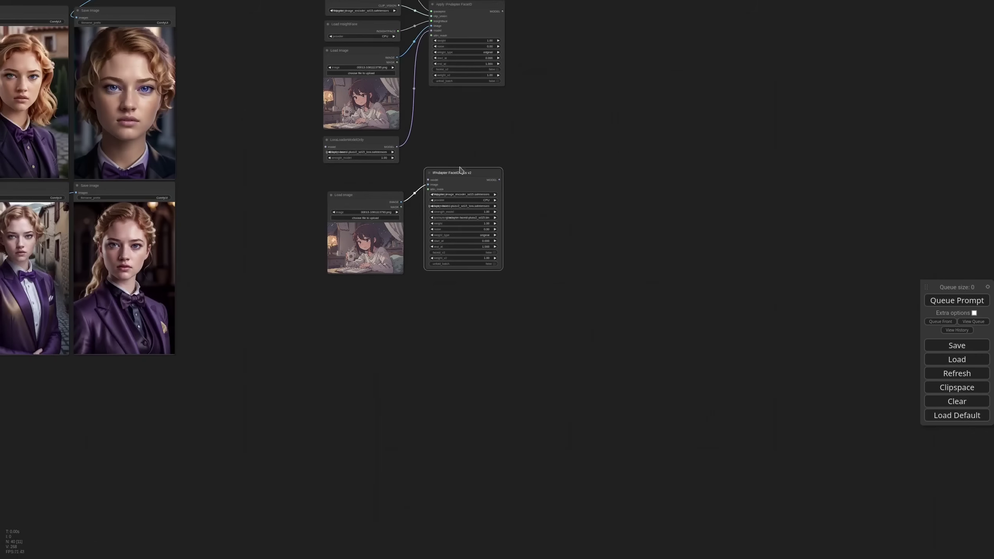
{"action": "left_click_drag", "start_coordinate": [450, 150], "coordinate": [580, 238]}
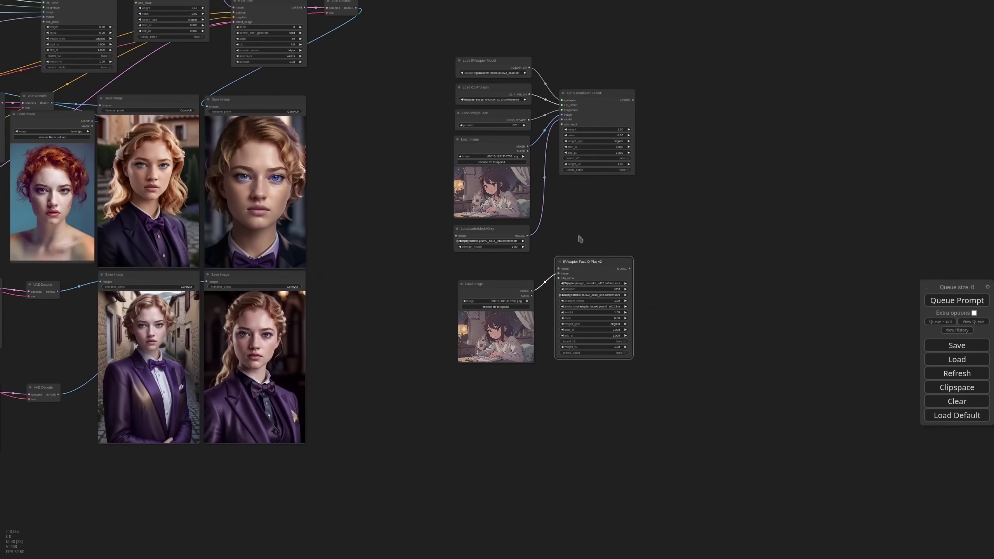
{"action": "left_click_drag", "start_coordinate": [448, 280], "coordinate": [597, 270]}
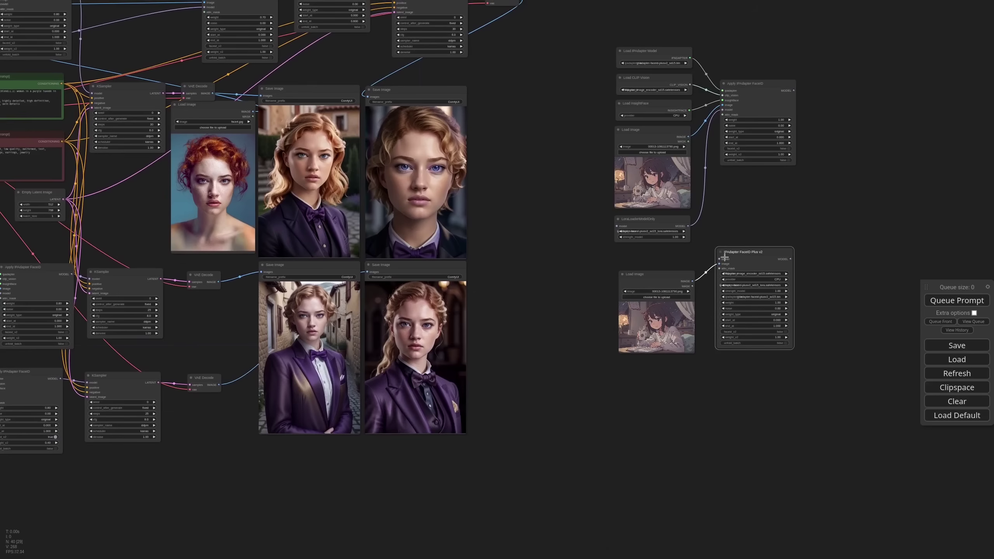
{"action": "left_click_drag", "start_coordinate": [746, 255], "coordinate": [531, 295]}
{"action": "left_click_drag", "start_coordinate": [439, 487], "coordinate": [678, 465]}
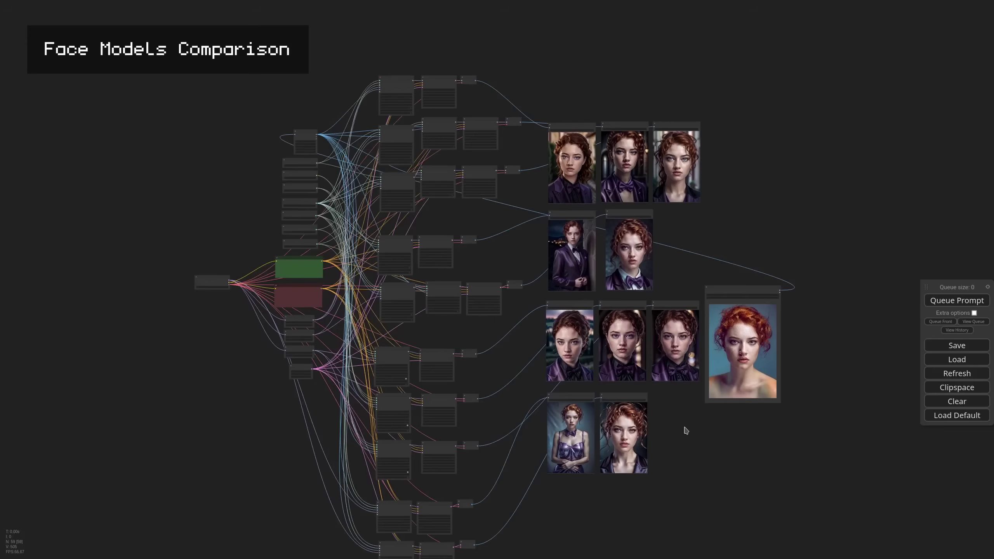
Line up the FaceID and FaceID_PlusFace Save Image nodes with the FaceID_FullFace node to compare their portraits
{"action": "scroll", "coordinate": [476, 180], "scroll_direction": "up", "scroll_amount": 3}
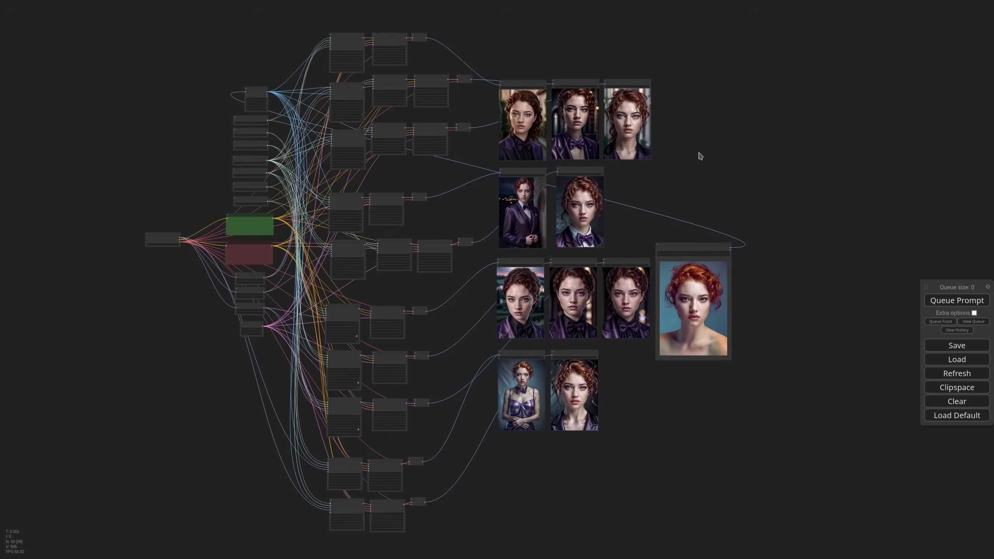
{"action": "scroll", "coordinate": [577, 66], "scroll_direction": "up", "scroll_amount": 10}
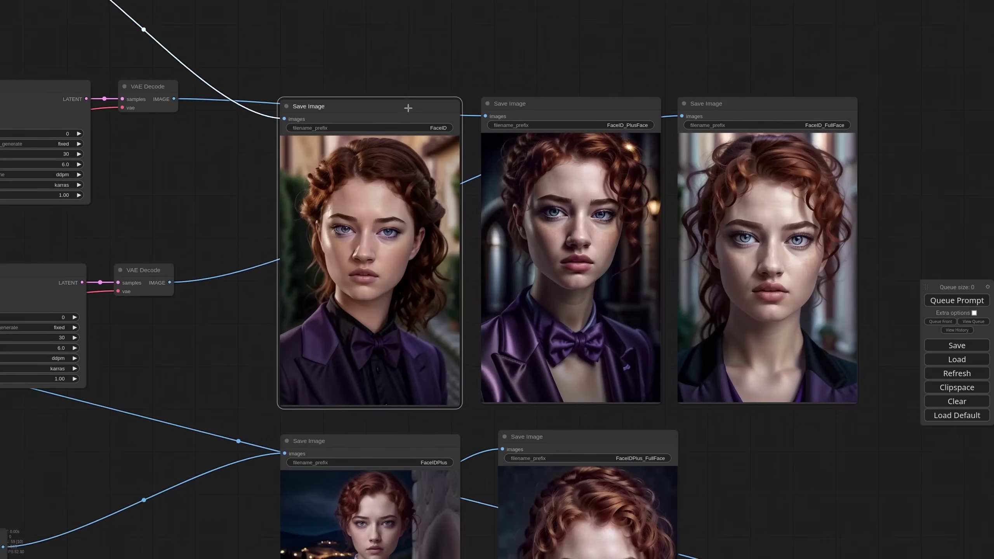
{"action": "left_click_drag", "start_coordinate": [408, 108], "coordinate": [406, 104]}
{"action": "left_click_drag", "start_coordinate": [565, 107], "coordinate": [562, 107]}
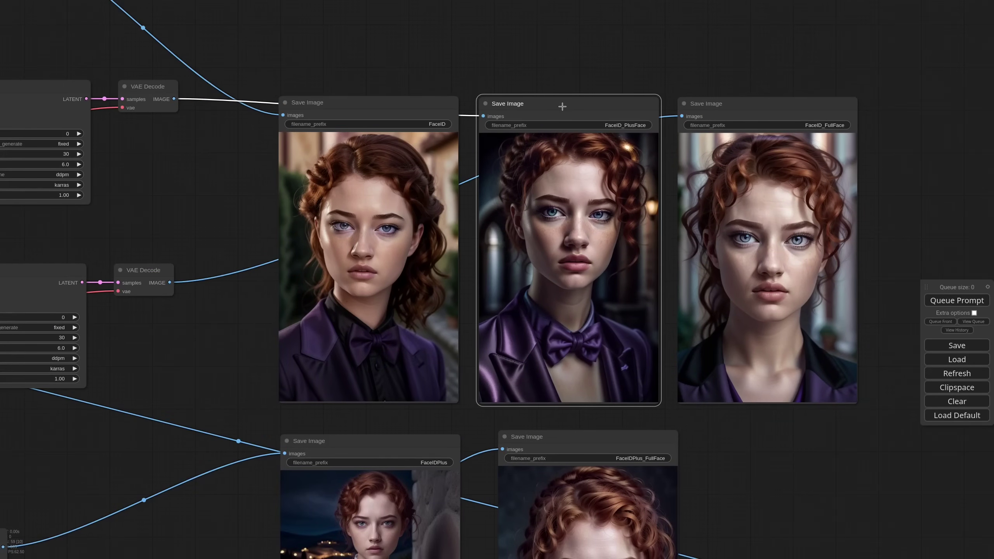
{"action": "left_click", "coordinate": [735, 101]}
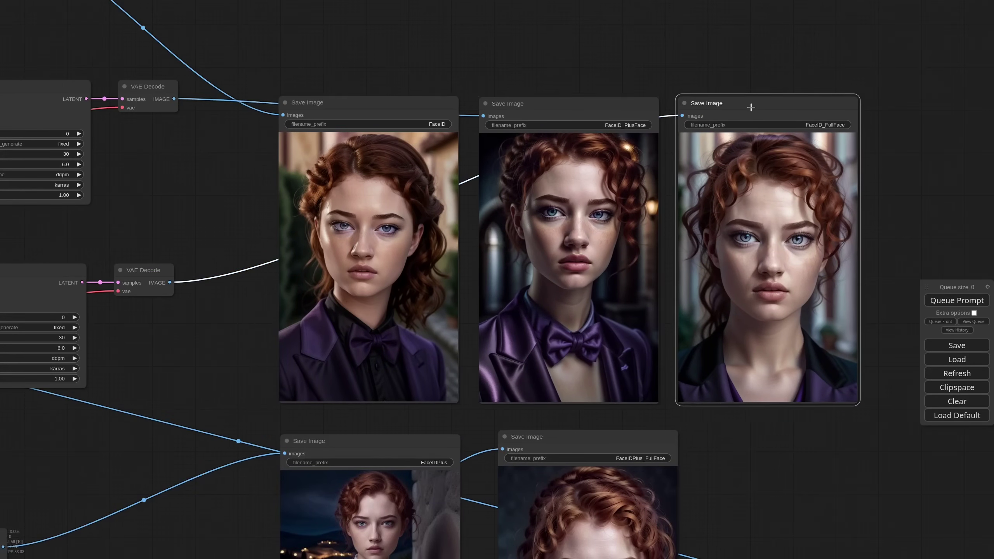
Compare the FaceIDPlus and FaceIDPlus_FullFace portraits with the red-haired reference image
{"action": "scroll", "coordinate": [825, 147], "scroll_direction": "down", "scroll_amount": 4}
{"action": "left_click_drag", "start_coordinate": [825, 424], "coordinate": [803, 238]}
{"action": "scroll", "coordinate": [738, 295], "scroll_direction": "up", "scroll_amount": 4}
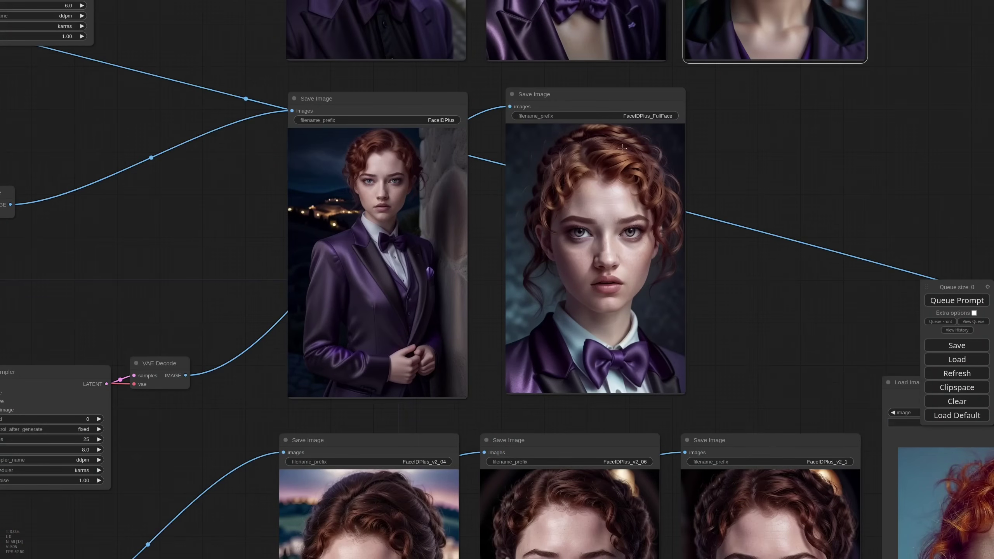
{"action": "scroll", "coordinate": [637, 167], "scroll_direction": "down", "scroll_amount": 6}
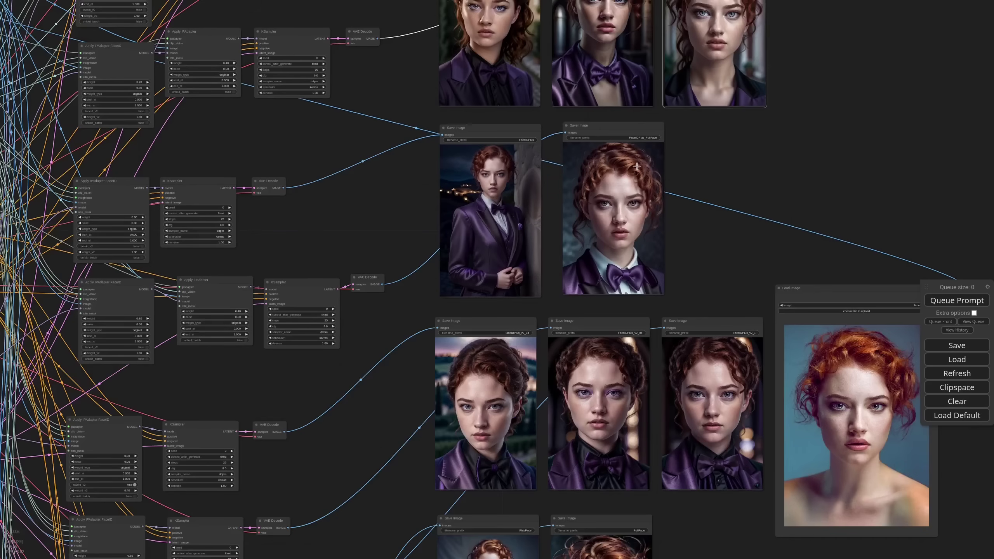
{"action": "scroll", "coordinate": [637, 167], "scroll_direction": "up", "scroll_amount": 5}
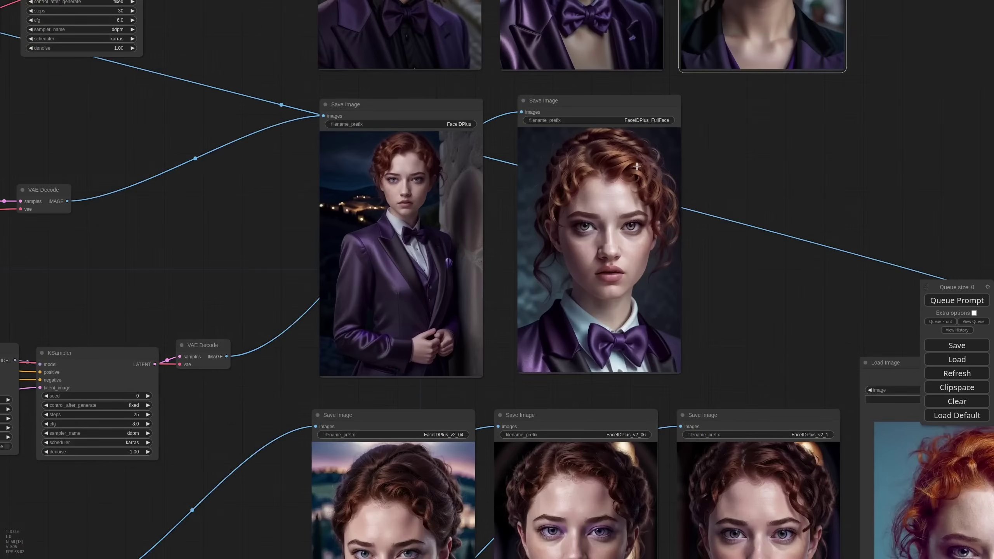
{"action": "scroll", "coordinate": [636, 166], "scroll_direction": "down", "scroll_amount": 5}
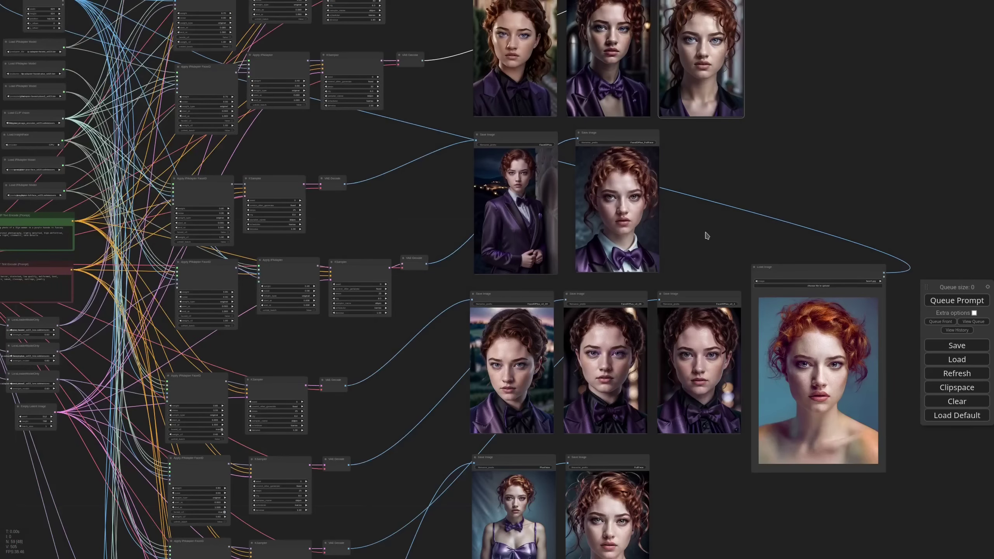
{"action": "scroll", "coordinate": [654, 211], "scroll_direction": "up", "scroll_amount": 5}
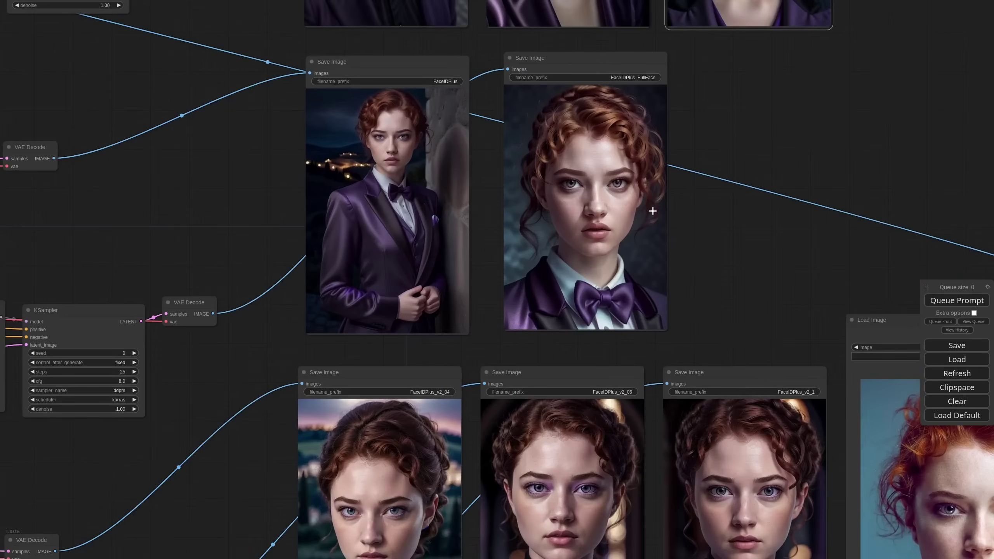
Examine the three FaceIDPlus_v2 portraits and the PlusFace and FullFace portraits against the reference
{"action": "left_click_drag", "start_coordinate": [732, 276], "coordinate": [746, 72]}
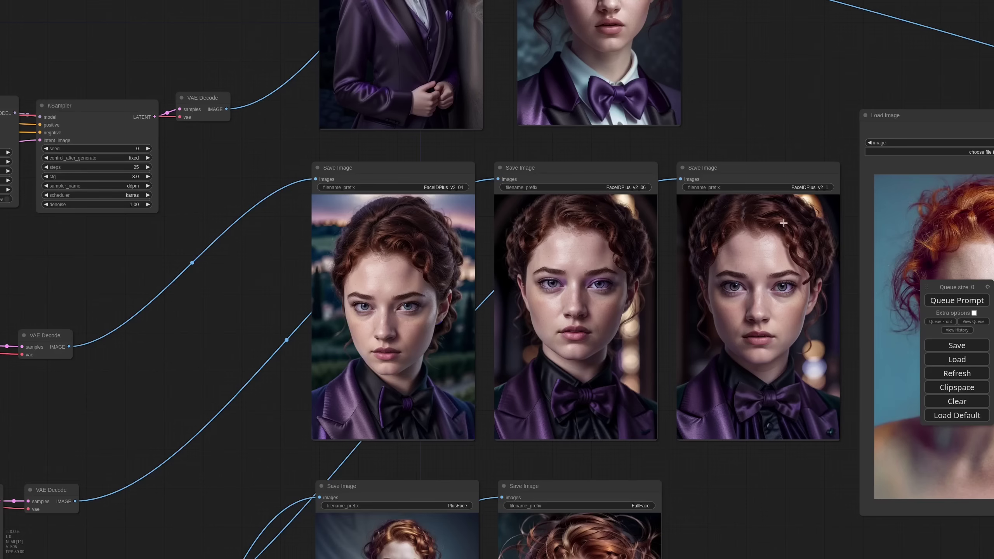
{"action": "left_click_drag", "start_coordinate": [806, 536], "coordinate": [796, 211]}
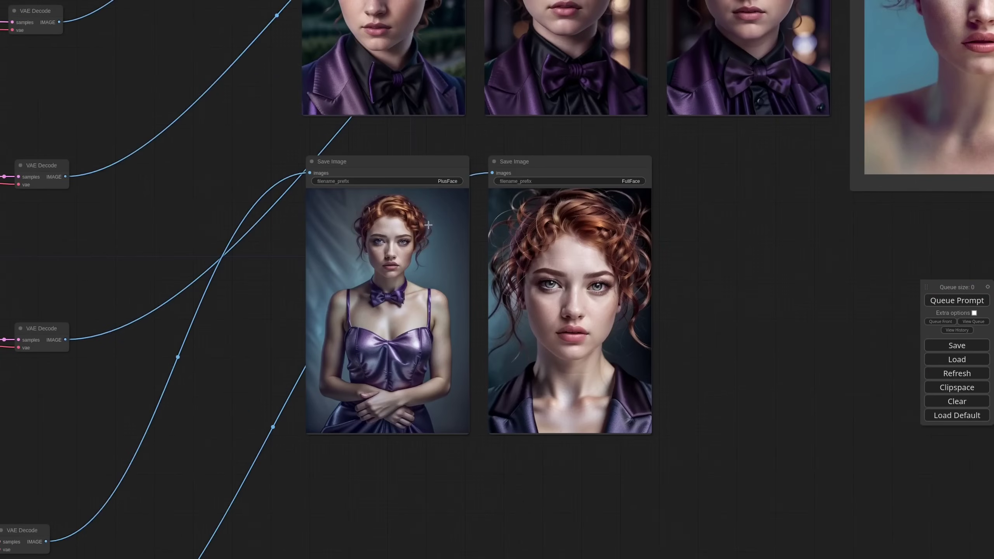
{"action": "scroll", "coordinate": [721, 248], "scroll_direction": "down", "scroll_amount": 7}
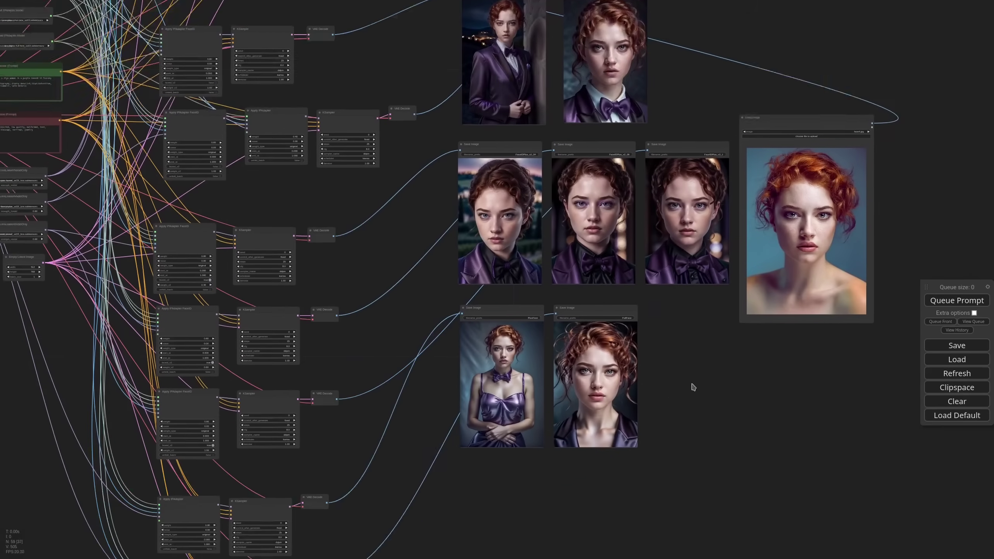
{"action": "scroll", "coordinate": [676, 408], "scroll_direction": "down", "scroll_amount": 2}
{"action": "scroll", "coordinate": [676, 407], "scroll_direction": "down", "scroll_amount": 2}
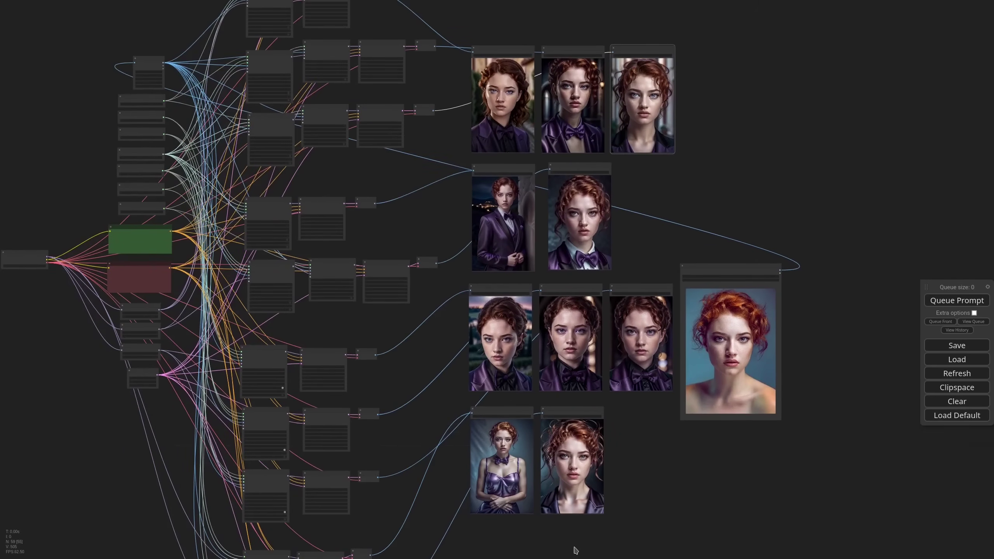
{"action": "scroll", "coordinate": [574, 549], "scroll_direction": "up", "scroll_amount": 9}
{"action": "scroll", "coordinate": [704, 389], "scroll_direction": "up", "scroll_amount": 1}
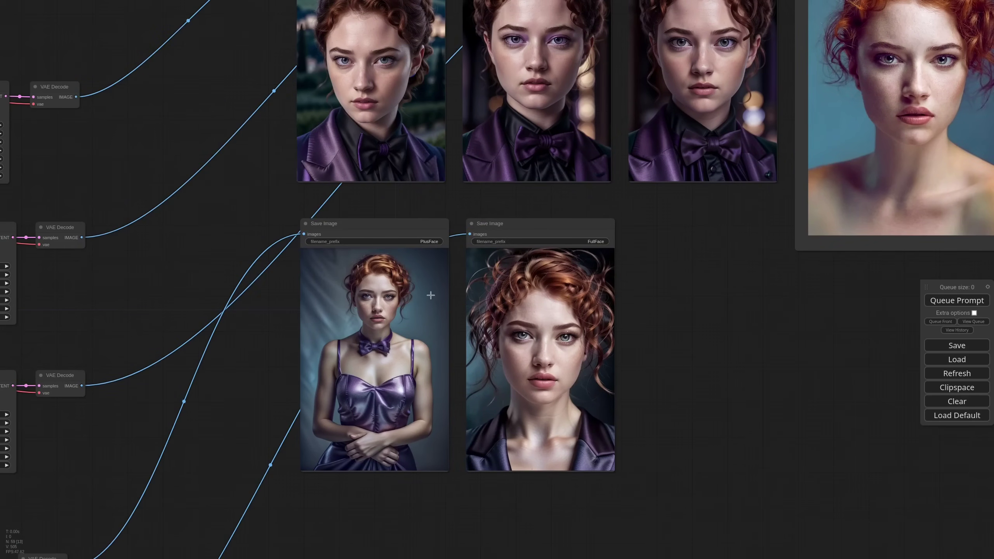
Review the text prompts, LoRA loaders and sampler settings that feed the face model comparison
{"action": "scroll", "coordinate": [430, 295], "scroll_direction": "down", "scroll_amount": 8}
{"action": "left_click_drag", "start_coordinate": [256, 173], "coordinate": [495, 269]}
{"action": "scroll", "coordinate": [212, 164], "scroll_direction": "up", "scroll_amount": 8}
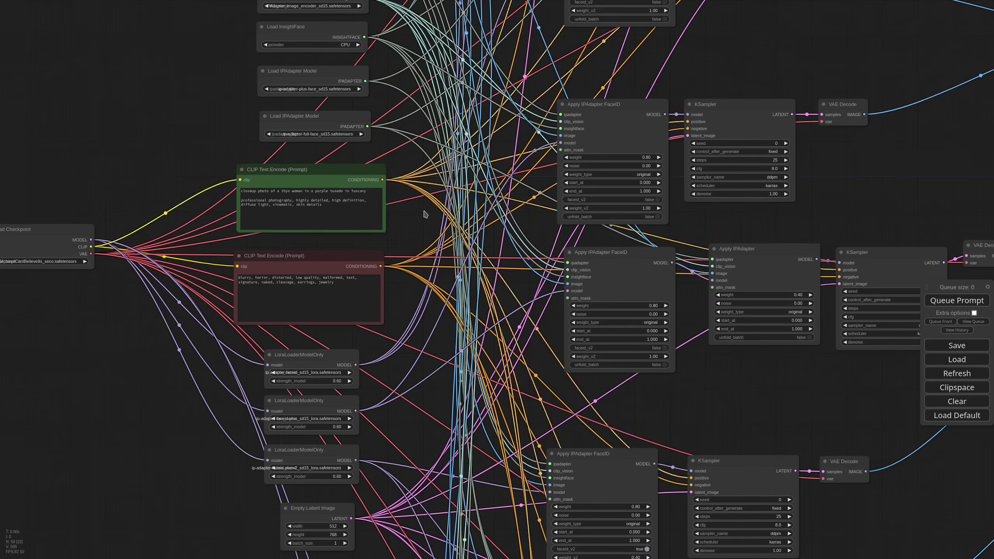
{"action": "scroll", "coordinate": [437, 205], "scroll_direction": "down", "scroll_amount": 10}
{"action": "left_click_drag", "start_coordinate": [619, 283], "coordinate": [359, 311]}
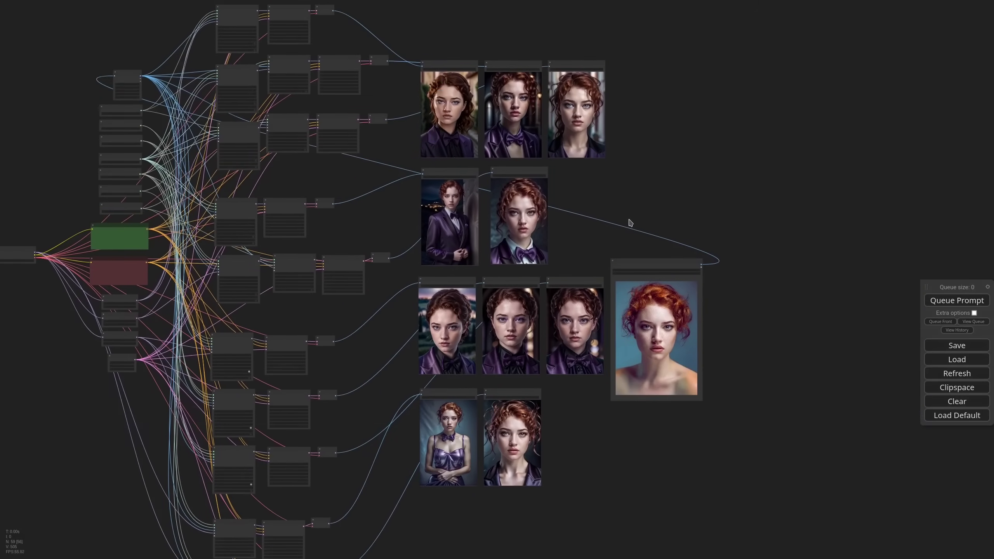
Compare all four rows of face model portraits with the red-haired reference image once more
{"action": "scroll", "coordinate": [476, 473], "scroll_direction": "up", "scroll_amount": 10}
{"action": "left_click_drag", "start_coordinate": [741, 275], "coordinate": [631, 537]}
{"action": "left_click_drag", "start_coordinate": [607, 96], "coordinate": [638, 324]}
{"action": "left_click_drag", "start_coordinate": [816, 96], "coordinate": [828, 246]}
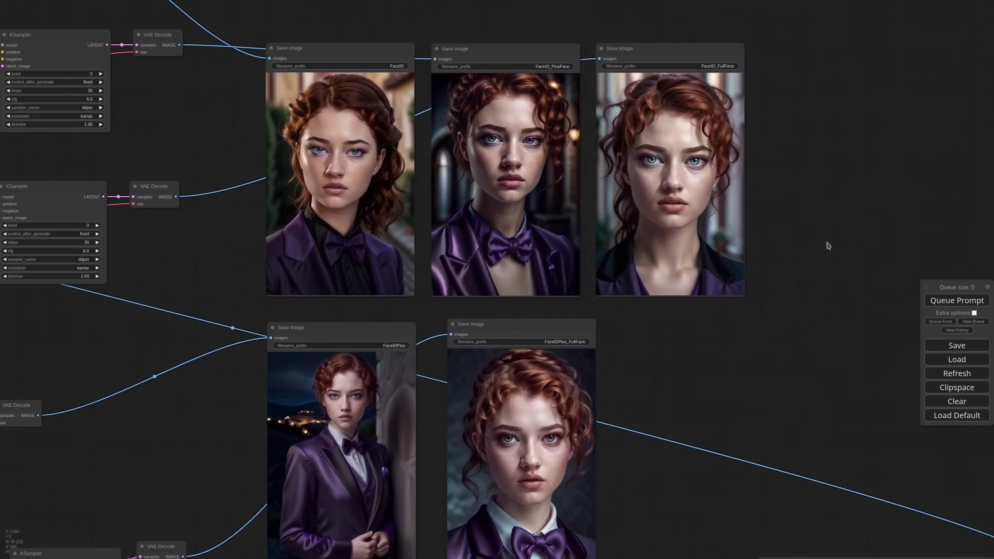
{"action": "left_click_drag", "start_coordinate": [722, 557], "coordinate": [593, 81]}
{"action": "scroll", "coordinate": [532, 428], "scroll_direction": "down", "scroll_amount": 6}
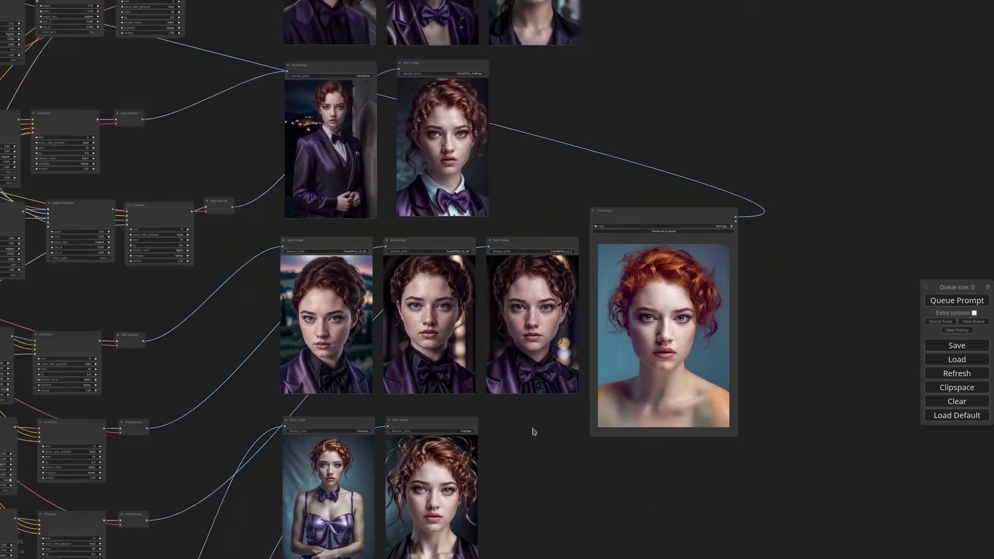
{"action": "left_click_drag", "start_coordinate": [532, 196], "coordinate": [543, 181]}
{"action": "scroll", "coordinate": [602, 171], "scroll_direction": "down", "scroll_amount": 4}
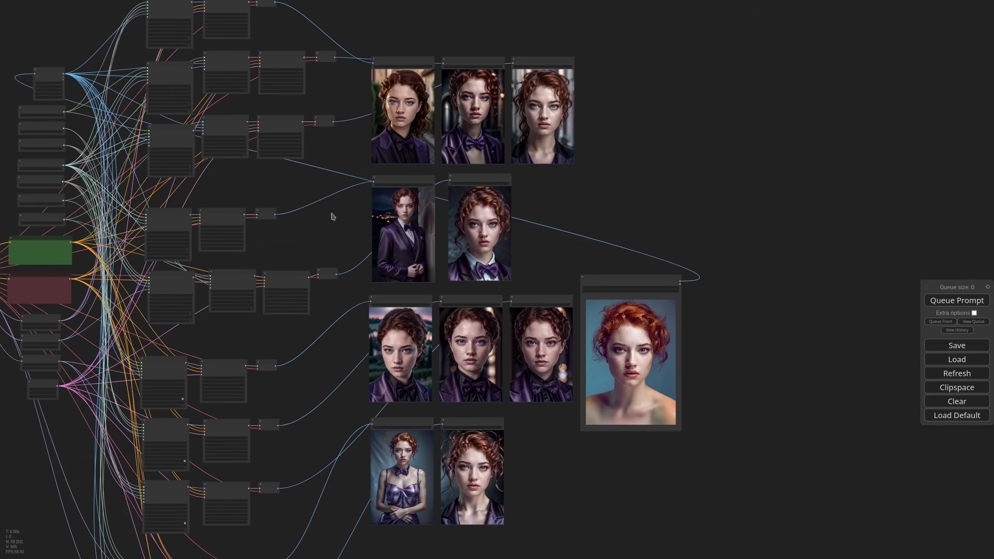
{"action": "left_click_drag", "start_coordinate": [332, 217], "coordinate": [336, 186]}
Choose theron.jpg as the reference picture in the Load Image node
{"action": "scroll", "coordinate": [714, 274], "scroll_direction": "up", "scroll_amount": 10}
{"action": "left_click", "coordinate": [598, 221]}
{"action": "type", "text": "ther"}
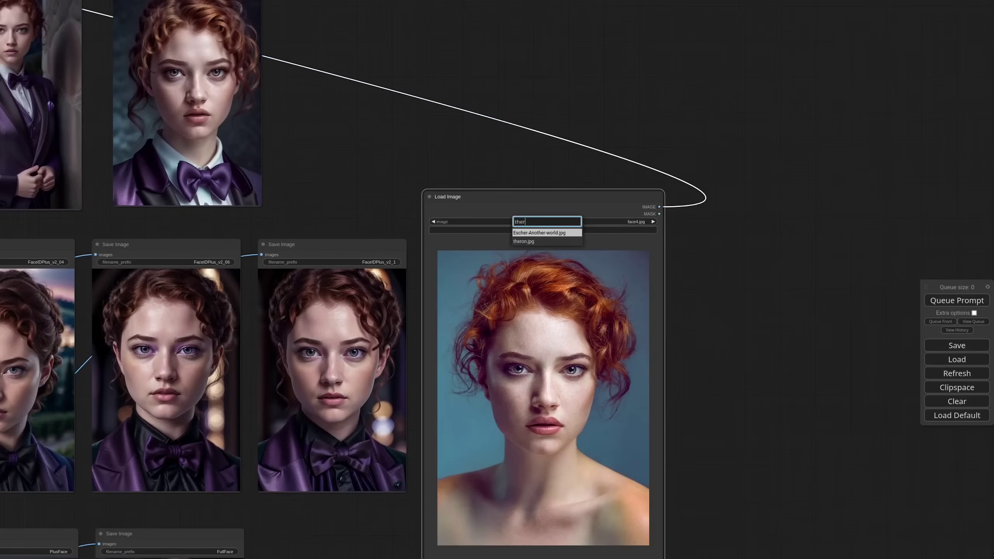
{"action": "key", "text": "Down"}
{"action": "key", "text": "Return"}
Bypass the node that passes the reference image on to the IPAdapter nodes, and queue the prompt
{"action": "scroll", "coordinate": [485, 146], "scroll_direction": "down", "scroll_amount": 10}
{"action": "left_click_drag", "start_coordinate": [486, 147], "coordinate": [659, 254]}
{"action": "left_click", "coordinate": [149, 94]}
{"action": "key", "text": "ctrl+b"}
{"action": "left_click", "coordinate": [939, 299]}
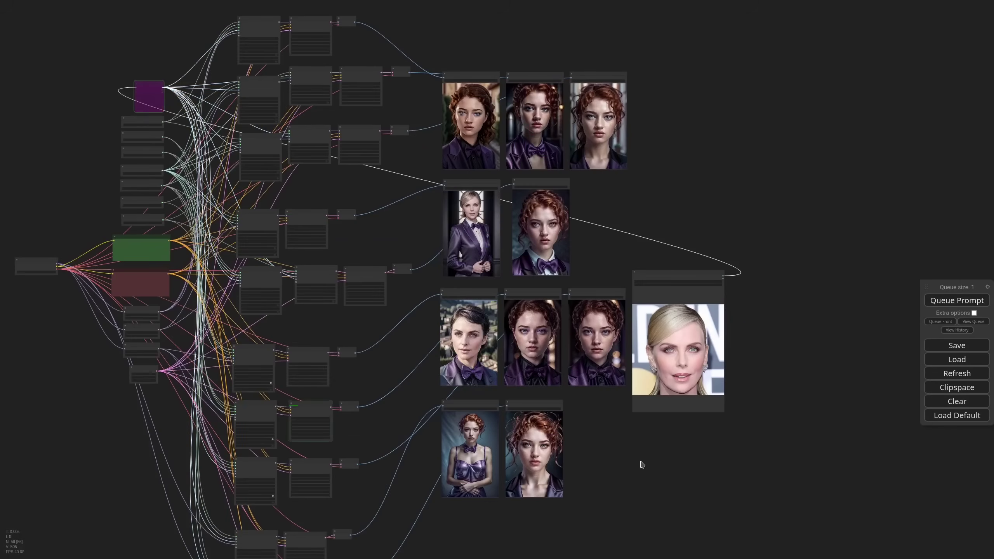
Examine the FaceID, FaceIDPlus and FaceIDPlus_v2 portraits generated from theron.jpg
{"action": "scroll", "coordinate": [600, 186], "scroll_direction": "up", "scroll_amount": 7}
{"action": "left_click_drag", "start_coordinate": [601, 186], "coordinate": [588, 236]}
{"action": "left_click_drag", "start_coordinate": [688, 401], "coordinate": [709, 193]}
{"action": "left_click_drag", "start_coordinate": [555, 278], "coordinate": [601, 381]}
{"action": "scroll", "coordinate": [495, 220], "scroll_direction": "up", "scroll_amount": 5}
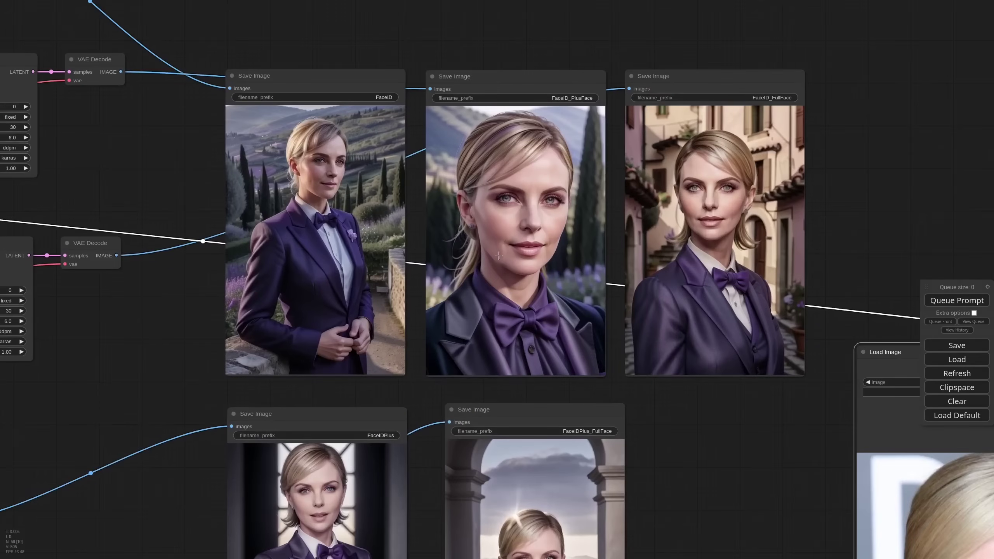
{"action": "scroll", "coordinate": [528, 313], "scroll_direction": "down", "scroll_amount": 4}
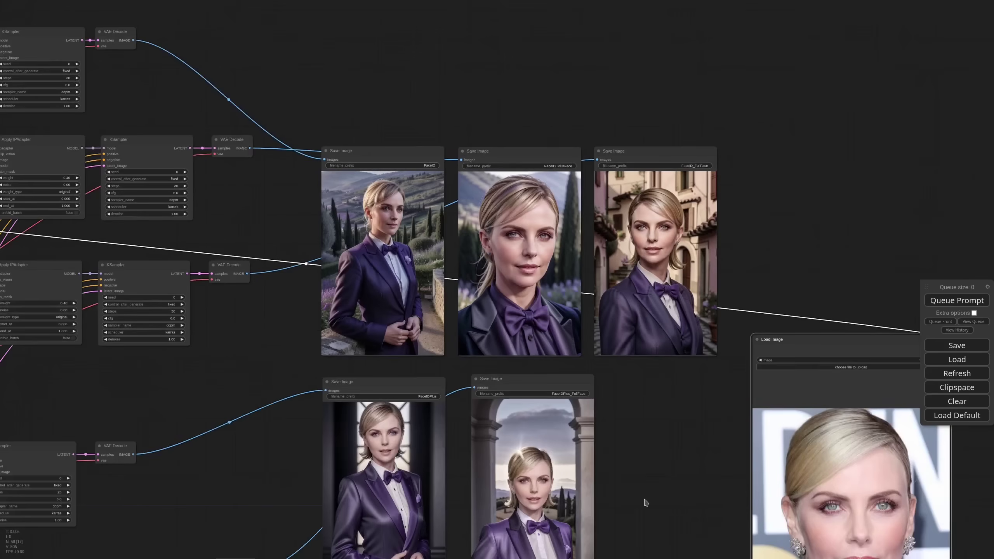
{"action": "left_click_drag", "start_coordinate": [649, 507], "coordinate": [595, 254]}
{"action": "scroll", "coordinate": [595, 254], "scroll_direction": "down", "scroll_amount": 2}
{"action": "left_click_drag", "start_coordinate": [686, 446], "coordinate": [706, 247]}
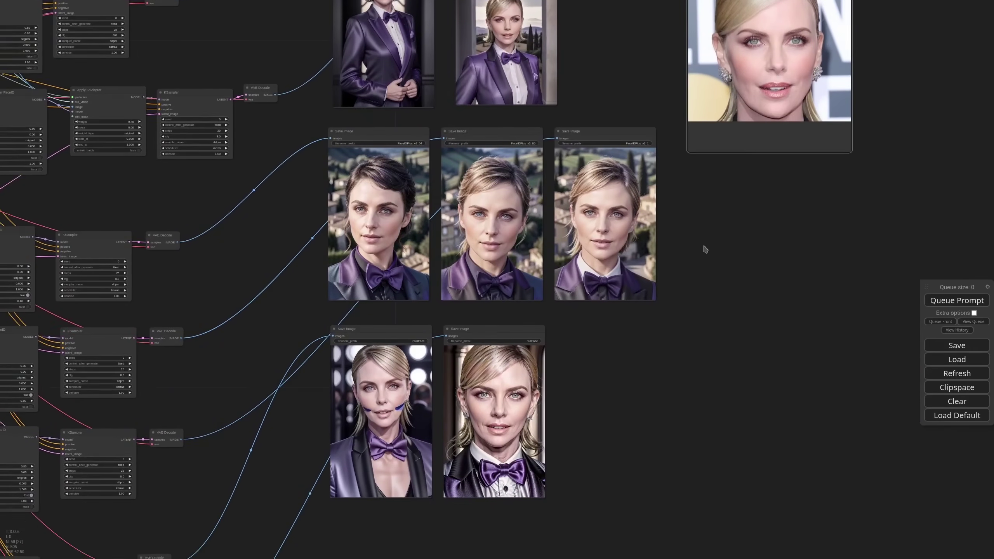
Compare the individual portraits closely with the theron.jpg reference to judge each face model's likeness
{"action": "scroll", "coordinate": [344, 442], "scroll_direction": "up", "scroll_amount": 8}
{"action": "scroll", "coordinate": [490, 450], "scroll_direction": "down", "scroll_amount": 8}
{"action": "left_click_drag", "start_coordinate": [693, 43], "coordinate": [615, 444]}
{"action": "scroll", "coordinate": [504, 299], "scroll_direction": "up", "scroll_amount": 7}
{"action": "scroll", "coordinate": [516, 366], "scroll_direction": "down", "scroll_amount": 7}
{"action": "left_click_drag", "start_coordinate": [703, 548], "coordinate": [673, 331]}
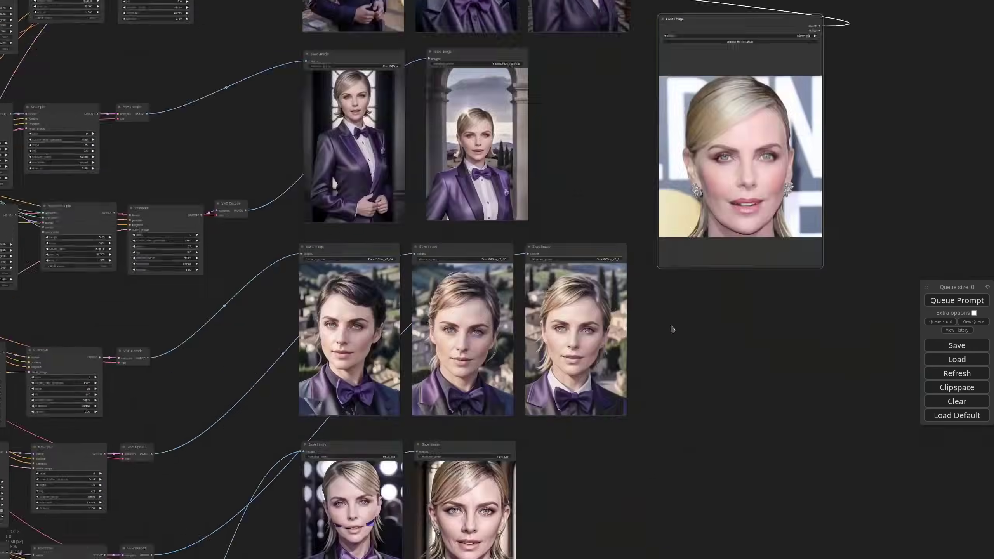
Load taylor.png as the new reference picture and queue the prompt
{"action": "scroll", "coordinate": [673, 331], "scroll_direction": "down", "scroll_amount": 2}
{"action": "left_click_drag", "start_coordinate": [805, 106], "coordinate": [783, 171]}
{"action": "scroll", "coordinate": [747, 197], "scroll_direction": "up", "scroll_amount": 9}
{"action": "scroll", "coordinate": [415, 188], "scroll_direction": "down", "scroll_amount": 14}
{"action": "left_click_drag", "start_coordinate": [395, 214], "coordinate": [493, 233]}
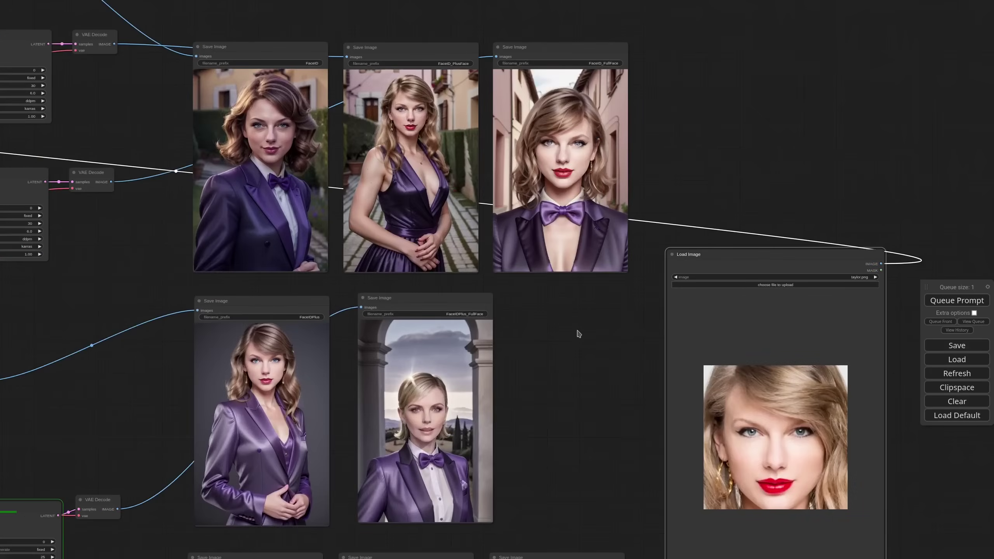
Move the Load Image node holding taylor.png closer to the generated portraits
{"action": "left_click_drag", "start_coordinate": [570, 387], "coordinate": [593, 316]}
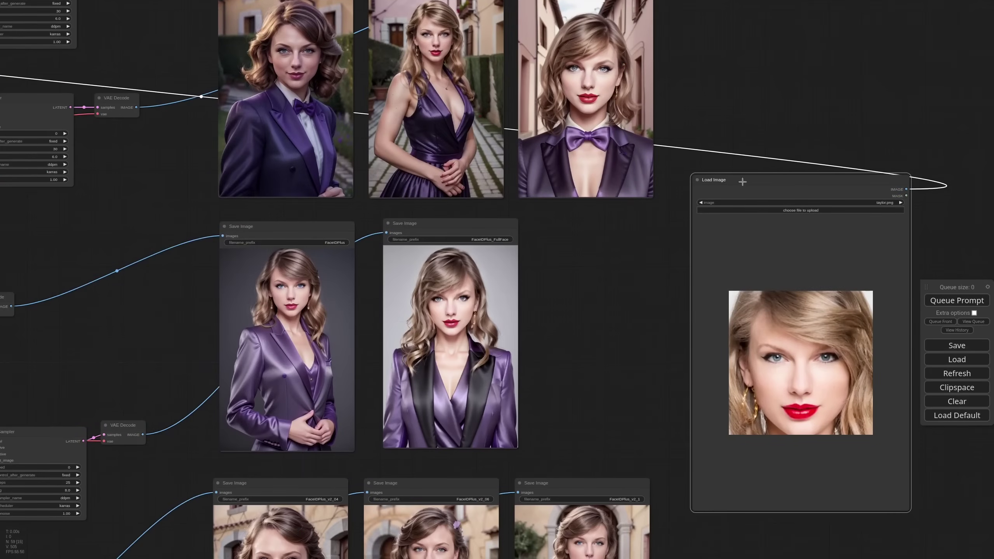
{"action": "left_click_drag", "start_coordinate": [740, 180], "coordinate": [709, 194]}
{"action": "scroll", "coordinate": [591, 273], "scroll_direction": "down", "scroll_amount": 1}
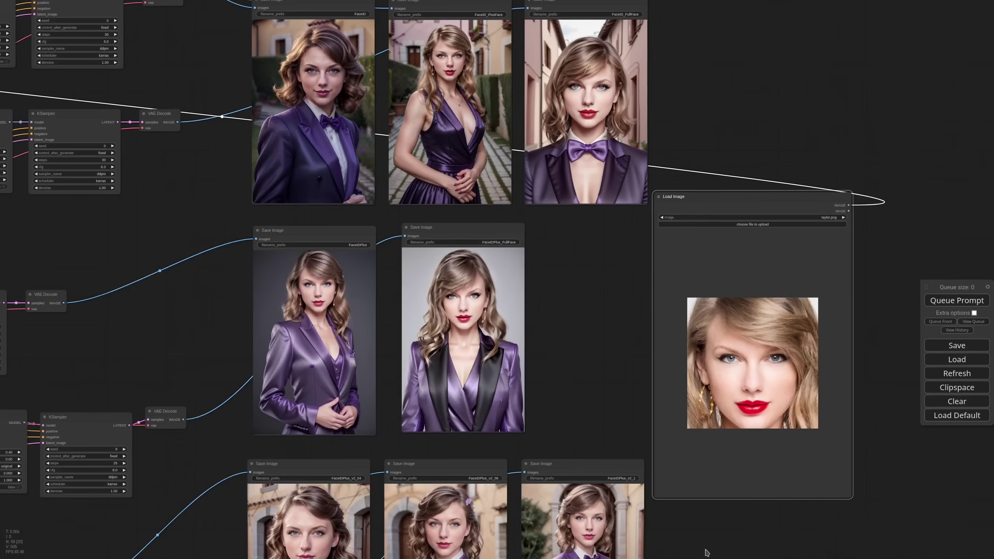
Compare the rows of portraits generated from taylor.png, including the FaceID, PlusFace and FullFace variants, with the reference
{"action": "left_click_drag", "start_coordinate": [708, 552], "coordinate": [710, 262]}
{"action": "scroll", "coordinate": [685, 332], "scroll_direction": "down", "scroll_amount": 3}
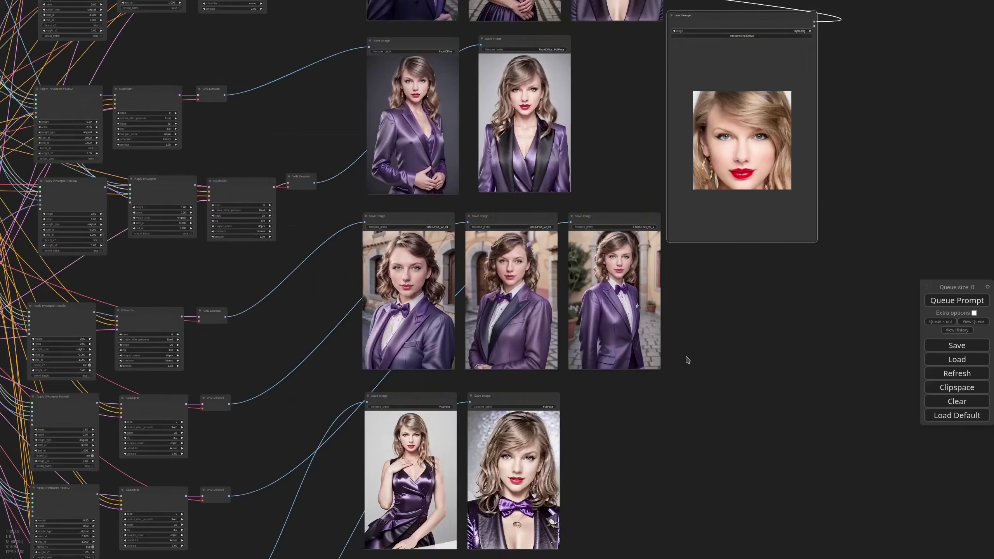
{"action": "left_click_drag", "start_coordinate": [619, 131], "coordinate": [626, 294]}
{"action": "scroll", "coordinate": [651, 123], "scroll_direction": "up", "scroll_amount": 6}
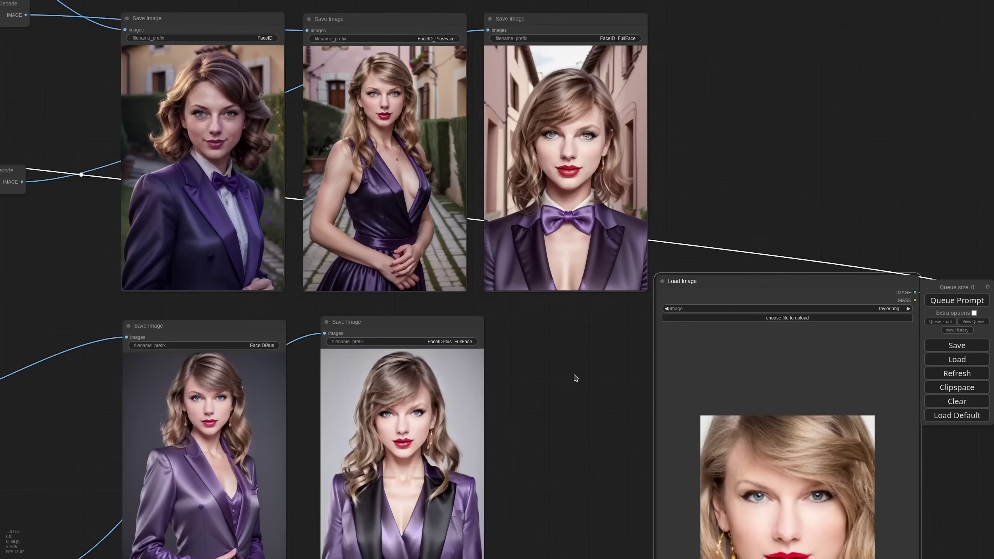
{"action": "left_click_drag", "start_coordinate": [574, 398], "coordinate": [567, 374]}
{"action": "scroll", "coordinate": [567, 388], "scroll_direction": "down", "scroll_amount": 4}
{"action": "left_click_drag", "start_coordinate": [523, 430], "coordinate": [519, 313]}
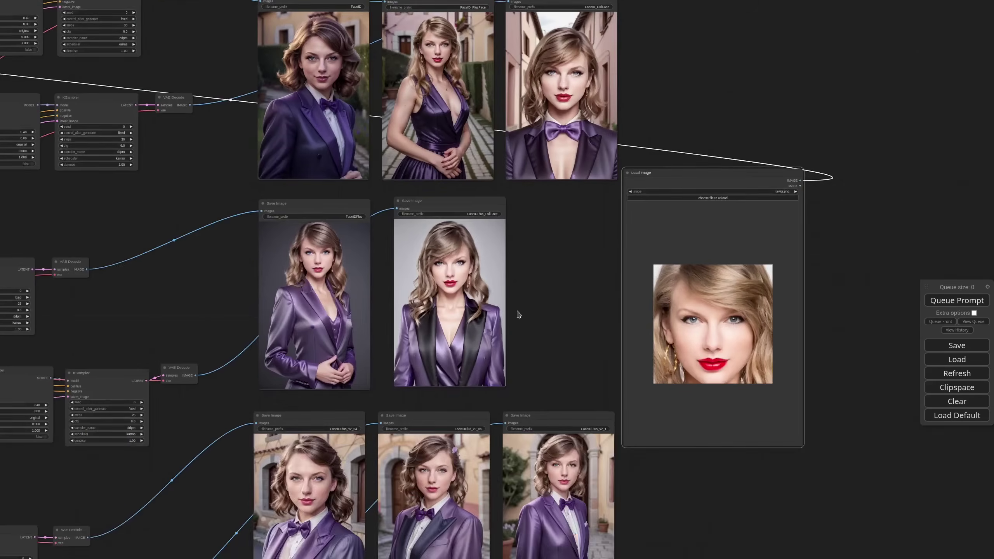
Examine the FaceIDPlus portraits and the FaceIDPlus_v2_04, v2_06 and v2_1 portraits up close for likeness
{"action": "scroll", "coordinate": [493, 303], "scroll_direction": "up", "scroll_amount": 5}
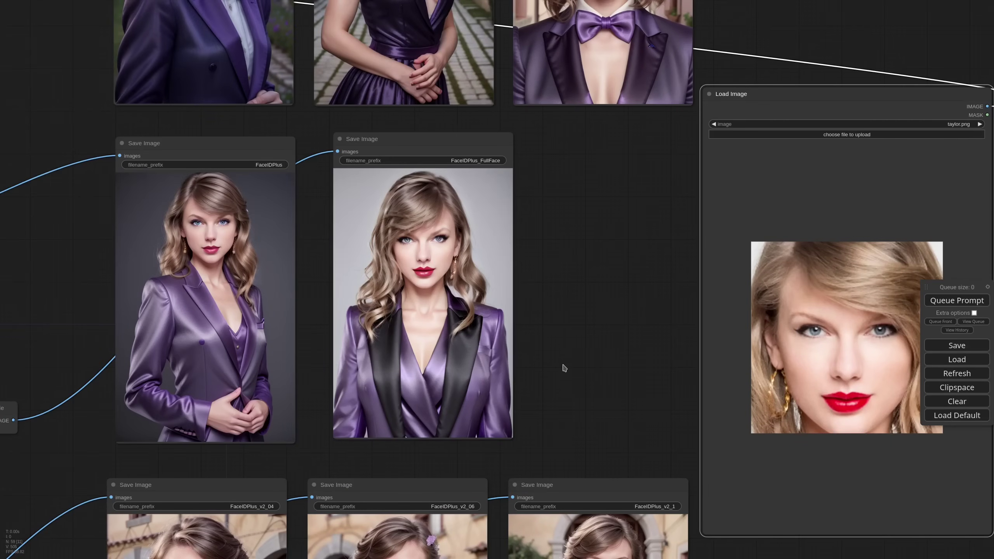
{"action": "scroll", "coordinate": [584, 409], "scroll_direction": "down", "scroll_amount": 1}
{"action": "left_click_drag", "start_coordinate": [584, 408], "coordinate": [567, 200]}
{"action": "left_click_drag", "start_coordinate": [698, 384], "coordinate": [668, 301]}
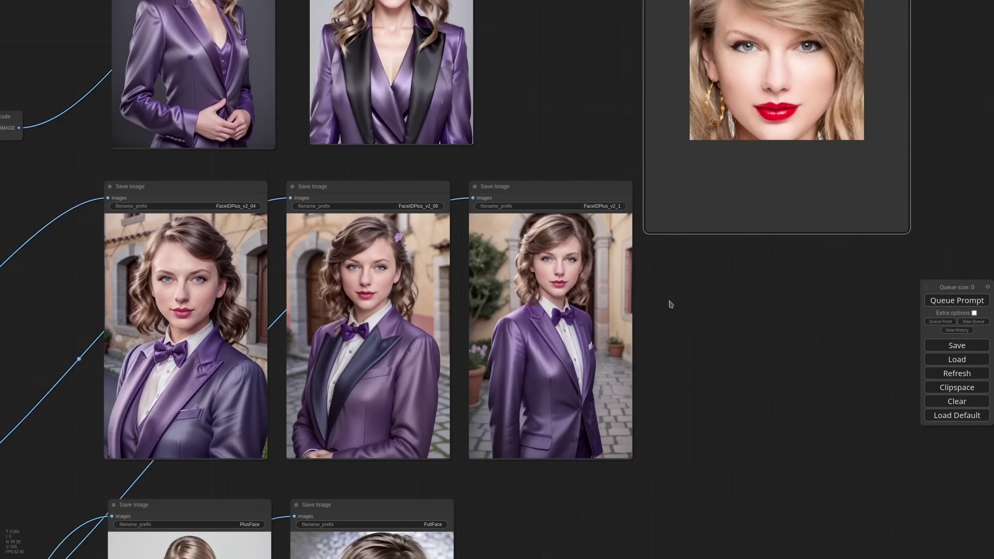
{"action": "scroll", "coordinate": [660, 308], "scroll_direction": "up", "scroll_amount": 2}
{"action": "scroll", "coordinate": [667, 417], "scroll_direction": "down", "scroll_amount": 2}
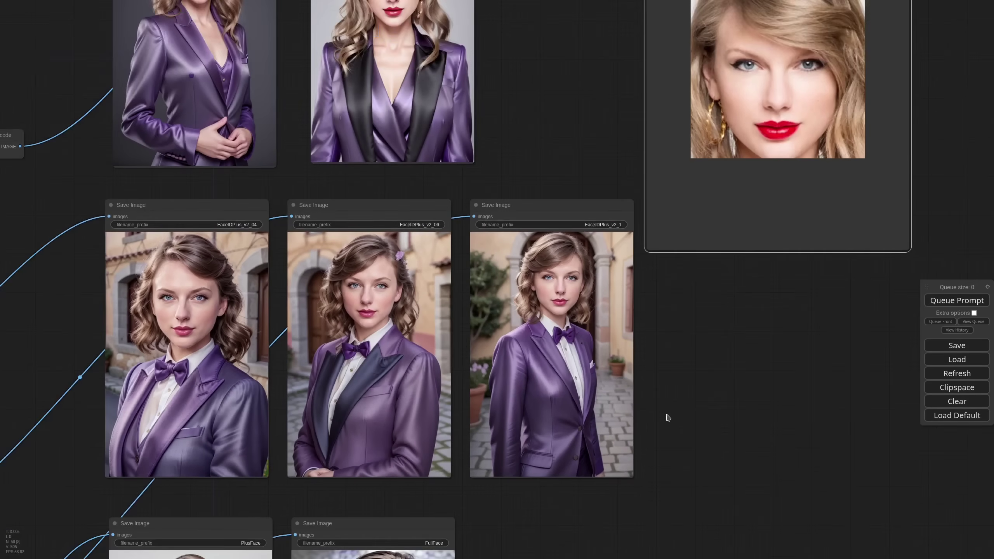
{"action": "left_click_drag", "start_coordinate": [580, 530], "coordinate": [625, 492]}
{"action": "scroll", "coordinate": [390, 321], "scroll_direction": "up", "scroll_amount": 3}
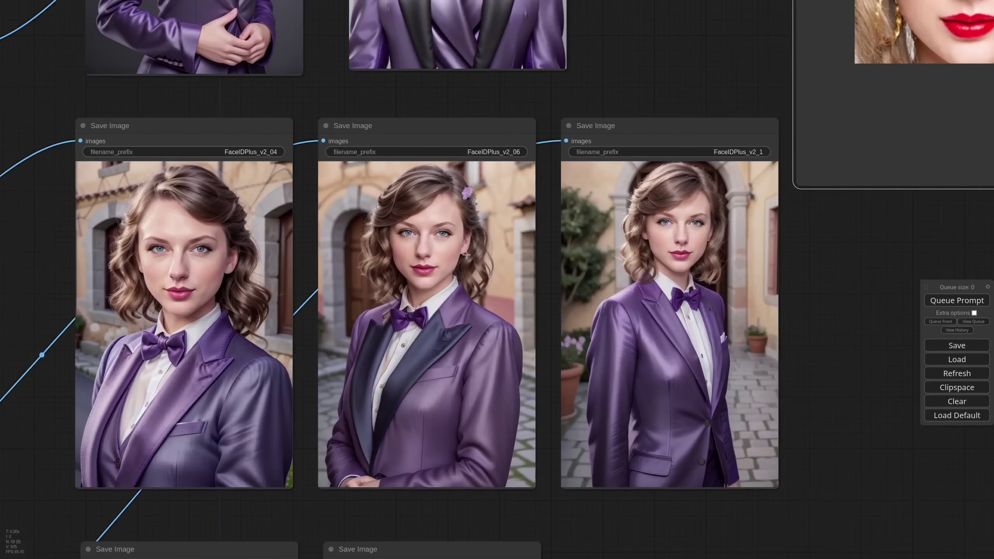
Compare the lower rows of taylor.png portraits, including the PlusFace and FullFace results, with the reference picture
{"action": "scroll", "coordinate": [544, 261], "scroll_direction": "down", "scroll_amount": 5}
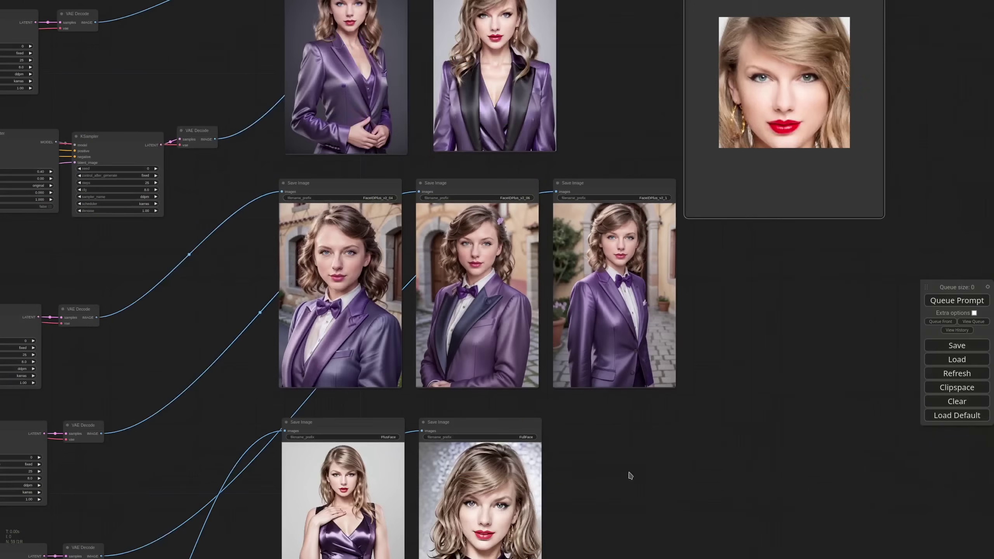
{"action": "left_click_drag", "start_coordinate": [628, 473], "coordinate": [623, 333]}
{"action": "scroll", "coordinate": [624, 332], "scroll_direction": "down", "scroll_amount": 4}
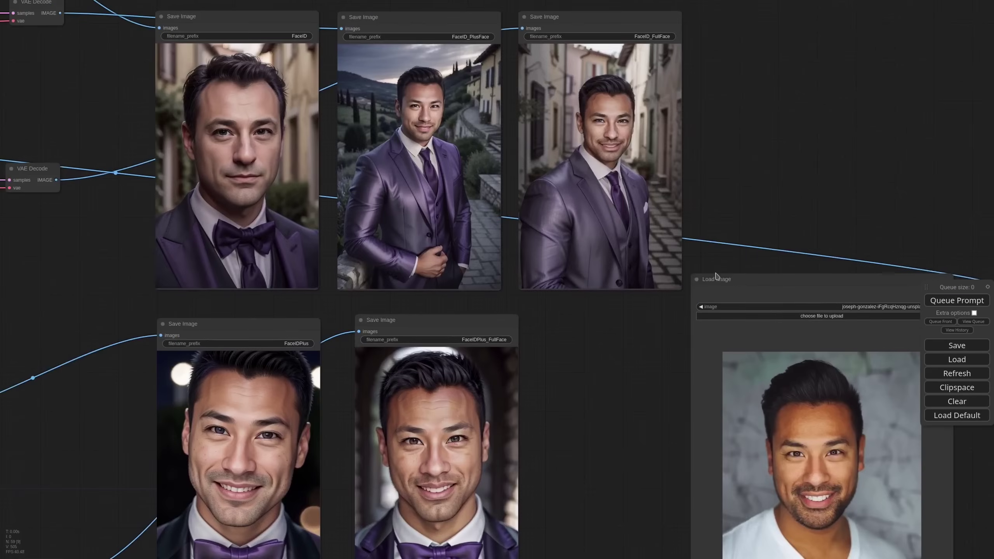
Move the Load Image node with the man's portrait up beside the results and compare the FaceID and FaceIDPlus rows with it
{"action": "left_click_drag", "start_coordinate": [715, 276], "coordinate": [725, 188]}
{"action": "left_click_drag", "start_coordinate": [569, 366], "coordinate": [571, 407]}
{"action": "scroll", "coordinate": [595, 390], "scroll_direction": "down", "scroll_amount": 1}
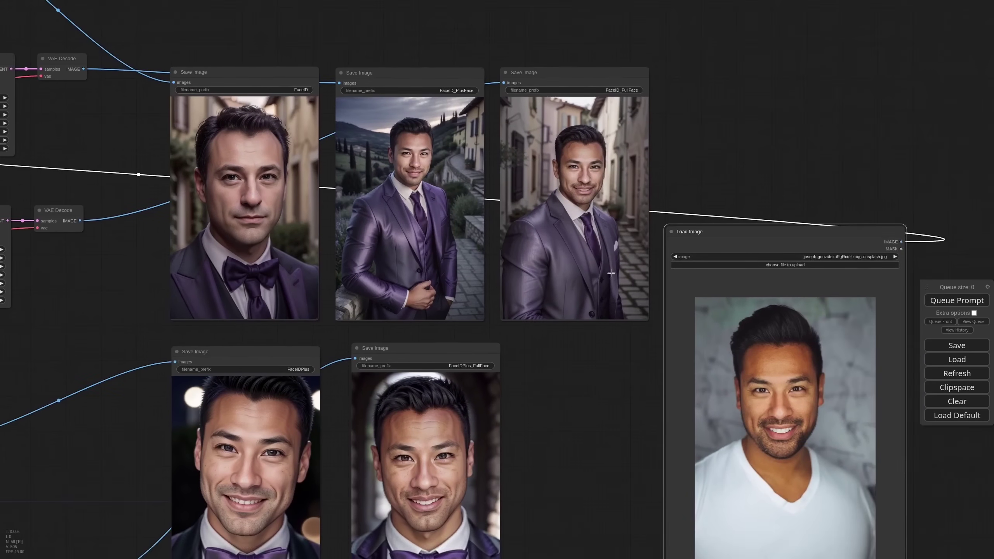
{"action": "scroll", "coordinate": [639, 192], "scroll_direction": "up", "scroll_amount": 4}
{"action": "scroll", "coordinate": [563, 272], "scroll_direction": "down", "scroll_amount": 4}
{"action": "left_click_drag", "start_coordinate": [565, 449], "coordinate": [564, 225]}
{"action": "scroll", "coordinate": [426, 300], "scroll_direction": "up", "scroll_amount": 3}
{"action": "scroll", "coordinate": [425, 299], "scroll_direction": "down", "scroll_amount": 1}
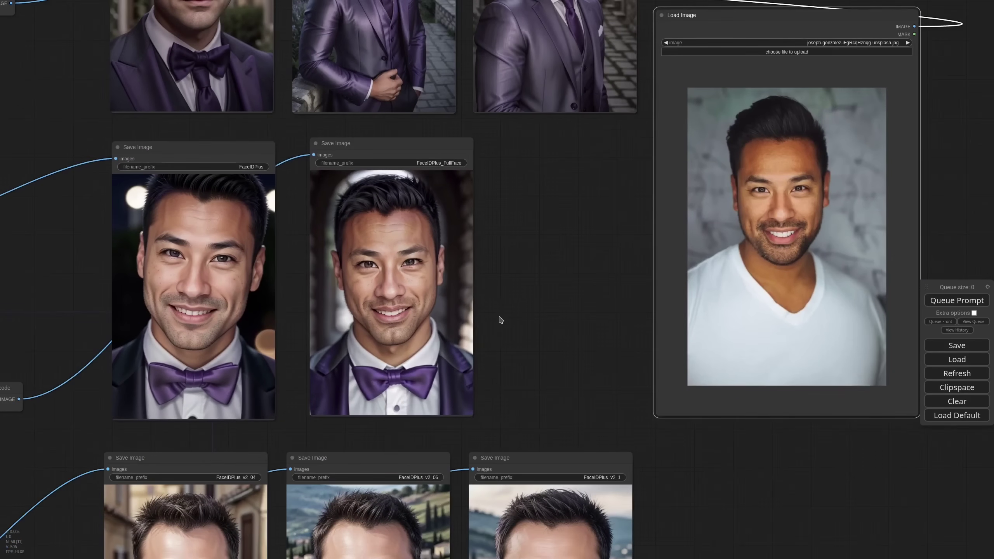
{"action": "scroll", "coordinate": [448, 232], "scroll_direction": "up", "scroll_amount": 2}
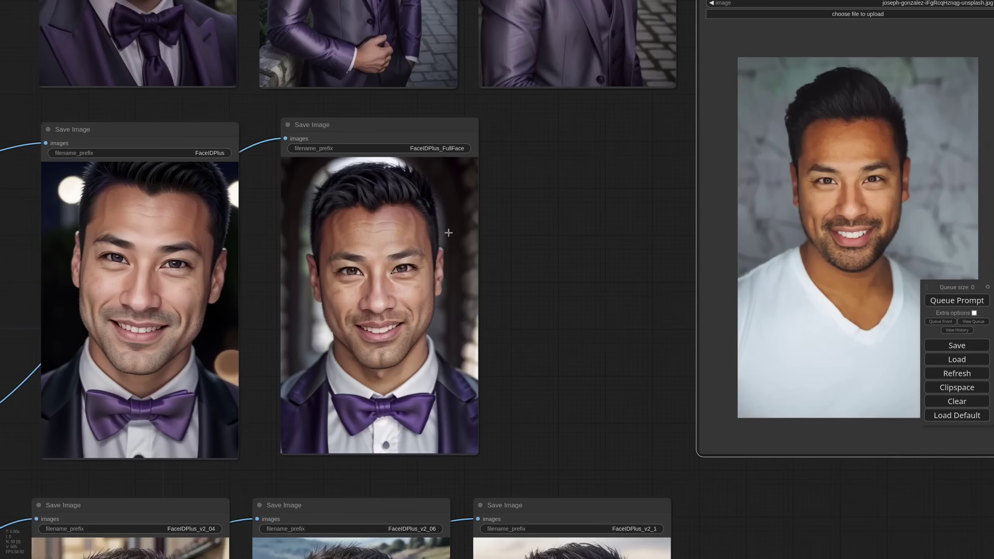
{"action": "scroll", "coordinate": [523, 244], "scroll_direction": "down", "scroll_amount": 3}
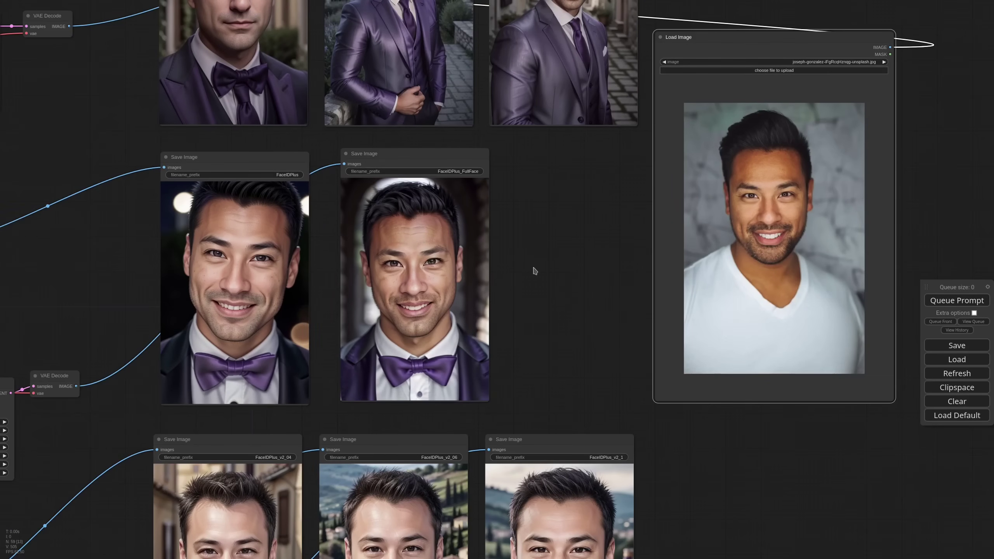
Examine the man's FaceIDPlus_v2_04, v2_06 and v2_1 portraits and the PlusFace and FullFace row below them
{"action": "left_click_drag", "start_coordinate": [550, 318], "coordinate": [555, 273]}
{"action": "scroll", "coordinate": [556, 275], "scroll_direction": "down", "scroll_amount": 3}
{"action": "left_click_drag", "start_coordinate": [664, 391], "coordinate": [654, 232]}
{"action": "scroll", "coordinate": [580, 351], "scroll_direction": "up", "scroll_amount": 3}
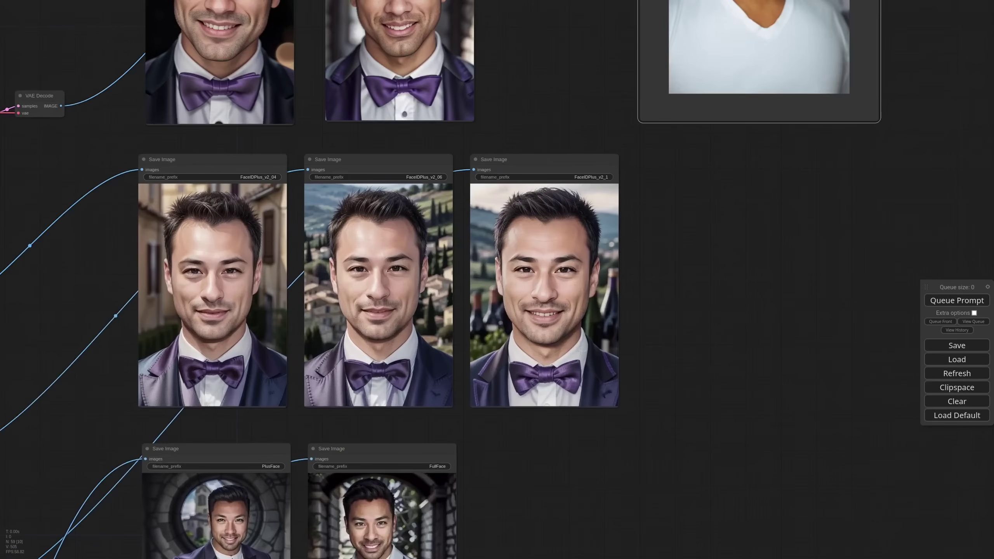
{"action": "scroll", "coordinate": [580, 352], "scroll_direction": "down", "scroll_amount": 4}
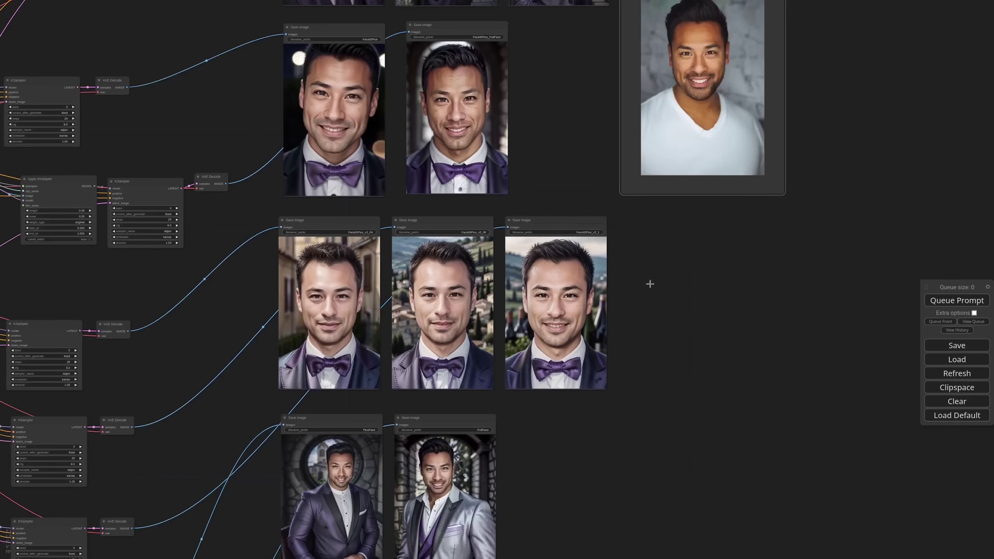
Move the Load Image node down beside the FaceIDPlus_v2 row and compare those and the PlusFace and FullFace portraits with it
{"action": "scroll", "coordinate": [814, 195], "scroll_direction": "up", "scroll_amount": 3}
{"action": "left_click_drag", "start_coordinate": [700, 30], "coordinate": [694, 259]}
{"action": "scroll", "coordinate": [694, 259], "scroll_direction": "down", "scroll_amount": 4}
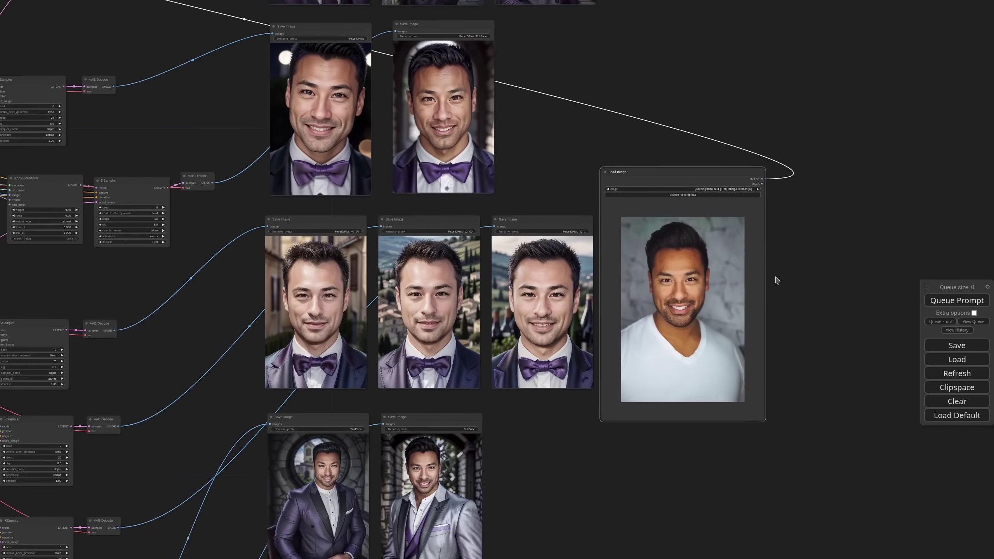
{"action": "scroll", "coordinate": [552, 409], "scroll_direction": "up", "scroll_amount": 3}
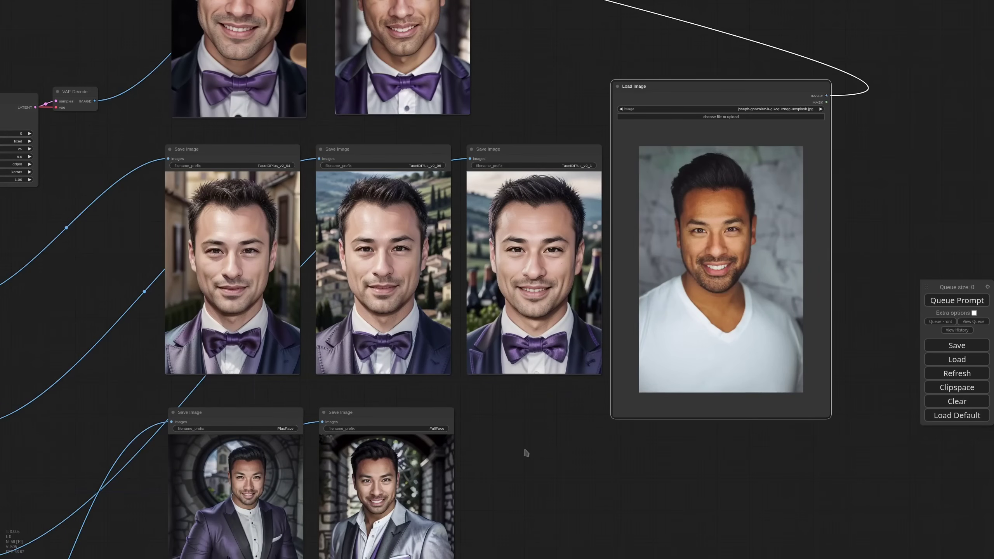
{"action": "left_click_drag", "start_coordinate": [525, 453], "coordinate": [552, 288]}
{"action": "scroll", "coordinate": [326, 495], "scroll_direction": "up", "scroll_amount": 3}
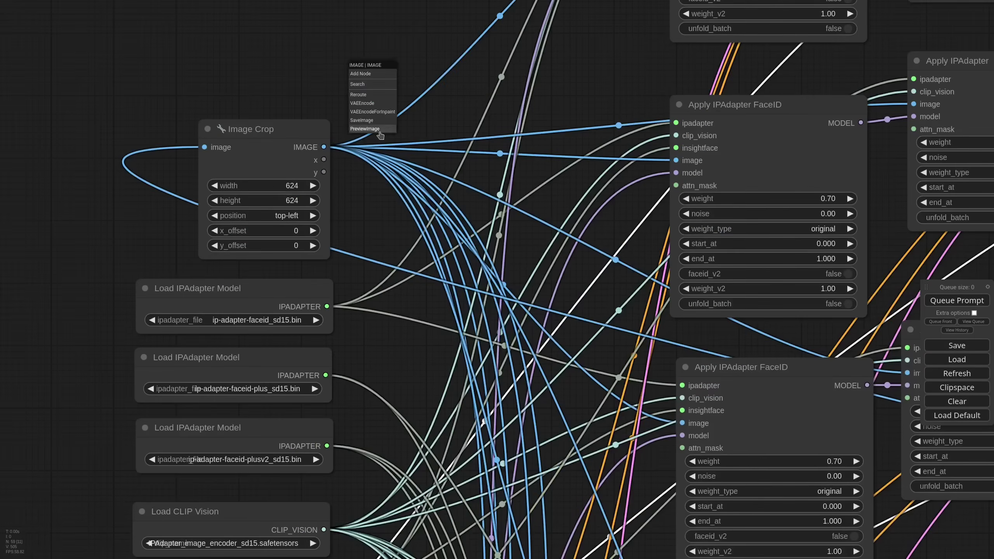
Add a Preview Image node to the Image Crop output and queue the prompt
{"action": "left_click", "coordinate": [377, 131]}
{"action": "key", "text": "ctrl+Return"}
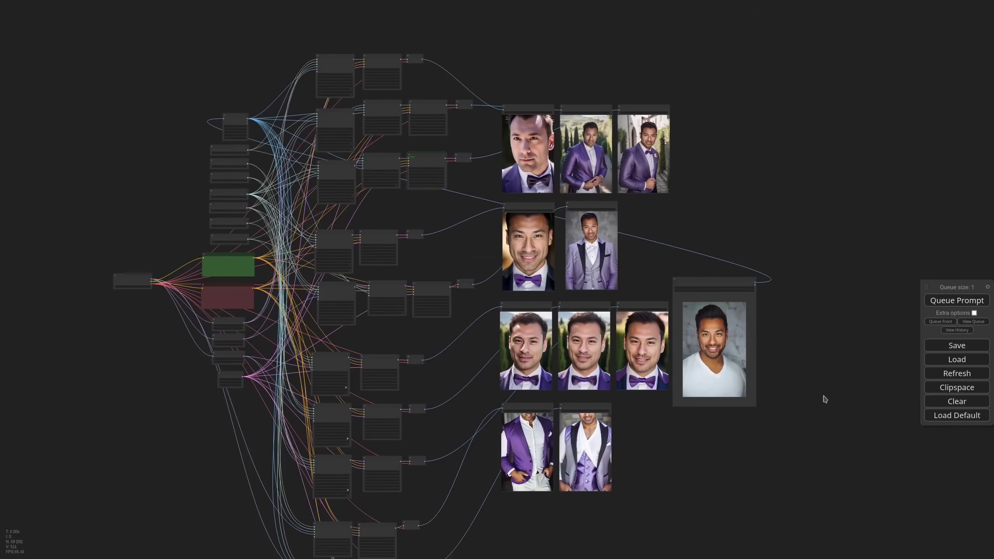
{"action": "left_click_drag", "start_coordinate": [661, 457], "coordinate": [645, 413]}
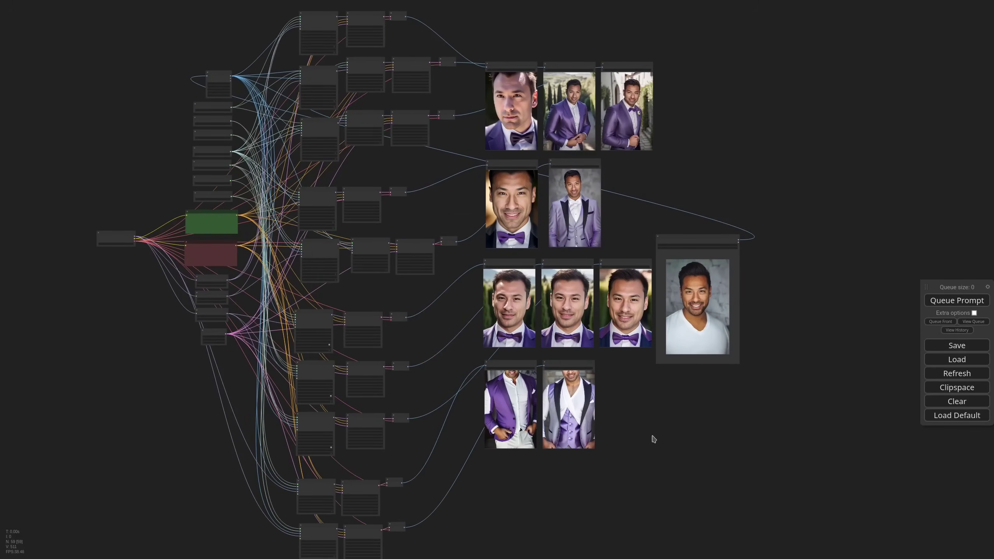
{"action": "scroll", "coordinate": [204, 97], "scroll_direction": "down", "scroll_amount": 2}
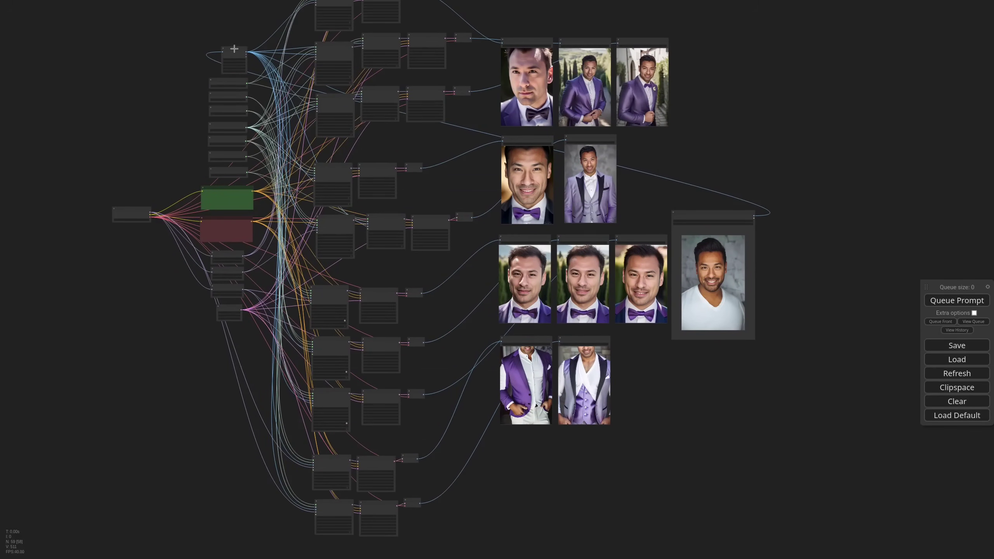
Preview the Image Crop output in a new Preview Image node and set the crop to 464 by 464 with a y_offset of 10
{"action": "scroll", "coordinate": [241, 36], "scroll_direction": "up", "scroll_amount": 1}
{"action": "left_click_drag", "start_coordinate": [394, 313], "coordinate": [464, 244]}
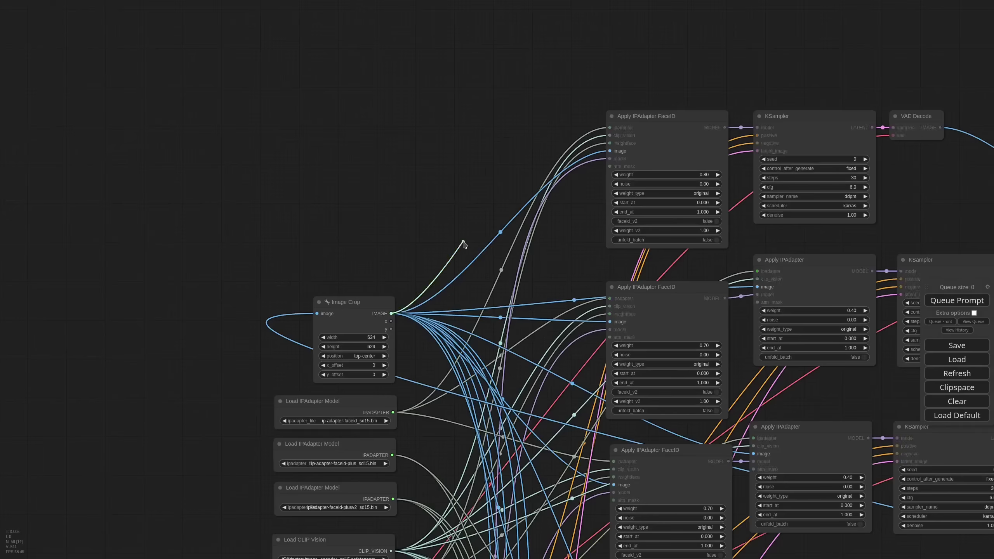
{"action": "scroll", "coordinate": [459, 355], "scroll_direction": "up", "scroll_amount": 11}
{"action": "left_click", "coordinate": [198, 304]}
{"action": "type", "text": "480"}
{"action": "key", "text": "Return"}
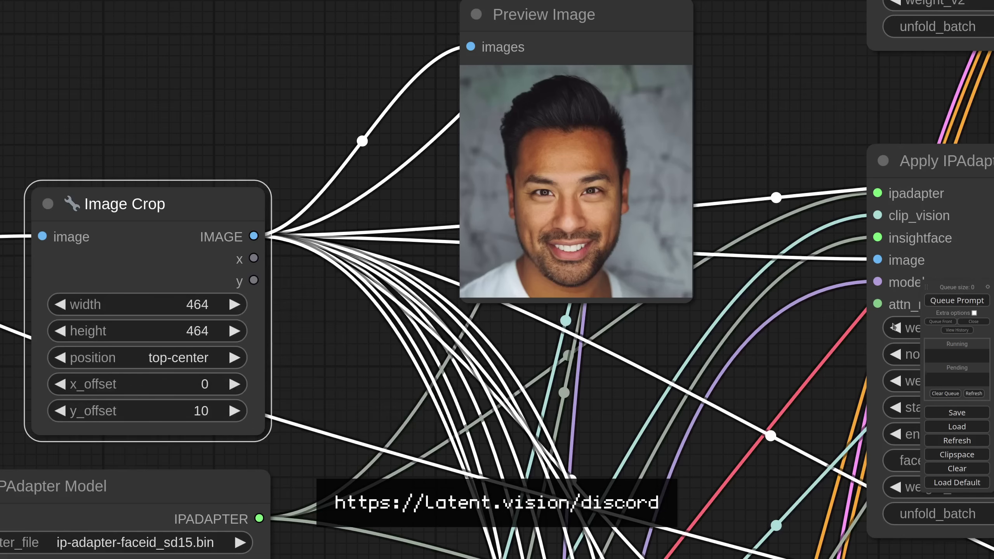
{"action": "left_click", "coordinate": [147, 304]}
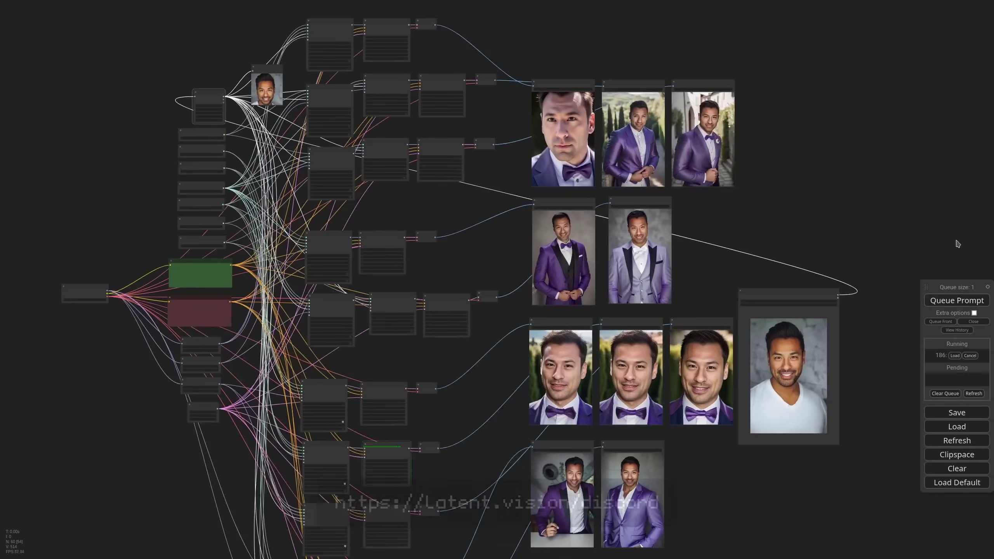
Examine the regenerated FaceIDPlus_v2_04, v2_06 and v2_1 portraits beside the man's reference photo
{"action": "left_click_drag", "start_coordinate": [821, 234], "coordinate": [781, 220]}
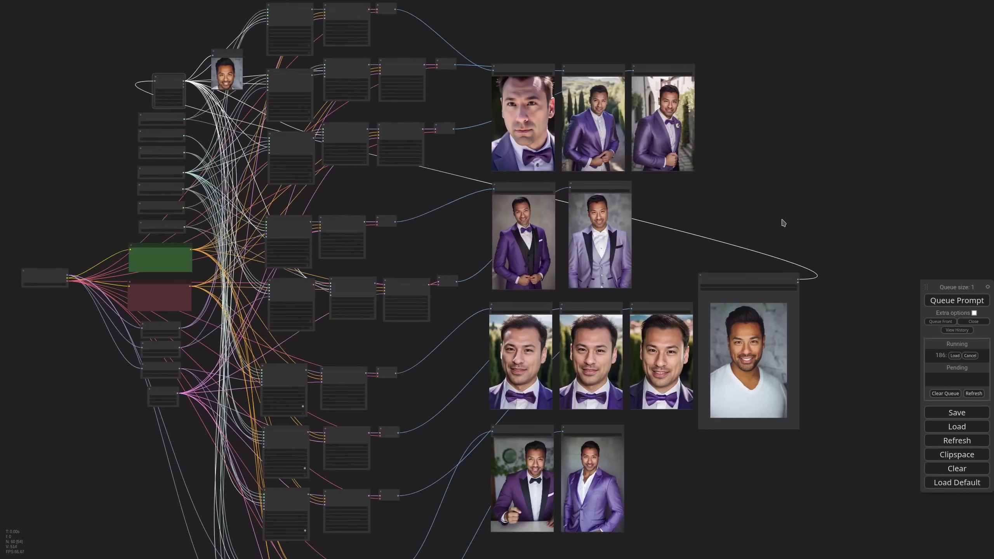
{"action": "left_click_drag", "start_coordinate": [735, 280], "coordinate": [739, 284]}
{"action": "scroll", "coordinate": [670, 422], "scroll_direction": "up", "scroll_amount": 11}
{"action": "left_click_drag", "start_coordinate": [669, 422], "coordinate": [563, 437]}
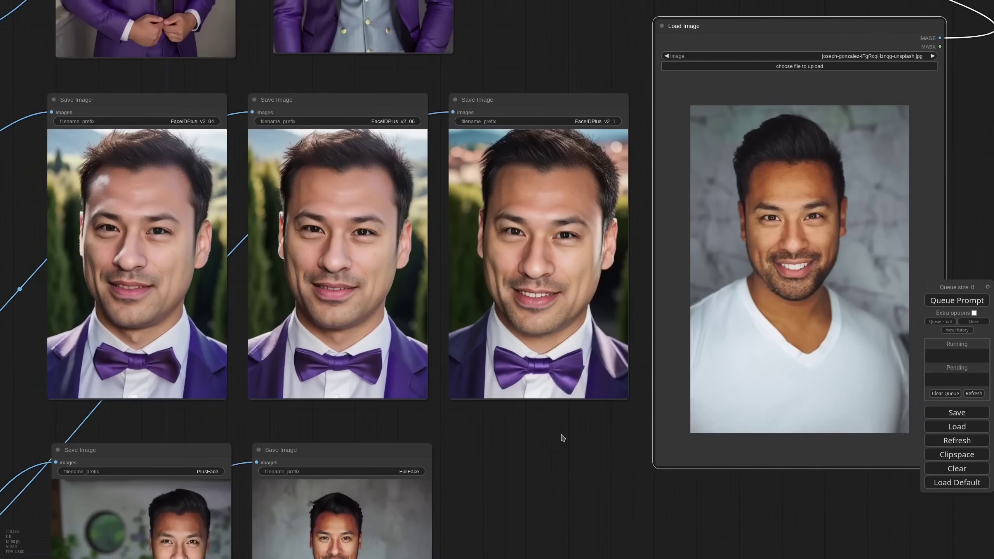
Compare the regenerated FaceIDPlus and FaceIDPlus_FullFace portraits up close with the man's reference photo
{"action": "scroll", "coordinate": [563, 437], "scroll_direction": "down", "scroll_amount": 5}
{"action": "left_click_drag", "start_coordinate": [642, 399], "coordinate": [636, 216]}
{"action": "left_click_drag", "start_coordinate": [587, 108], "coordinate": [645, 328]}
{"action": "scroll", "coordinate": [560, 383], "scroll_direction": "up", "scroll_amount": 2}
{"action": "left_click_drag", "start_coordinate": [560, 382], "coordinate": [629, 442]}
{"action": "scroll", "coordinate": [566, 384], "scroll_direction": "up", "scroll_amount": 6}
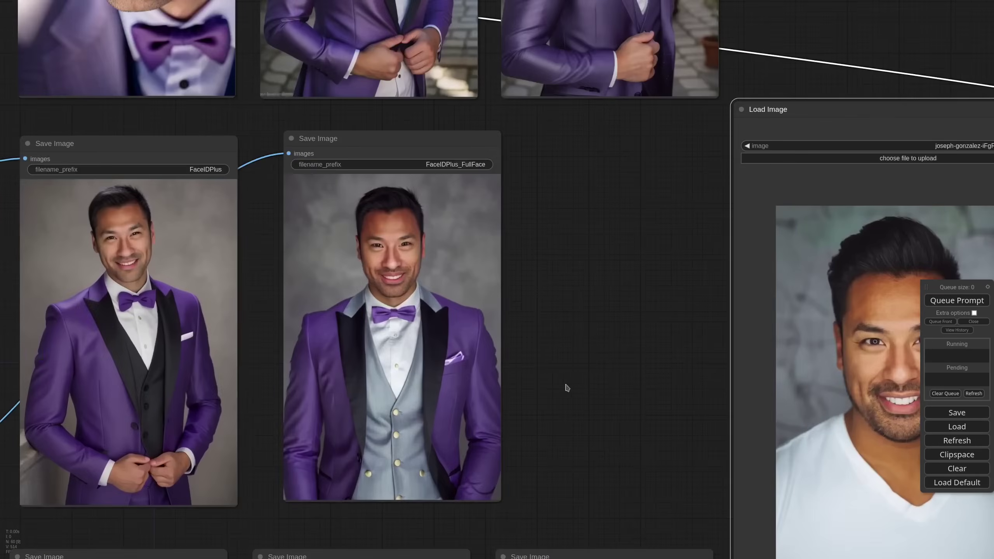